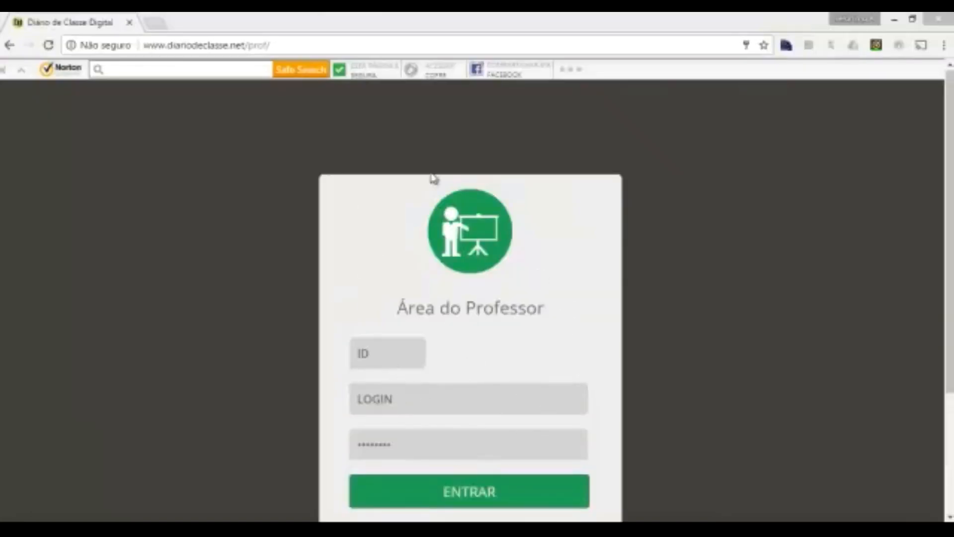
- Sign in to the teacher area with the suggested school ID and the saved login and password
left_click(398, 354)
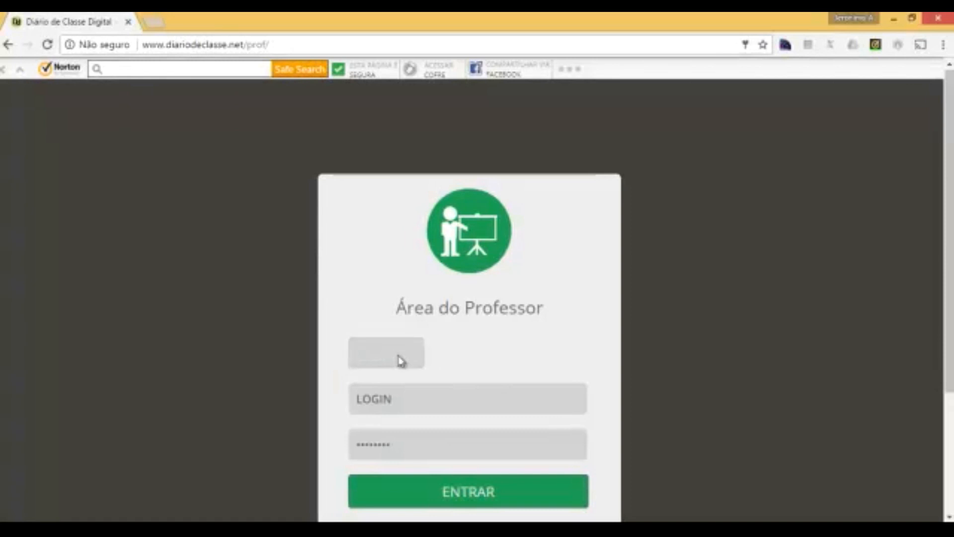
type("1282")
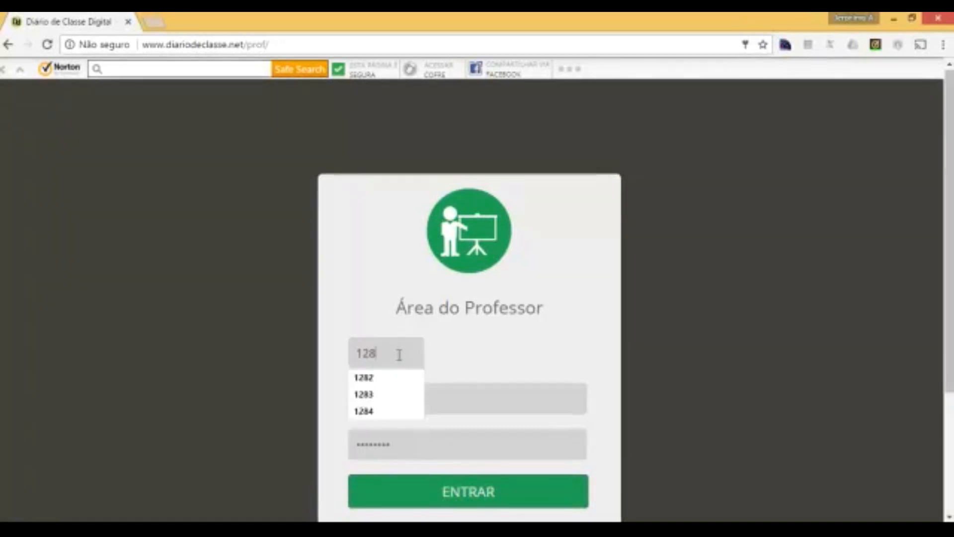
left_click(383, 379)
left_click(403, 398)
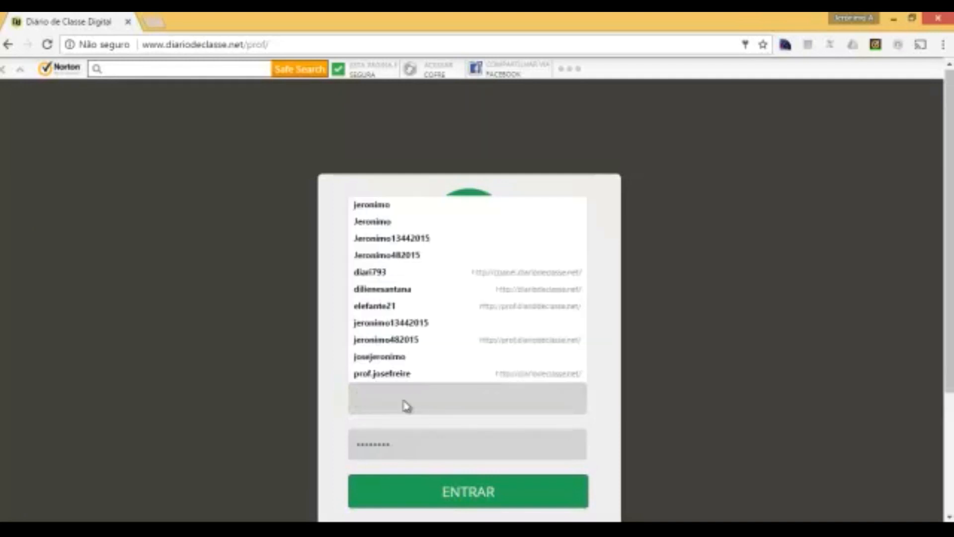
left_click(366, 211)
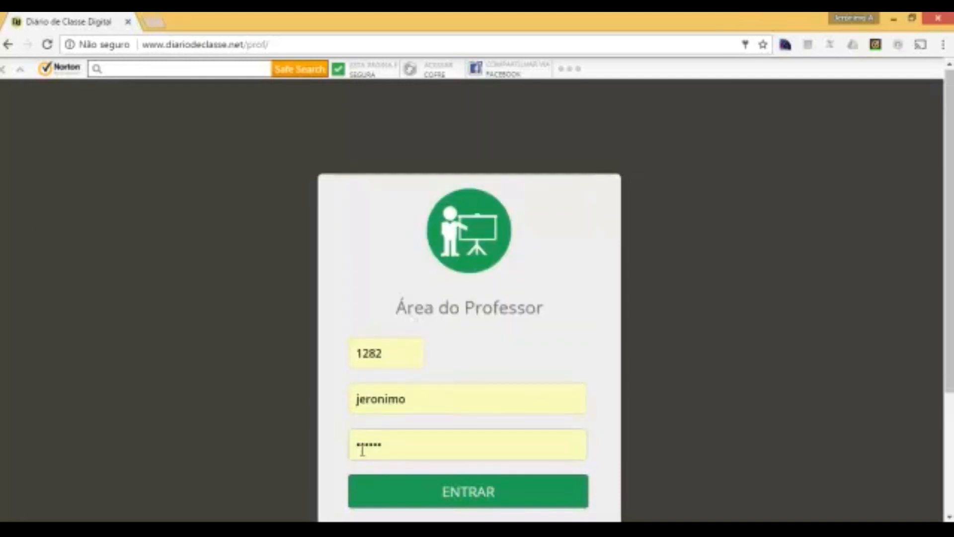
left_click(464, 506)
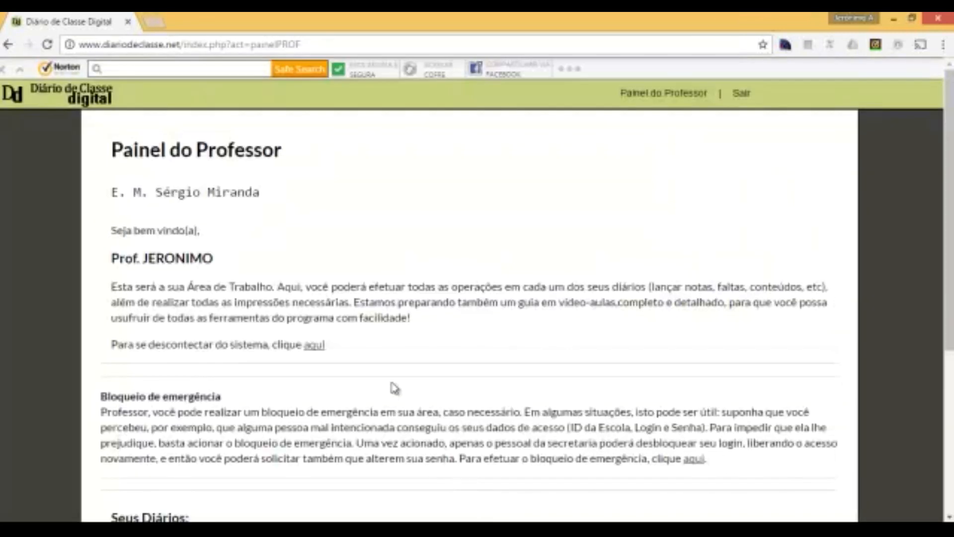
- Open the CIÊNCIAS 903 diary from Seus Diários on the teacher panel
scroll(394, 388, "down", 3)
scroll(394, 389, "down", 3)
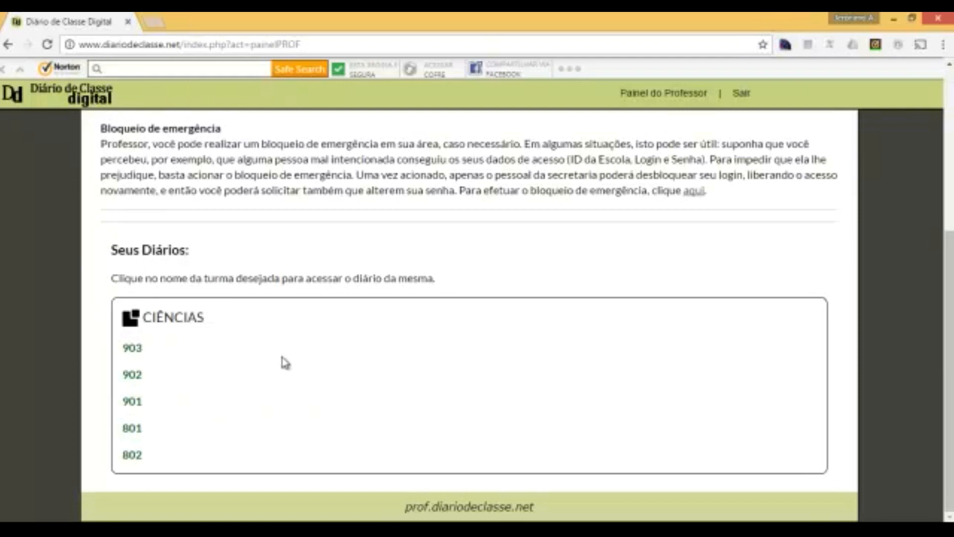
left_click(138, 354)
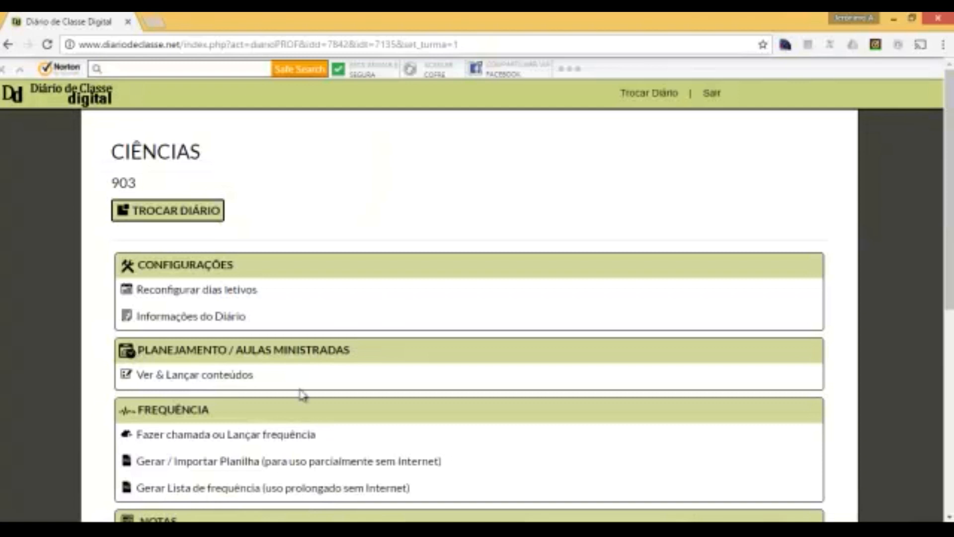
scroll(302, 394, "down", 3)
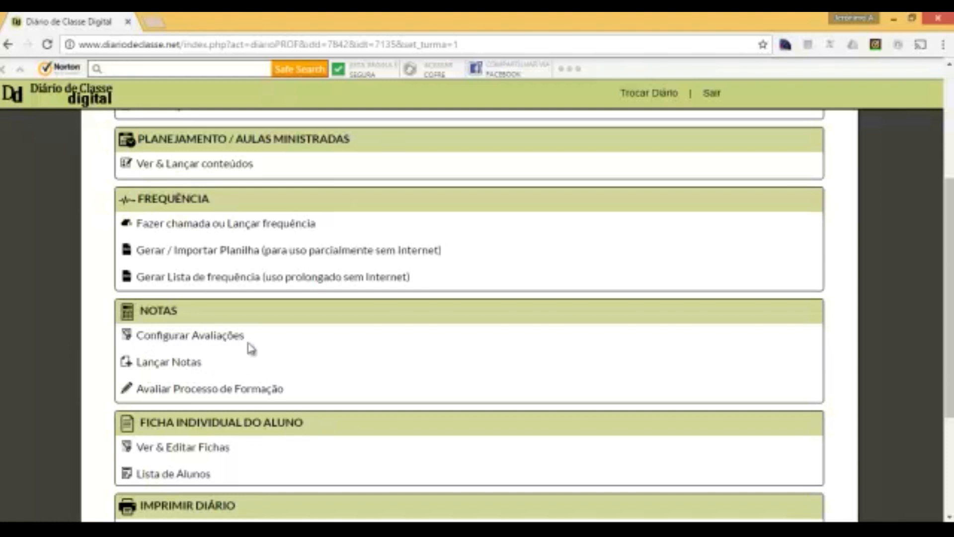
- Bring up the 2º TRIMESTRE assessment setup and its ADICIONAR AVALIAÇÕES form, with 30 points undistributed
left_click(193, 342)
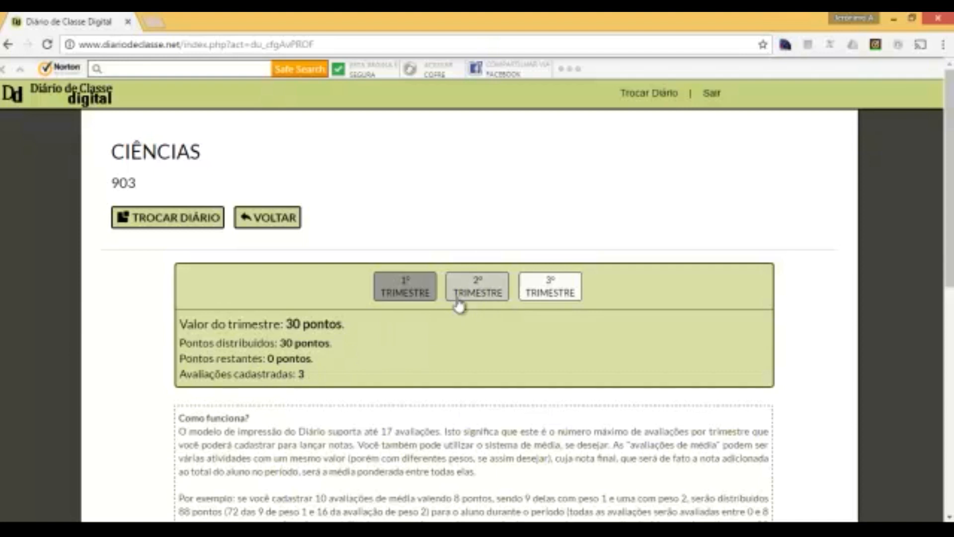
left_click(479, 288)
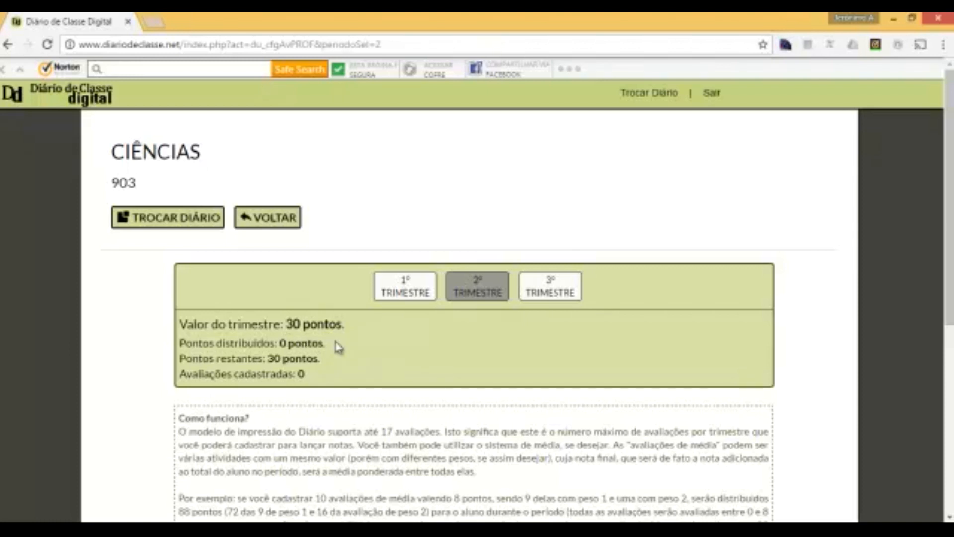
scroll(348, 351, "down", 4)
scroll(348, 350, "down", 3)
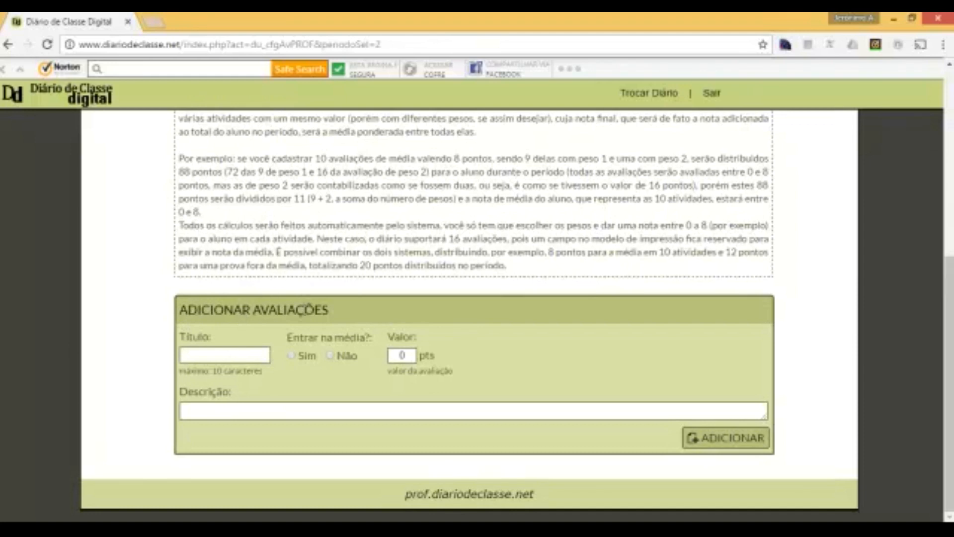
scroll(304, 311, "up", 4)
scroll(304, 310, "down", 4)
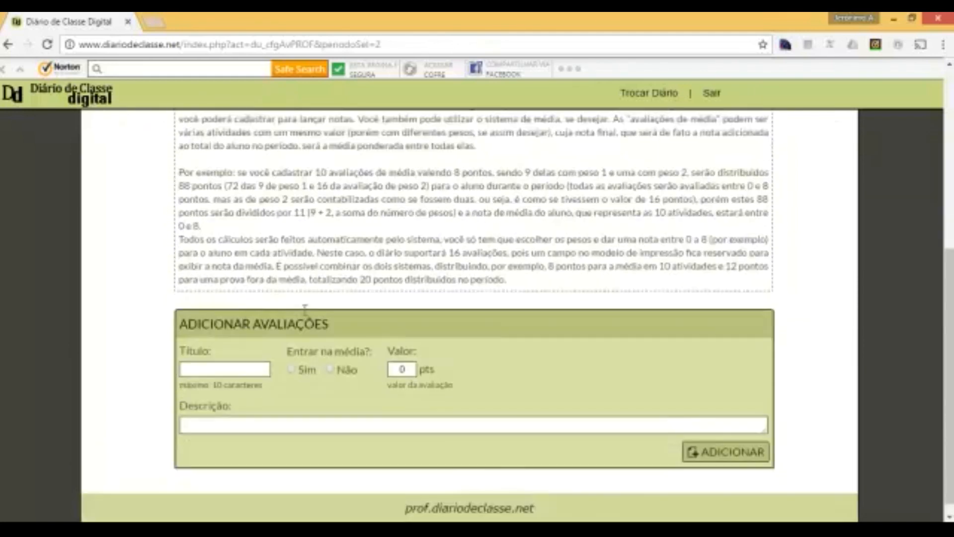
- In the new-assessment form, choose Sim for Entrar na média and change Valor from 0 to 10
left_click(215, 352)
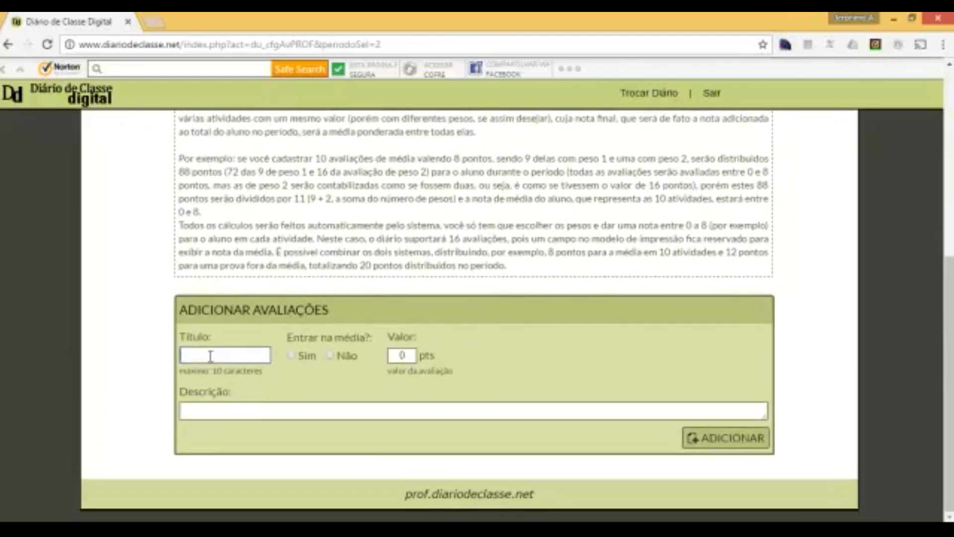
left_click(218, 411)
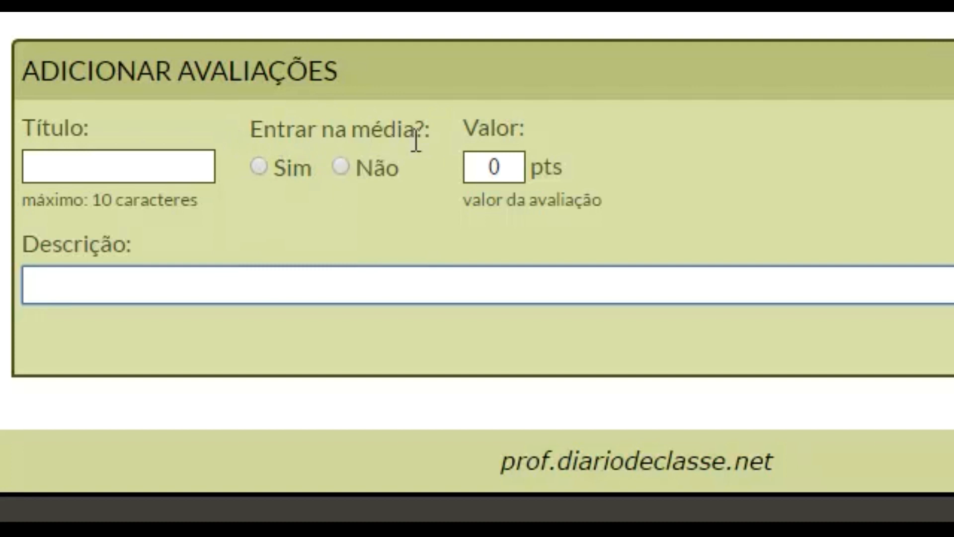
left_click(340, 169)
left_click(260, 175)
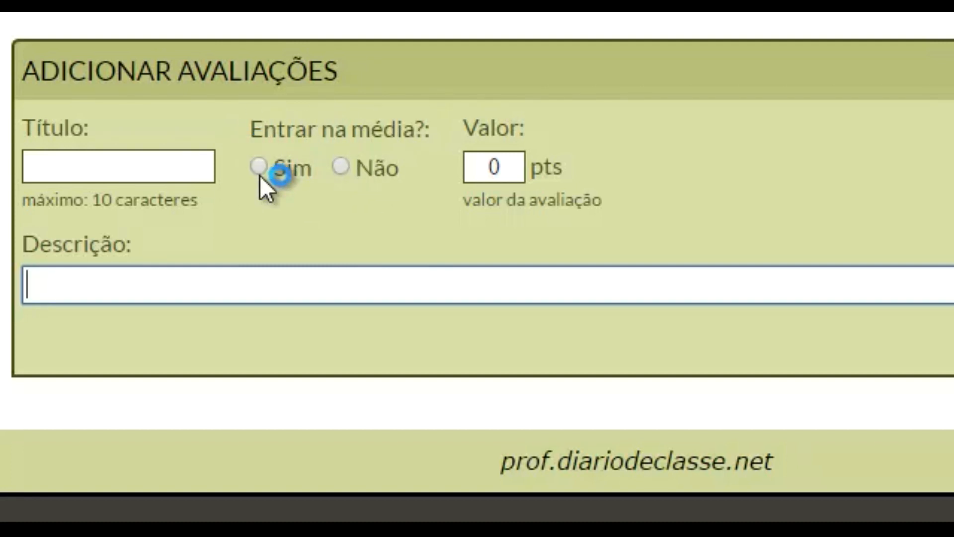
left_click(369, 161)
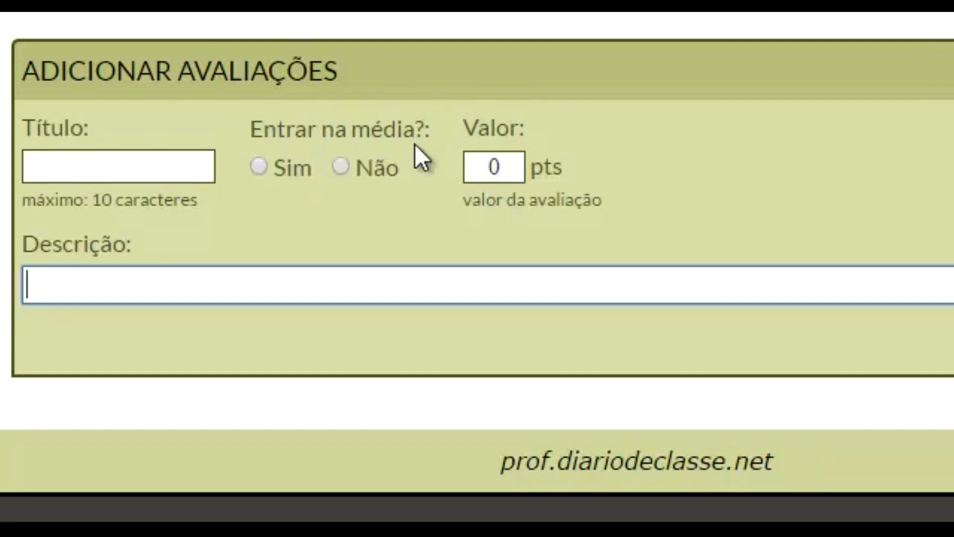
left_click(340, 173)
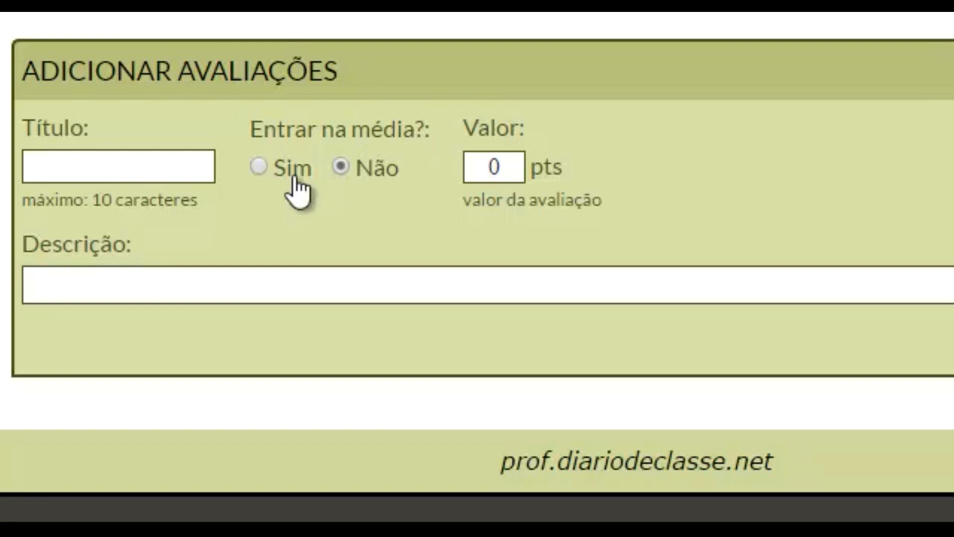
left_click(259, 169)
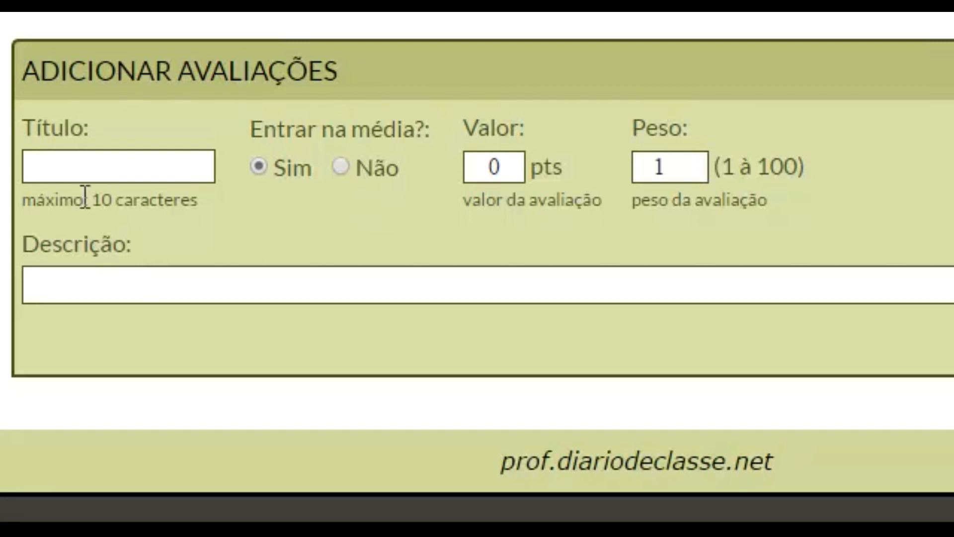
left_click_drag(504, 164, 485, 167)
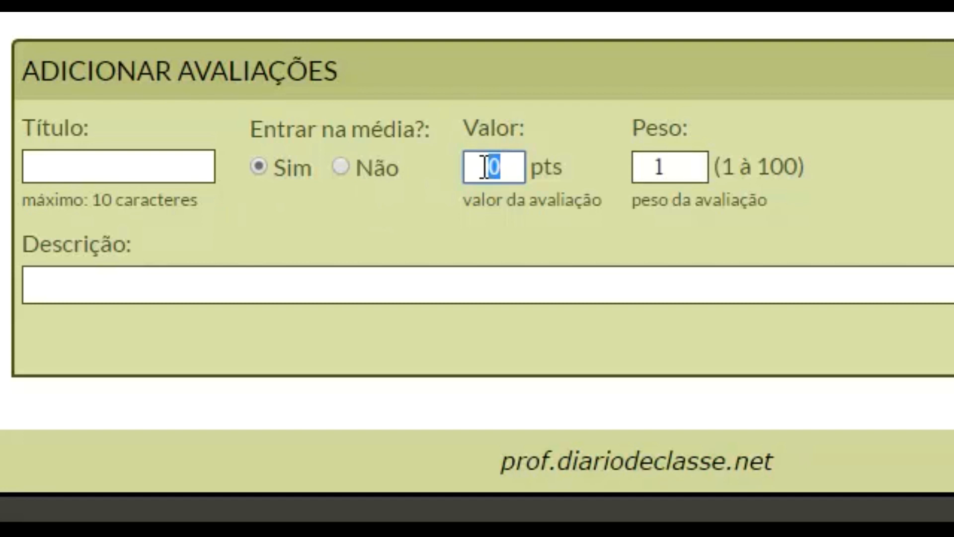
type("1")
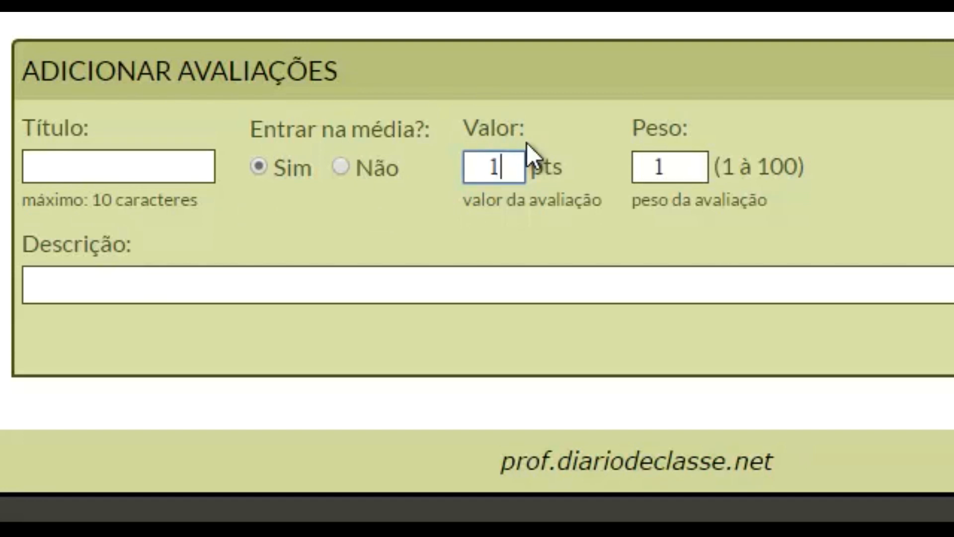
type("0")
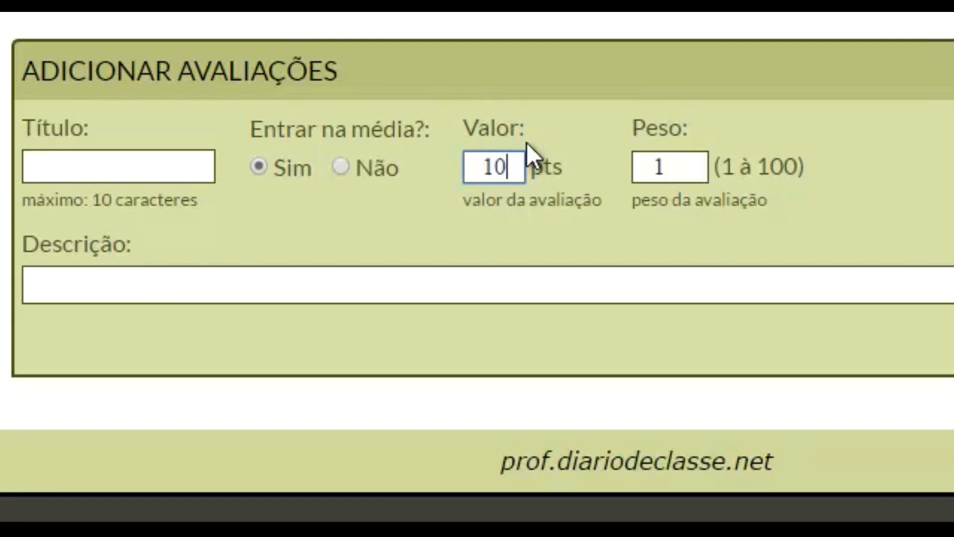
left_click(178, 166)
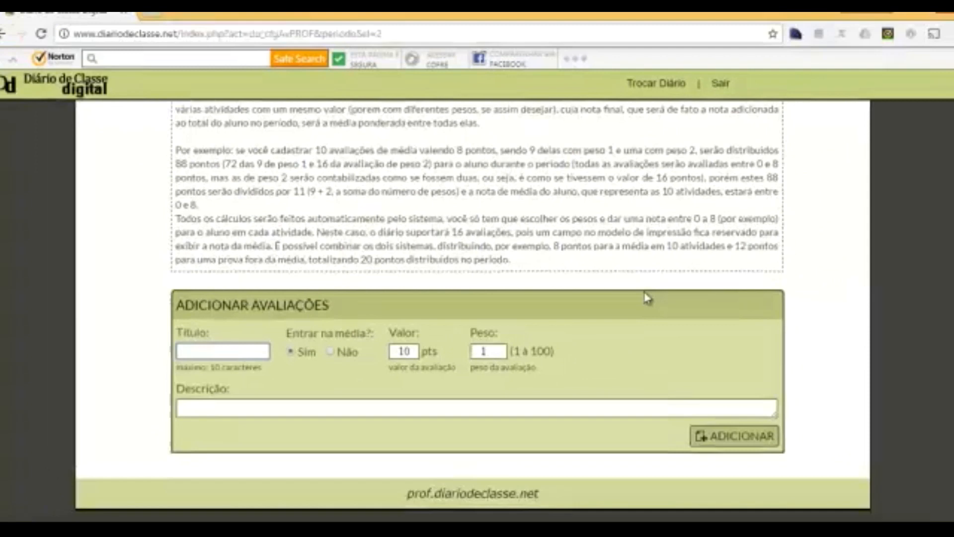
scroll(462, 247, "up", 3)
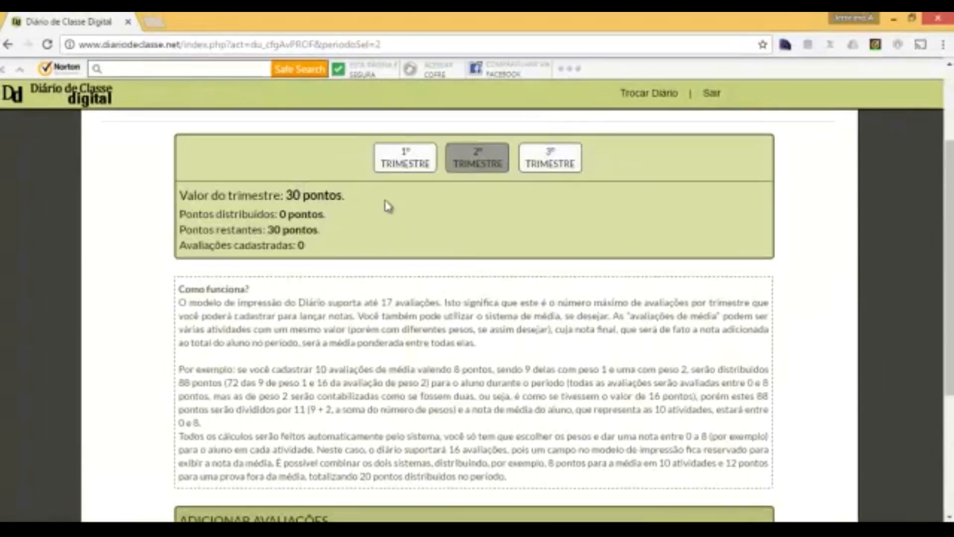
- Add AV1 worth 10 points with Entrar na média set to Não
scroll(550, 271, "down", 4)
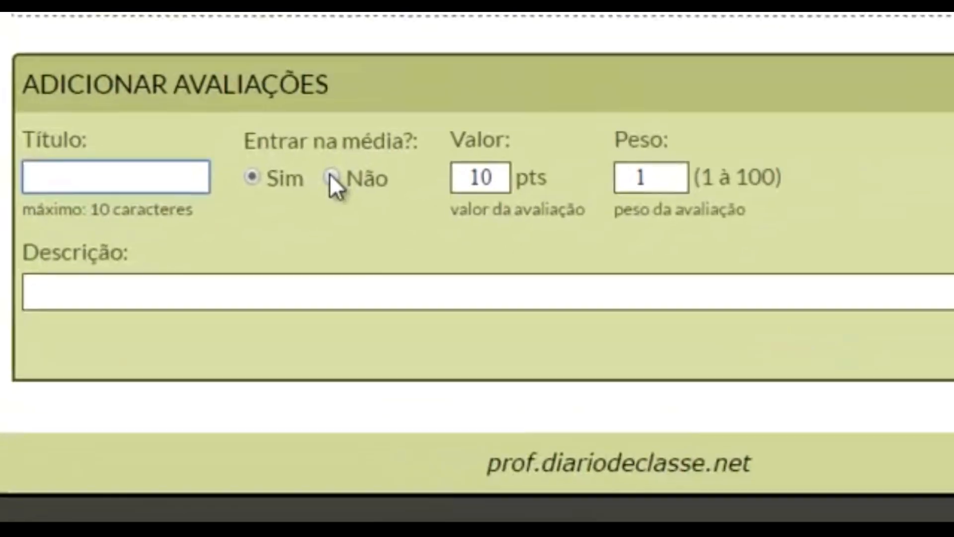
left_click(330, 355)
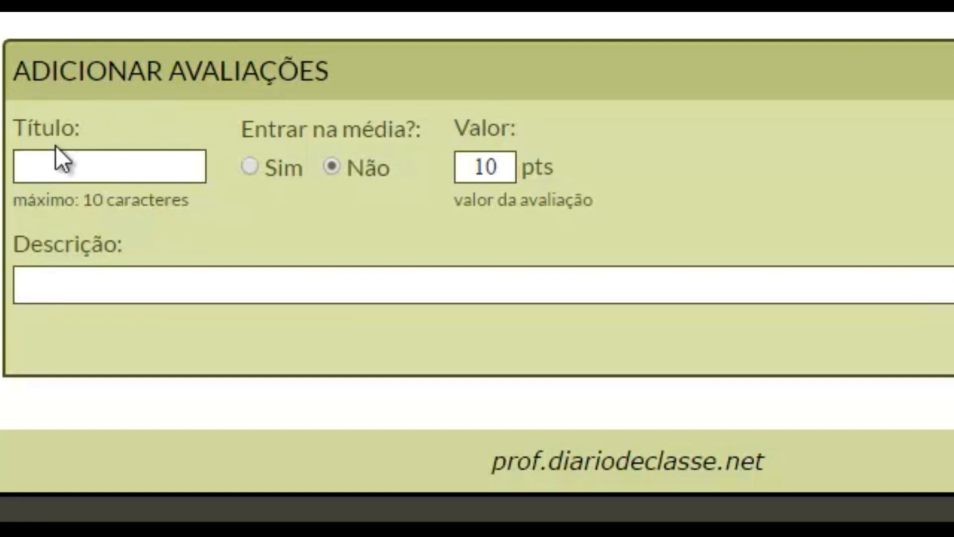
left_click(100, 171)
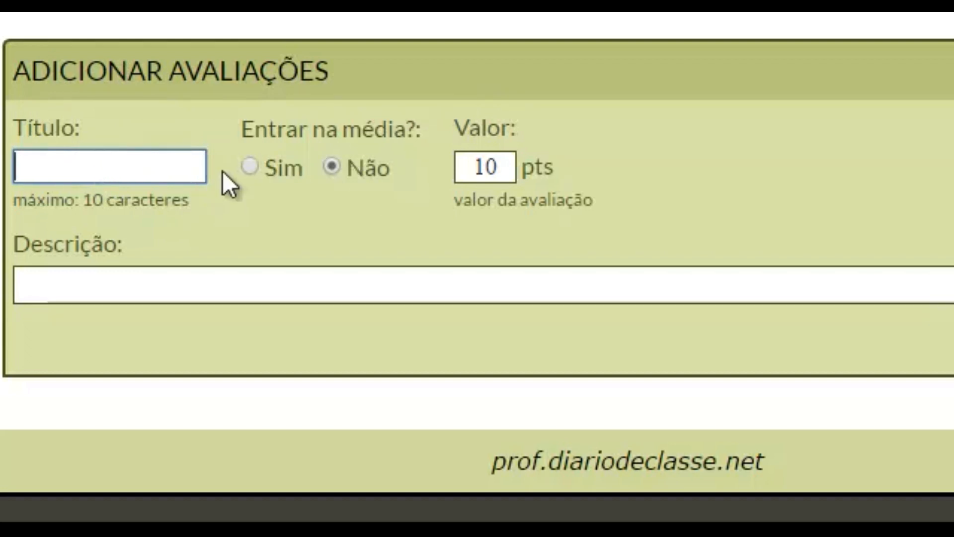
type("AV1")
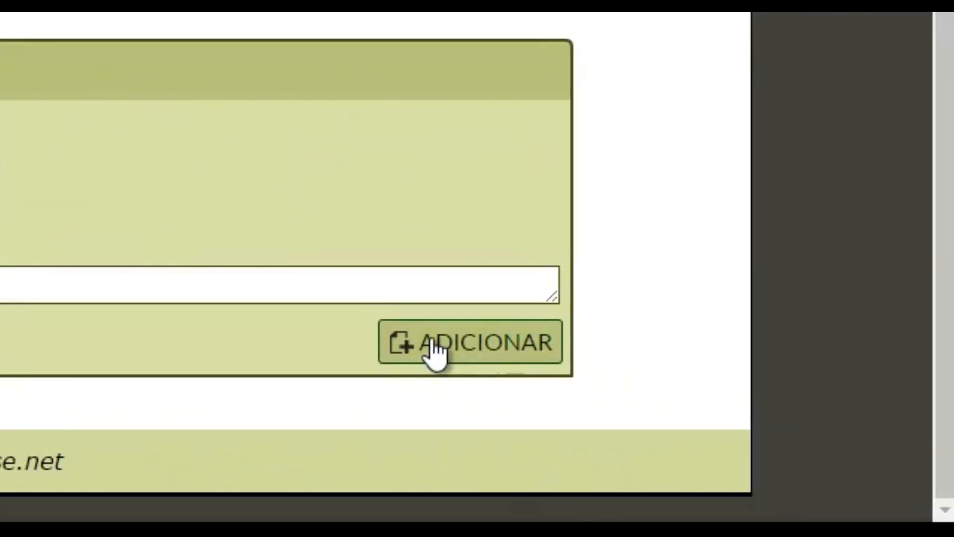
left_click(431, 341)
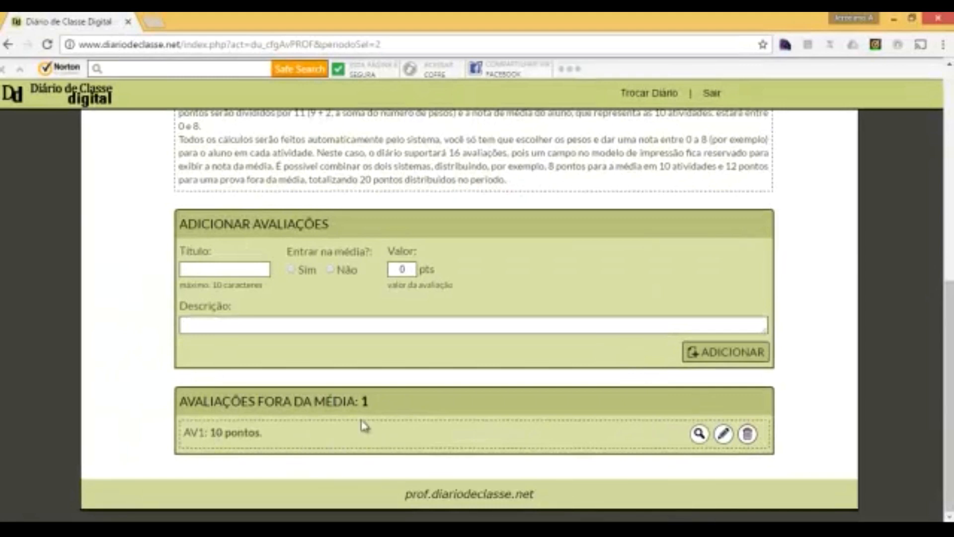
- Add AV2 worth 5 points and confirm the summary shows 15 distributed, 15 remaining
scroll(512, 348, "up", 8)
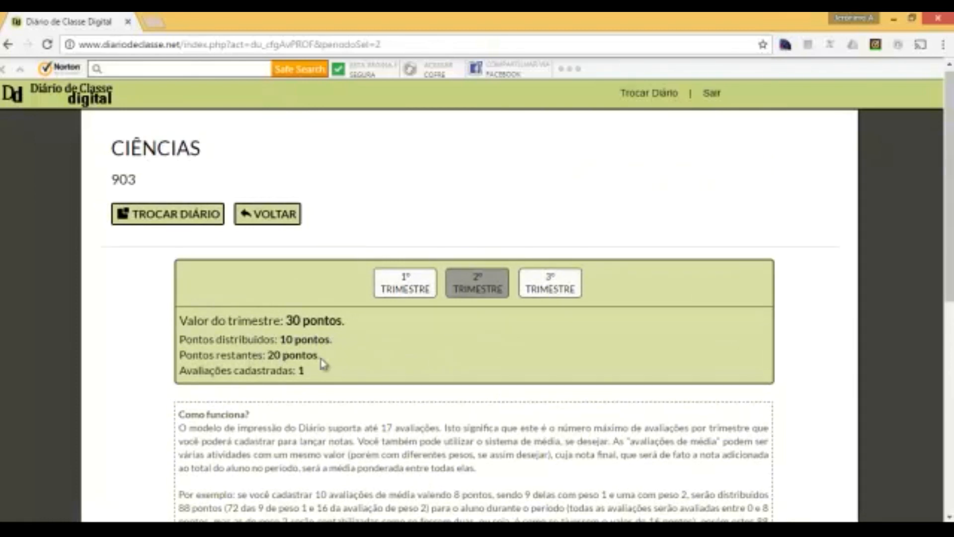
scroll(323, 362, "down", 8)
left_click(198, 272)
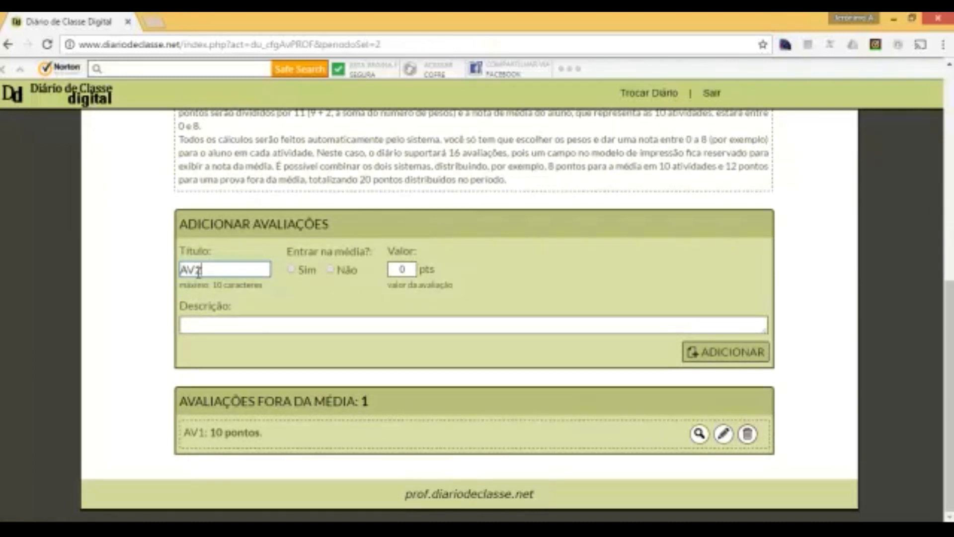
left_click(402, 269)
left_click(724, 359)
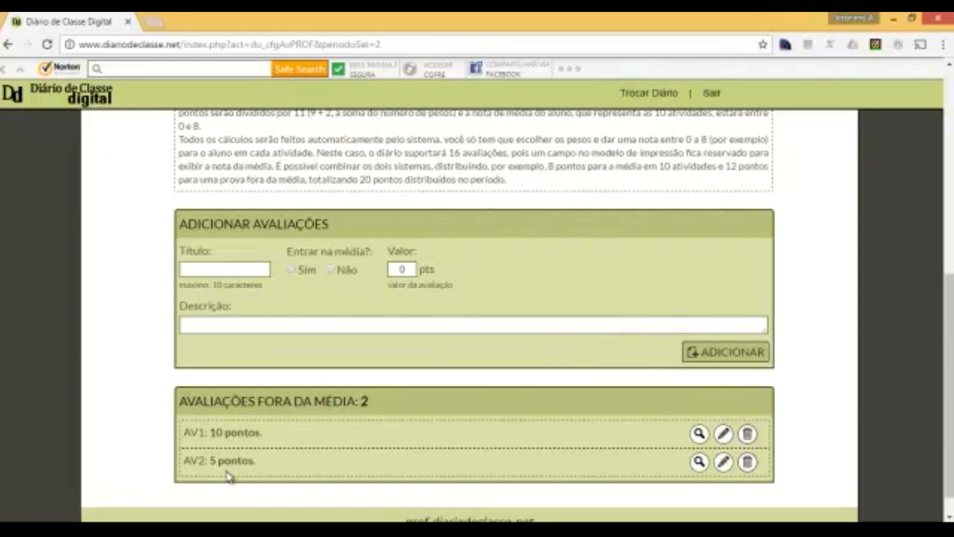
scroll(230, 476, "up", 8)
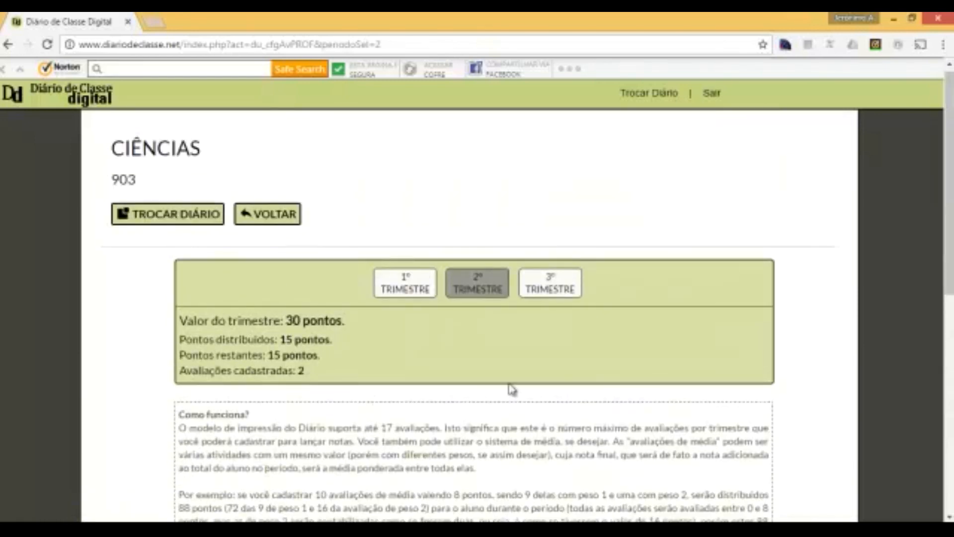
scroll(467, 379, "down", 7)
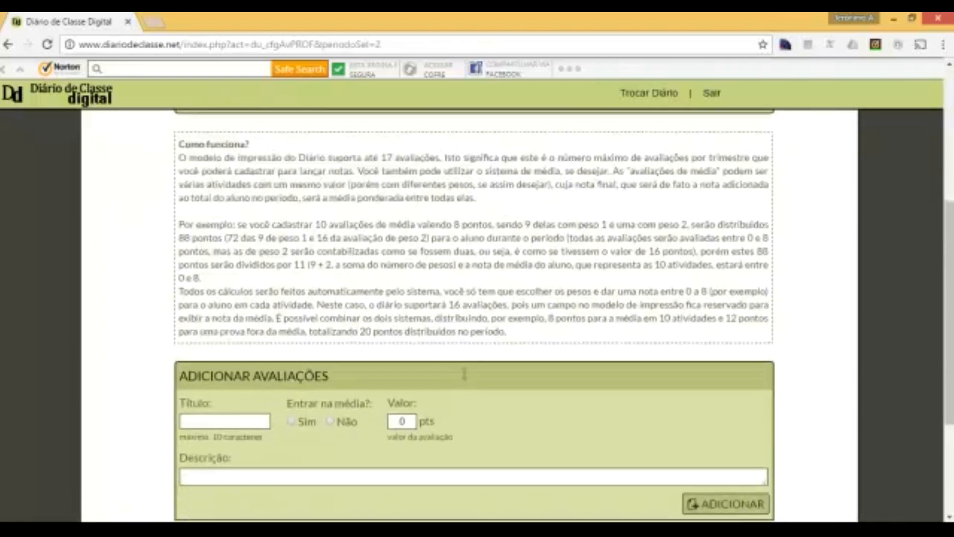
scroll(267, 358, "down", 1)
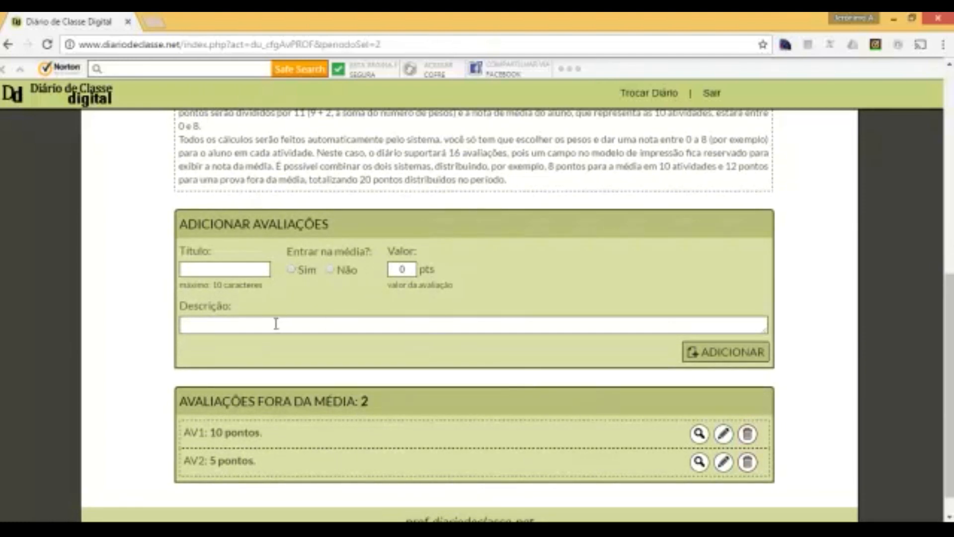
- Add AV3 worth 15 points, so all 30 points are distributed across 3 evaluations
left_click(233, 272)
type("15")
left_click_drag(222, 273, 165, 276)
type("A")
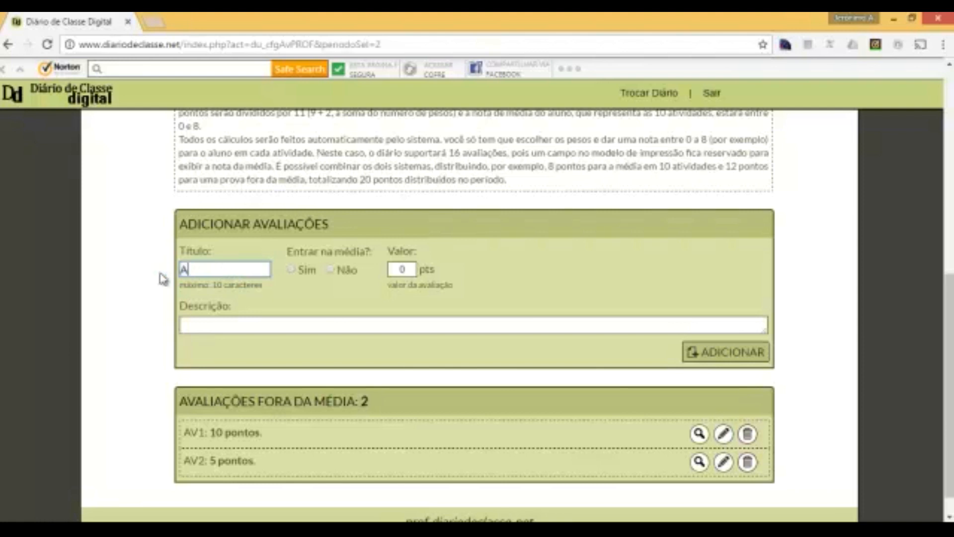
type("V3")
left_click(405, 268)
type("15")
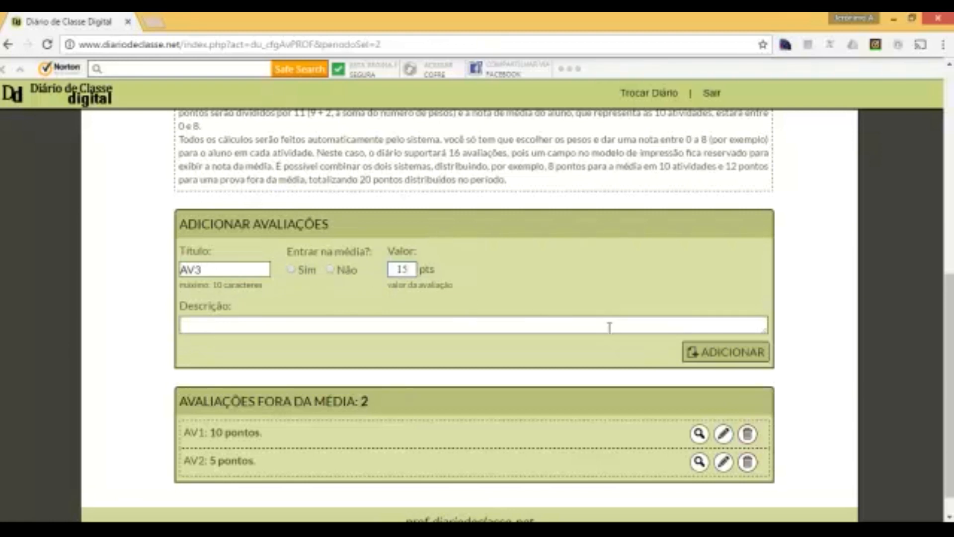
left_click(720, 362)
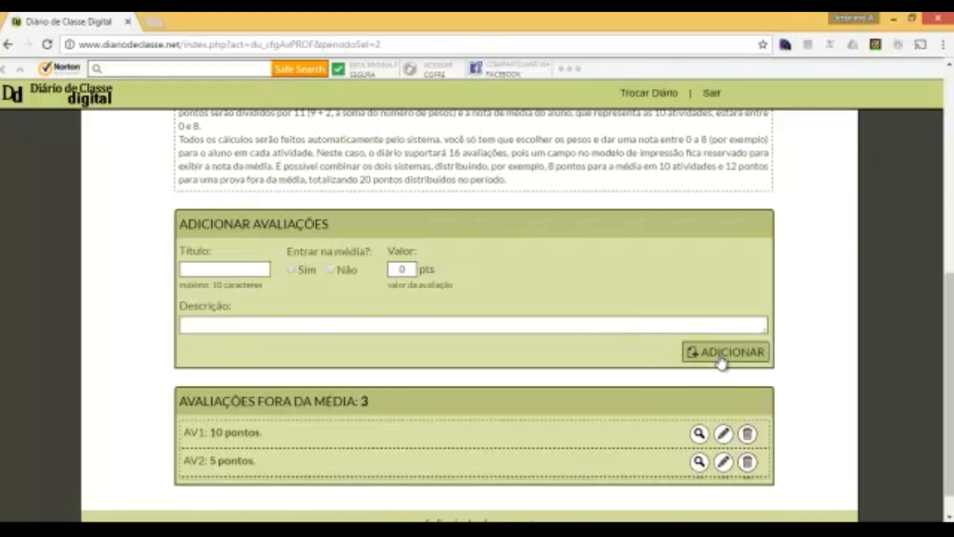
scroll(335, 437, "up", 1)
scroll(335, 437, "up", 6)
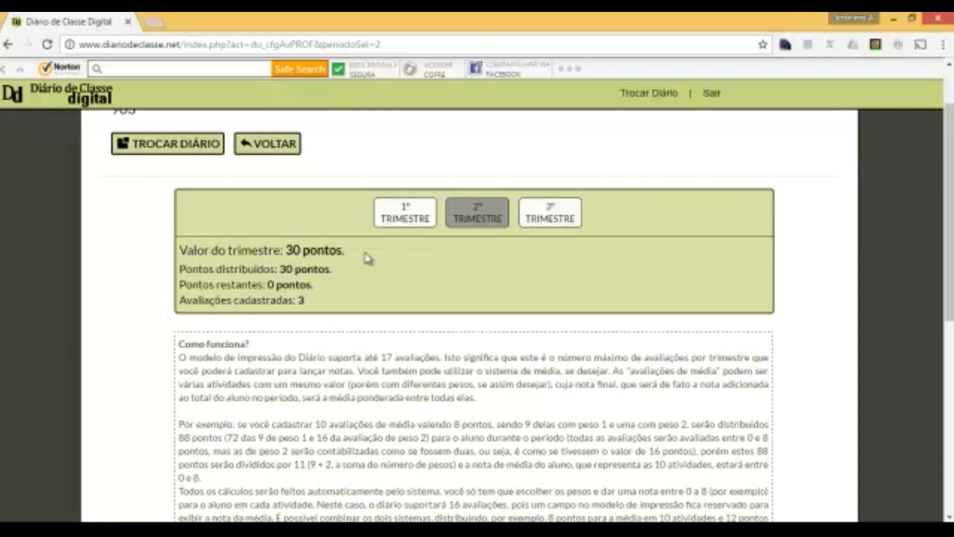
left_click_drag(211, 305, 311, 301)
scroll(322, 470, "down", 8)
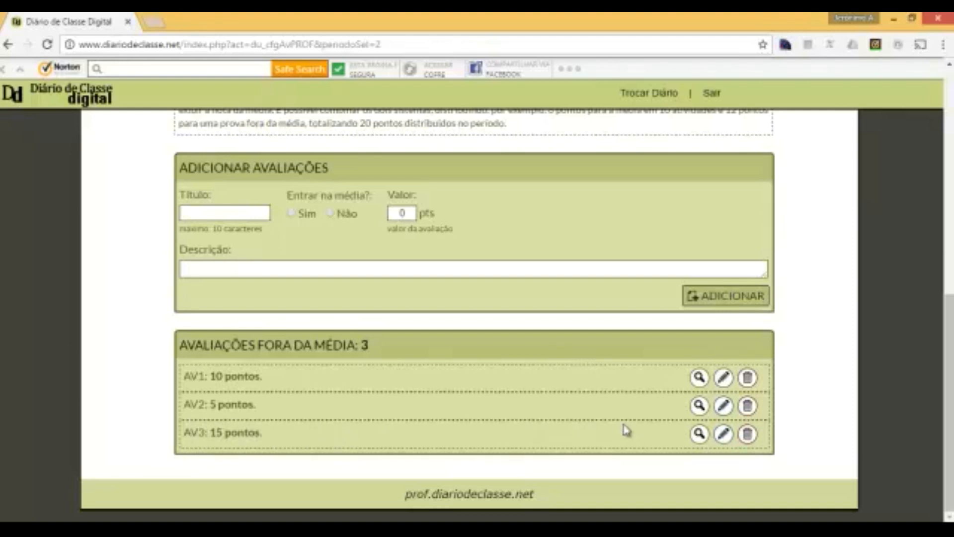
- Remove AV3, confirming with 'Sim, tenho certeza', so only AV1 and AV2 remain
left_click(747, 435)
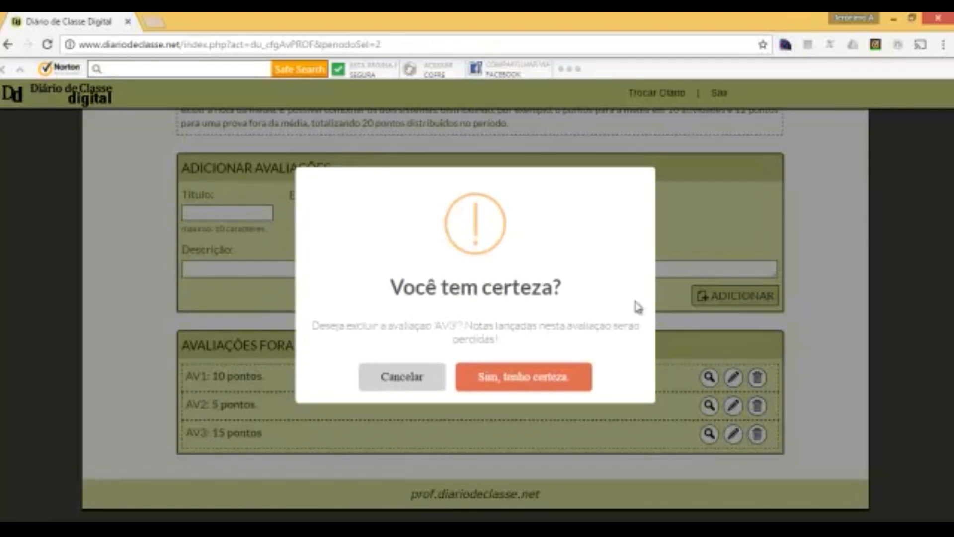
left_click(521, 378)
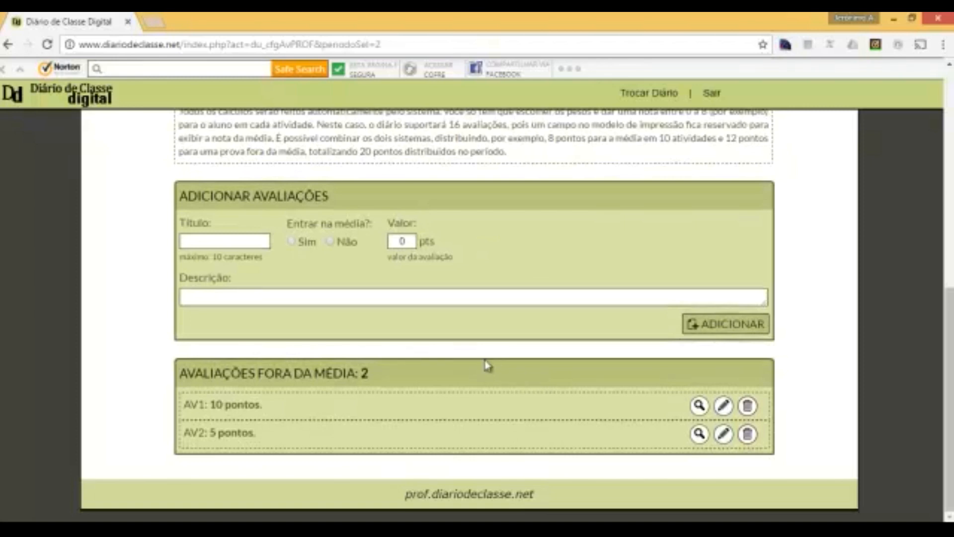
scroll(487, 365, "up", 8)
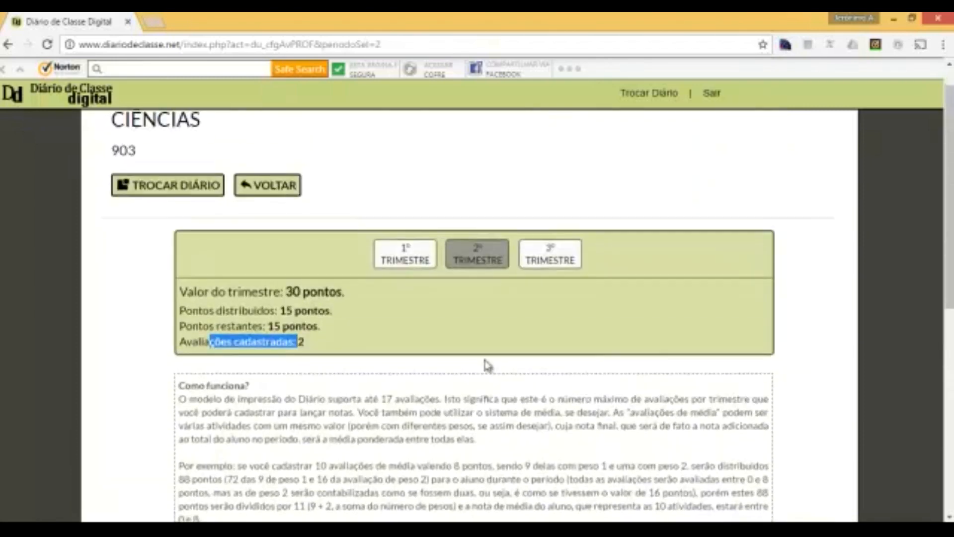
scroll(485, 366, "down", 2)
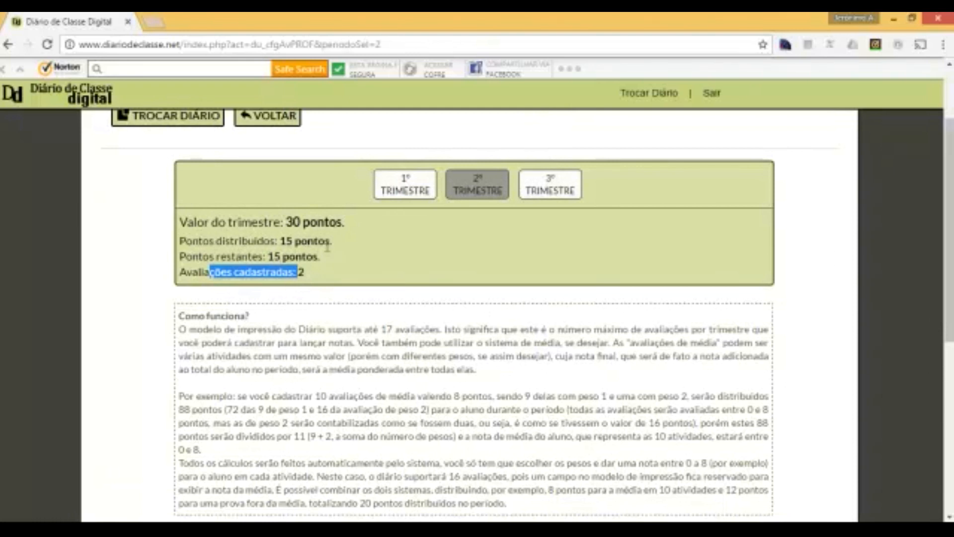
left_click(342, 259)
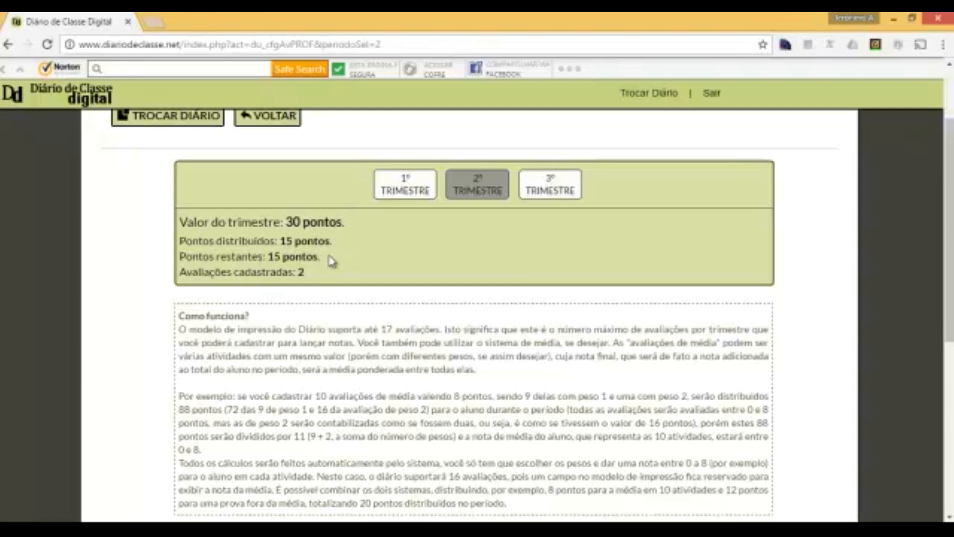
- Add AV4 worth 5 points as an evaluation outside the average
scroll(333, 261, "down", 6)
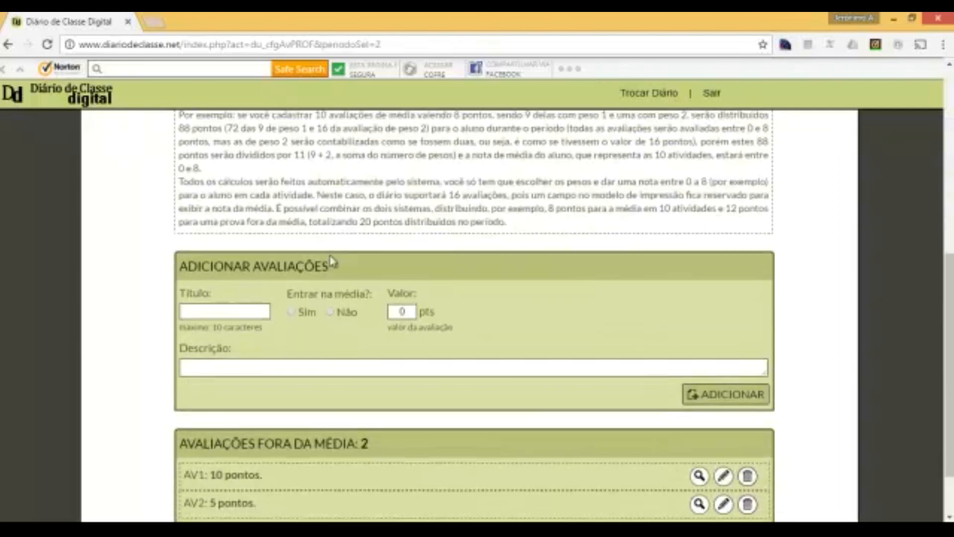
left_click(248, 312)
type("AV4")
double_click(403, 311)
type("5")
left_click(694, 398)
scroll(469, 320, "down", 2)
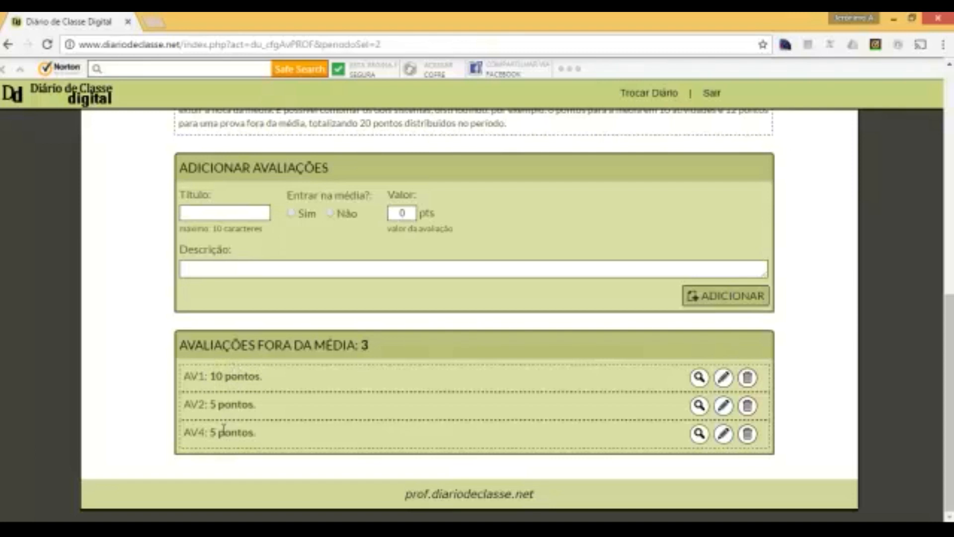
scroll(304, 415, "up", 2)
scroll(304, 413, "up", 1)
- Add CADERNO worth 10 points with Entrar na média set to Sim
left_click(290, 355)
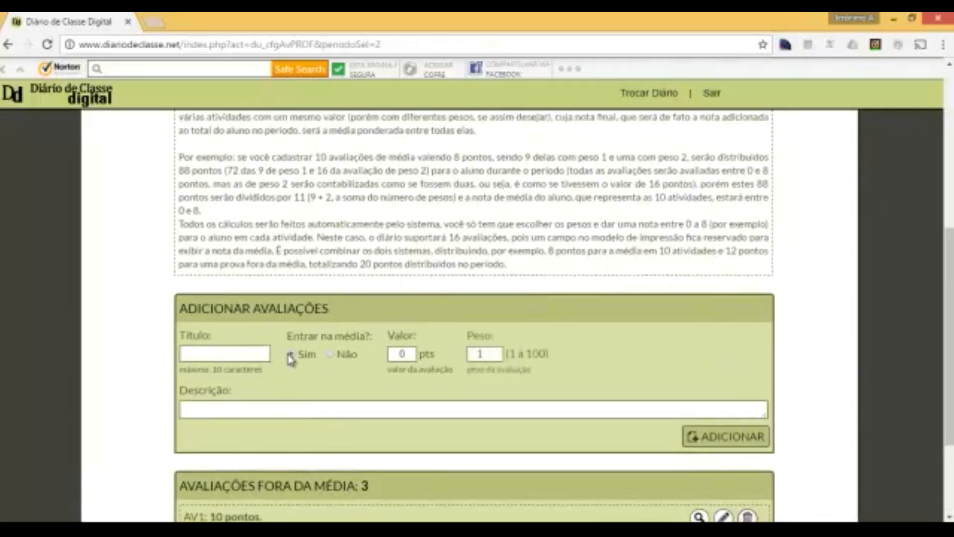
double_click(403, 354)
type("10")
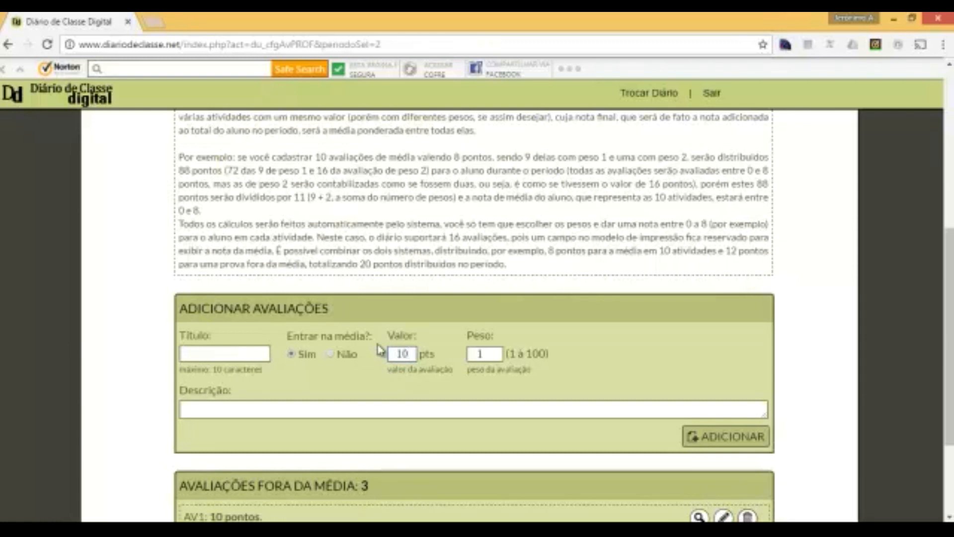
scroll(368, 338, "down", 3)
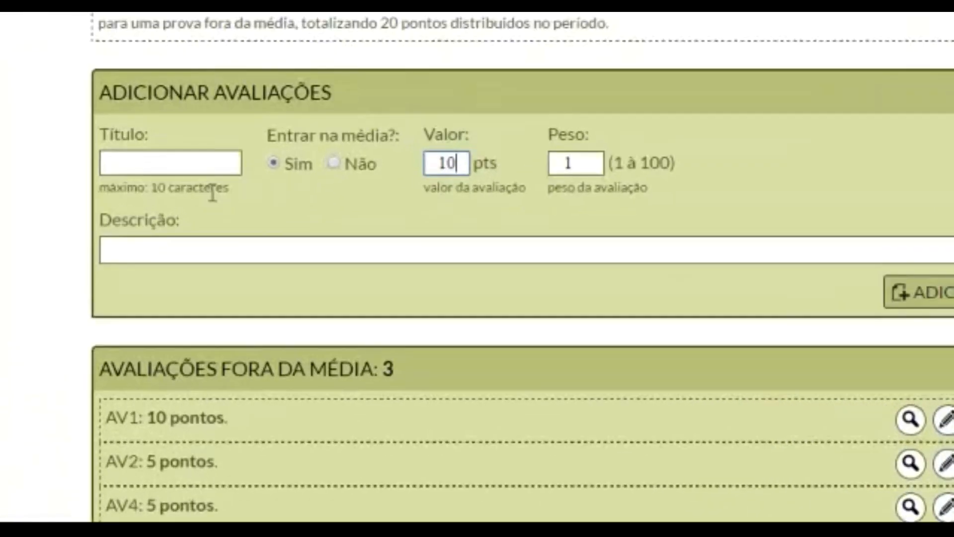
left_click(229, 217)
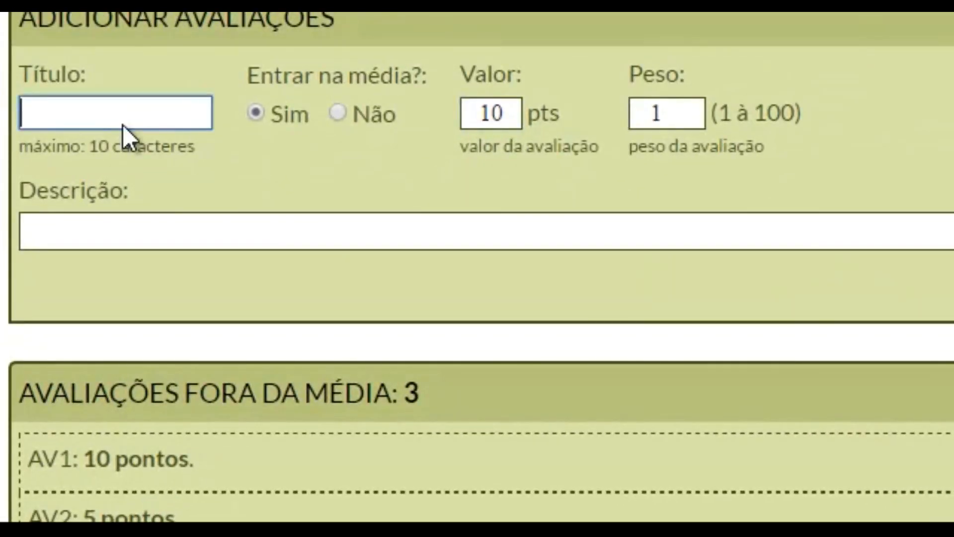
type("CAD")
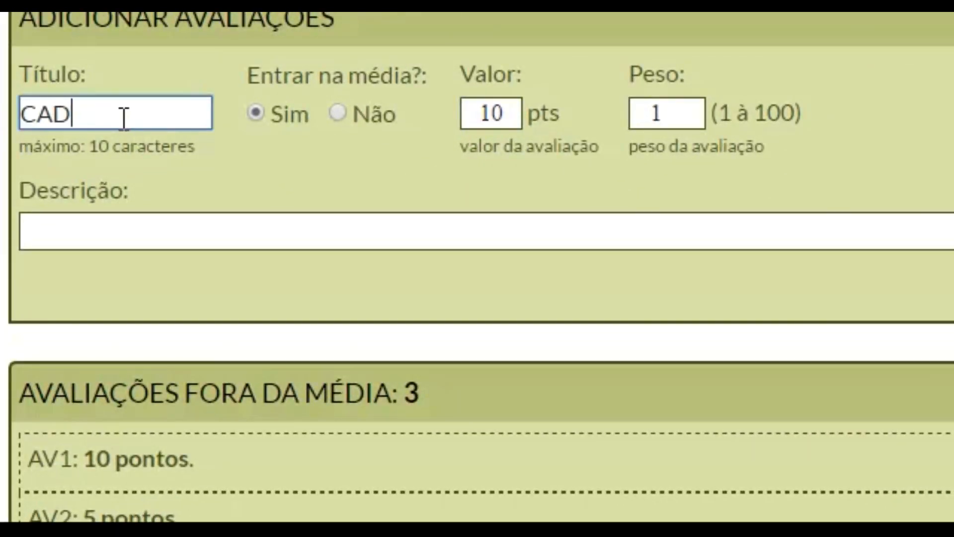
type("ERNO")
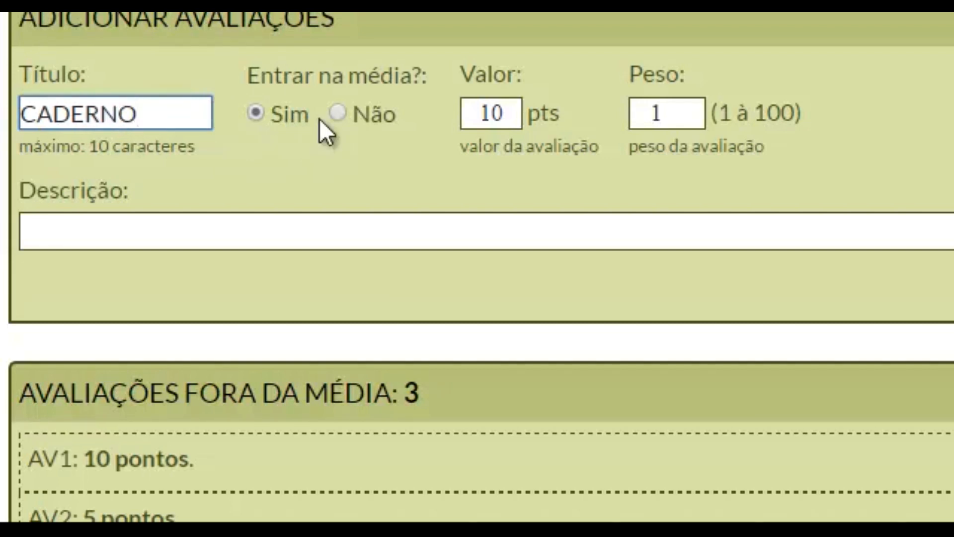
key("Return")
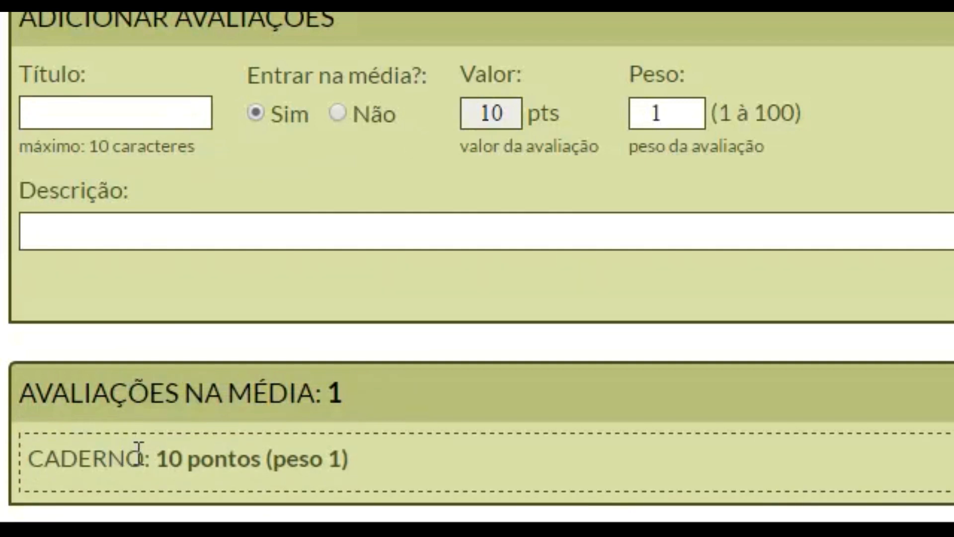
- Add ATITUDE with peso 1 to the averaged evaluations and confirm 30 of 30 points distributed
left_click(97, 106)
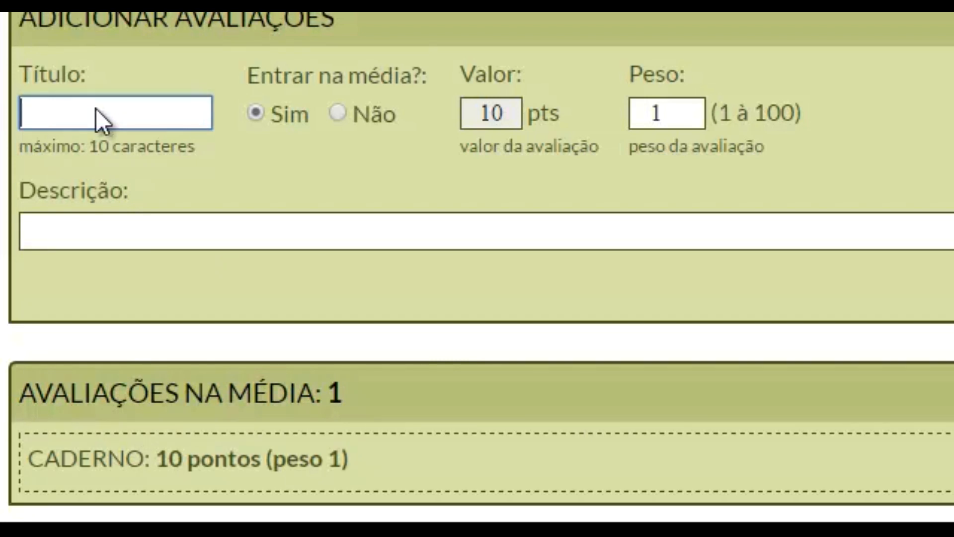
type("AT")
type("ITUD")
type("E")
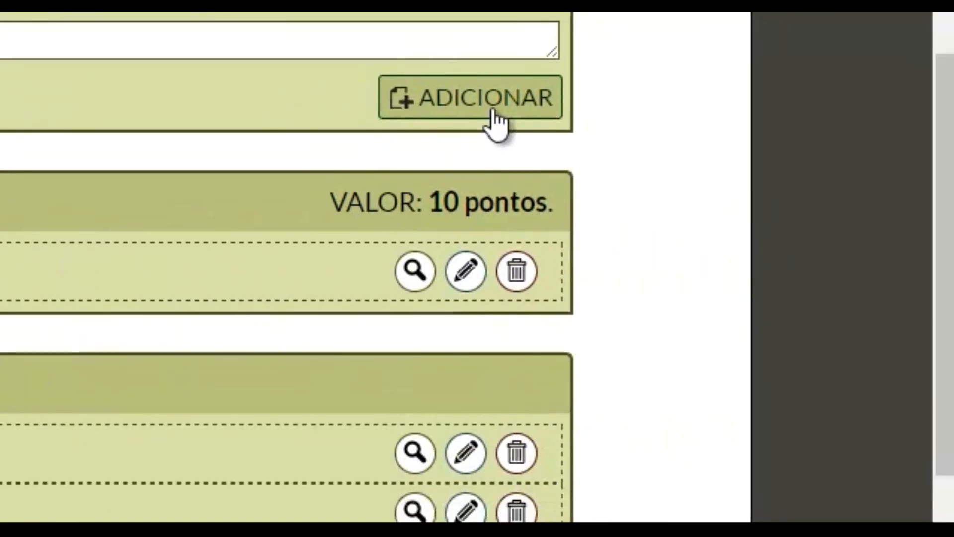
left_click(494, 113)
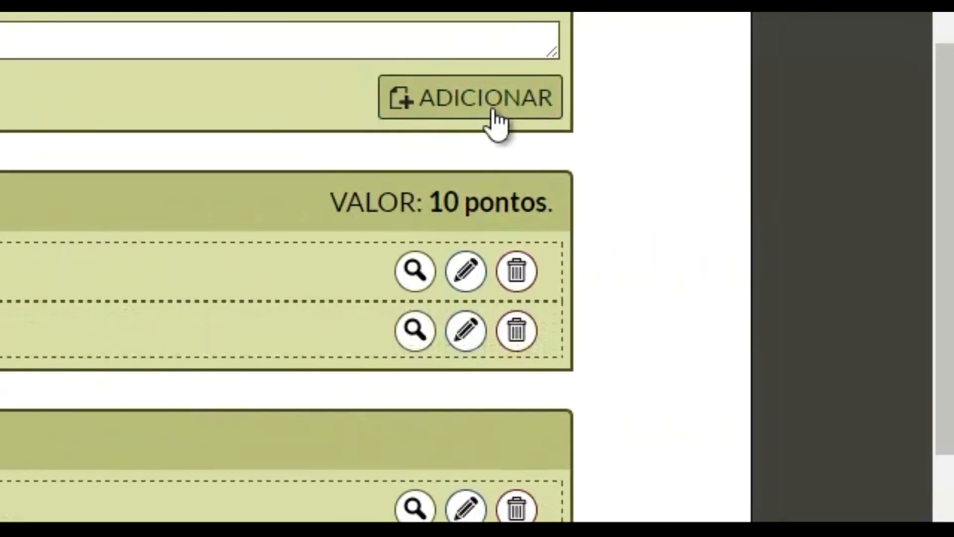
scroll(623, 386, "down", 1)
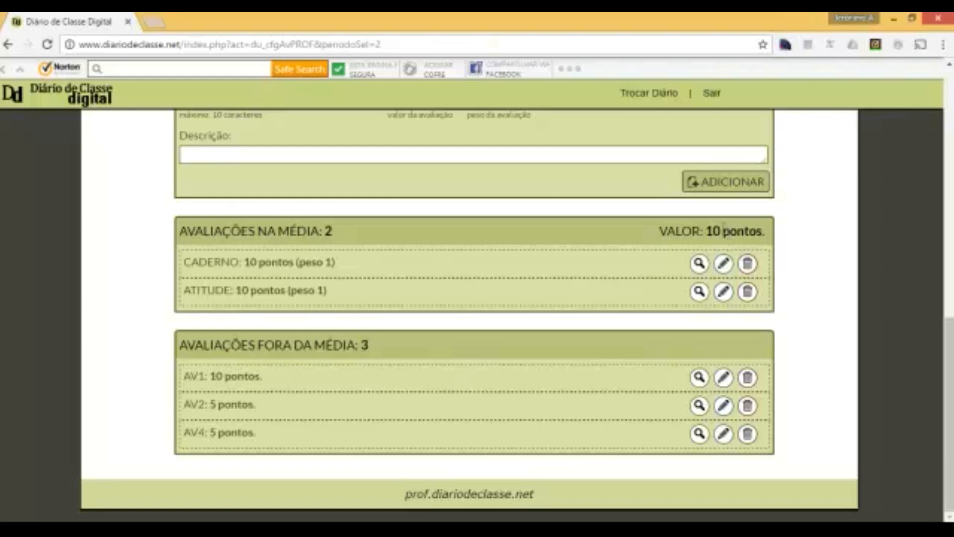
scroll(643, 262, "up", 8)
scroll(598, 267, "up", 1)
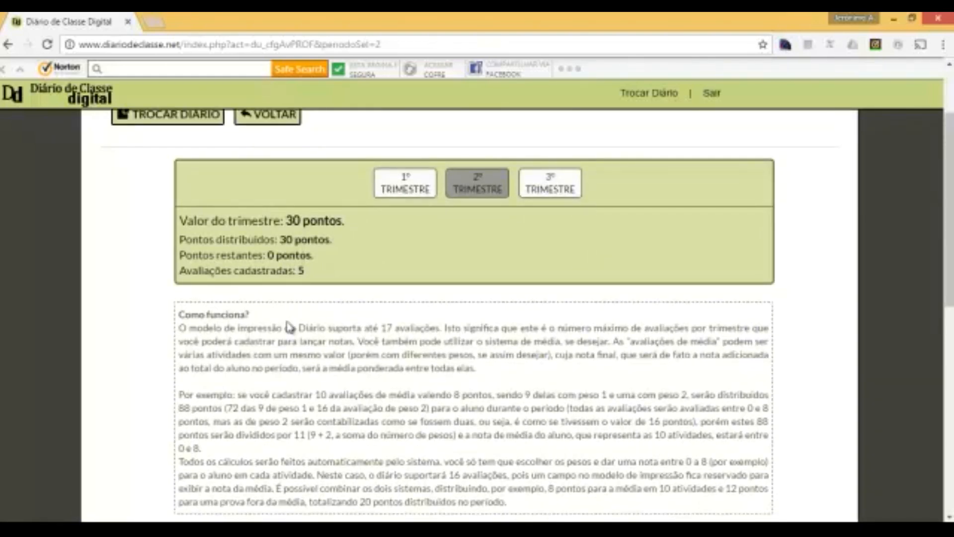
scroll(289, 326, "down", 6)
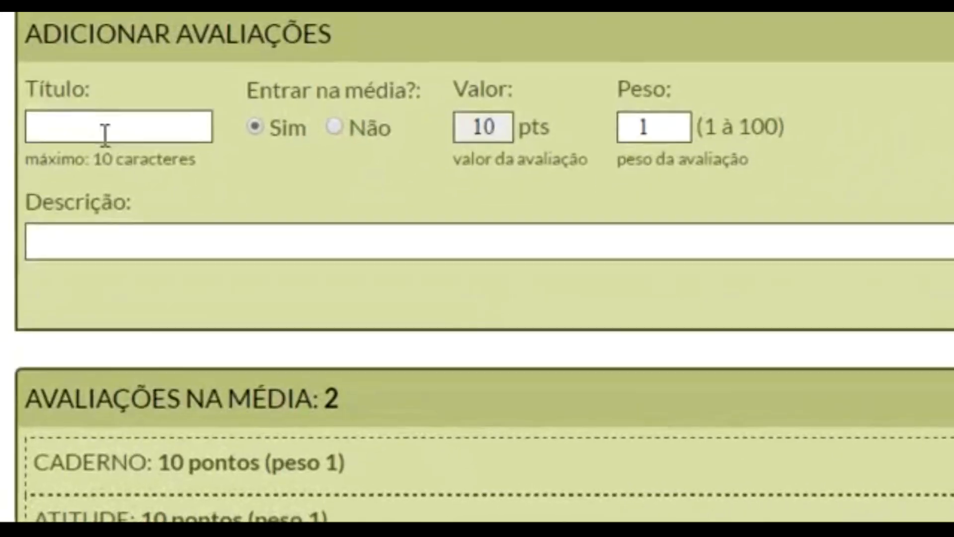
- Create the FEIRA evaluation with peso 3 and add it to the averaged evaluations
left_click(217, 312)
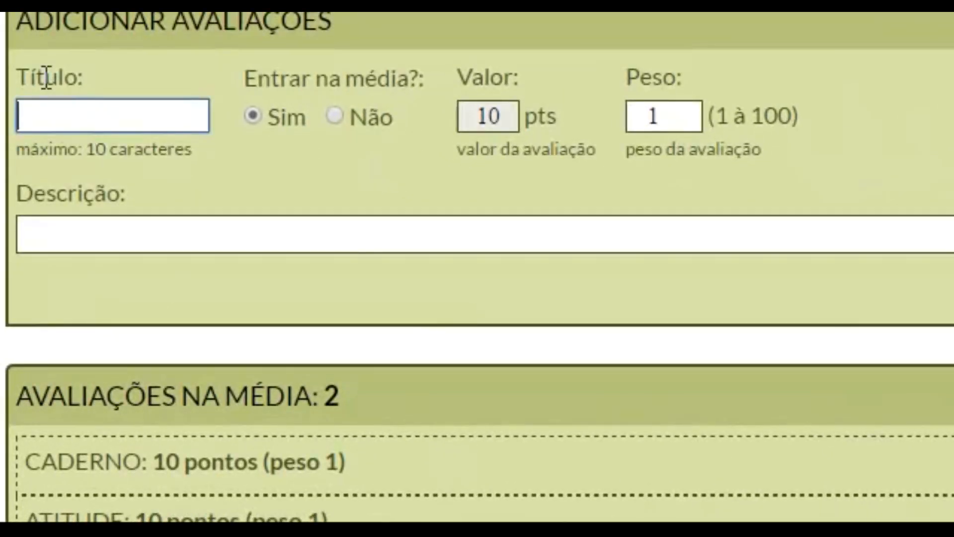
type("FEIRA")
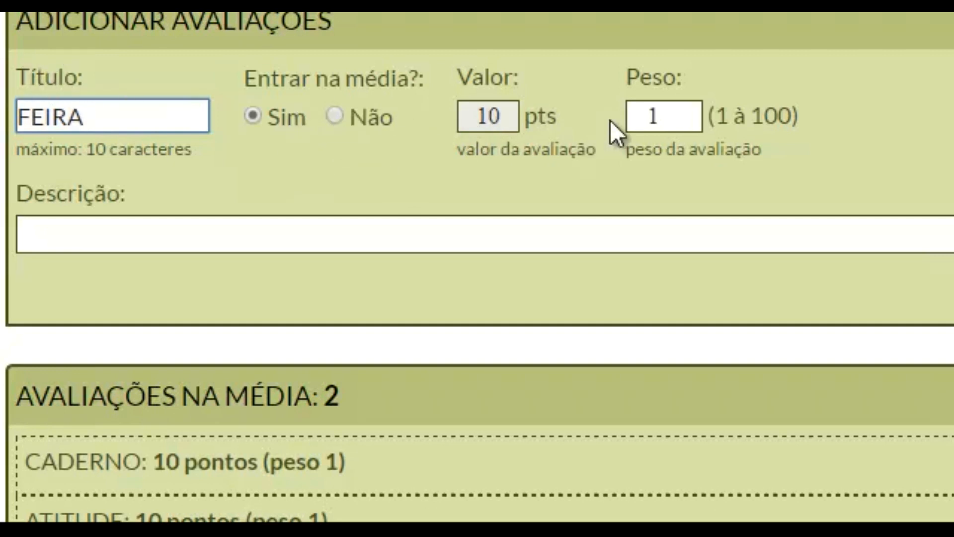
left_click(691, 110)
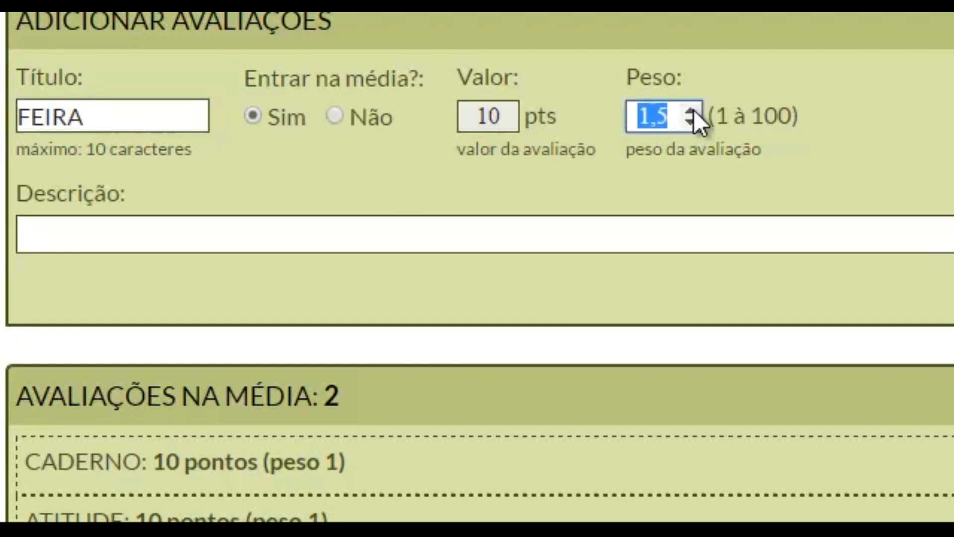
left_click(690, 110)
left_click(689, 109)
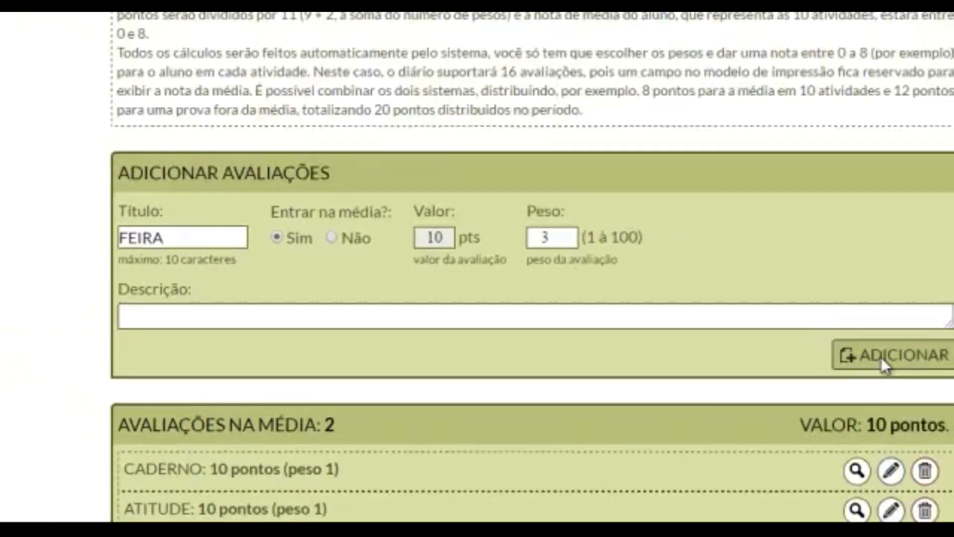
left_click(887, 353)
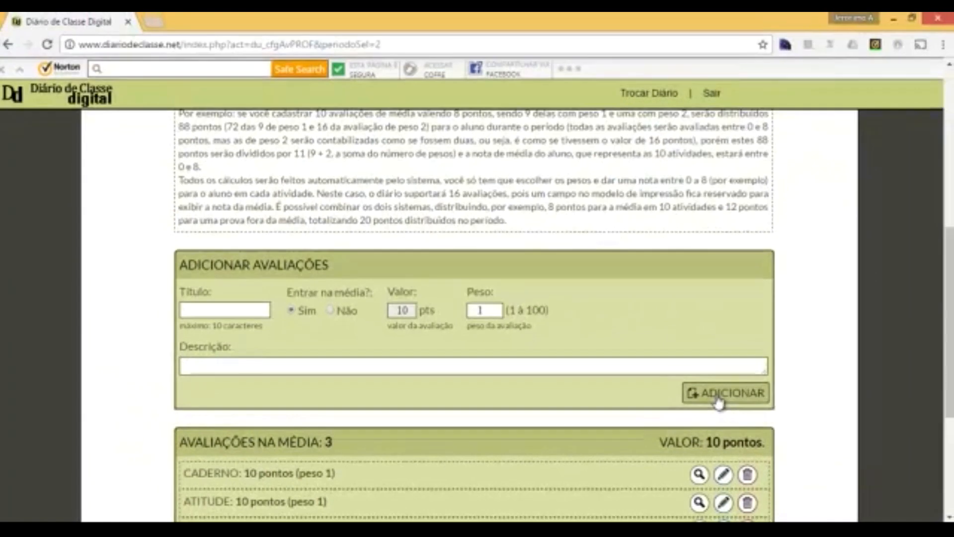
scroll(606, 345, "down", 3)
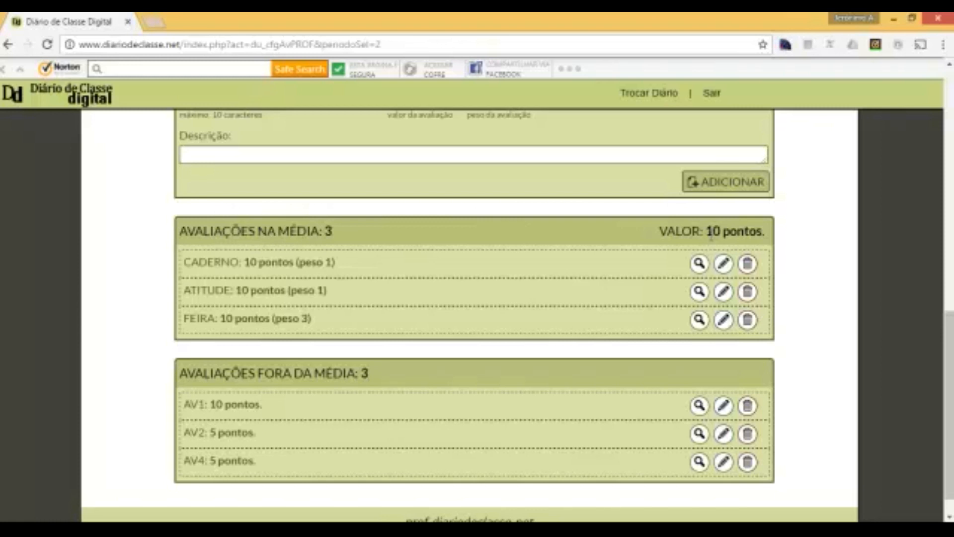
- Highlight the 10-point VALOR total and FEIRA's weight of 3 in the list
left_click_drag(702, 232, 763, 232)
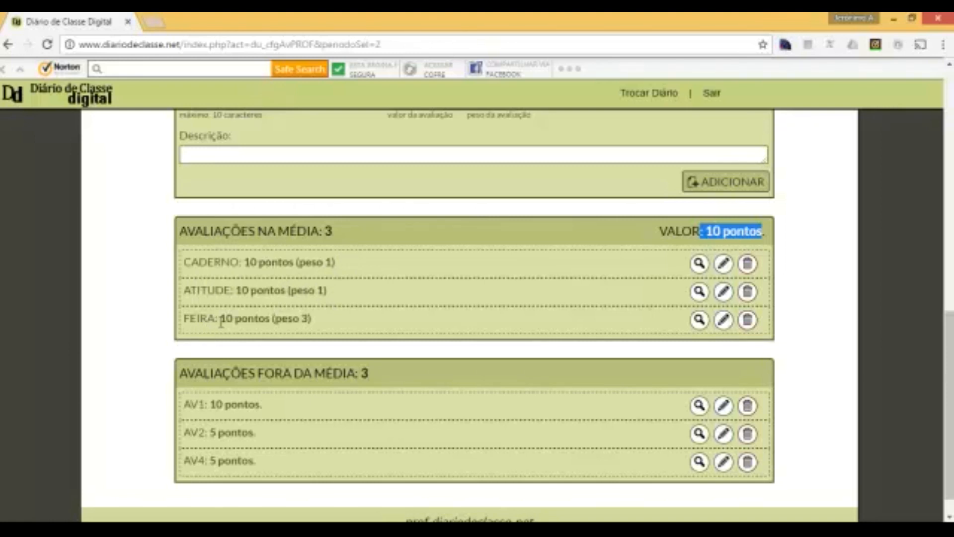
double_click(303, 318)
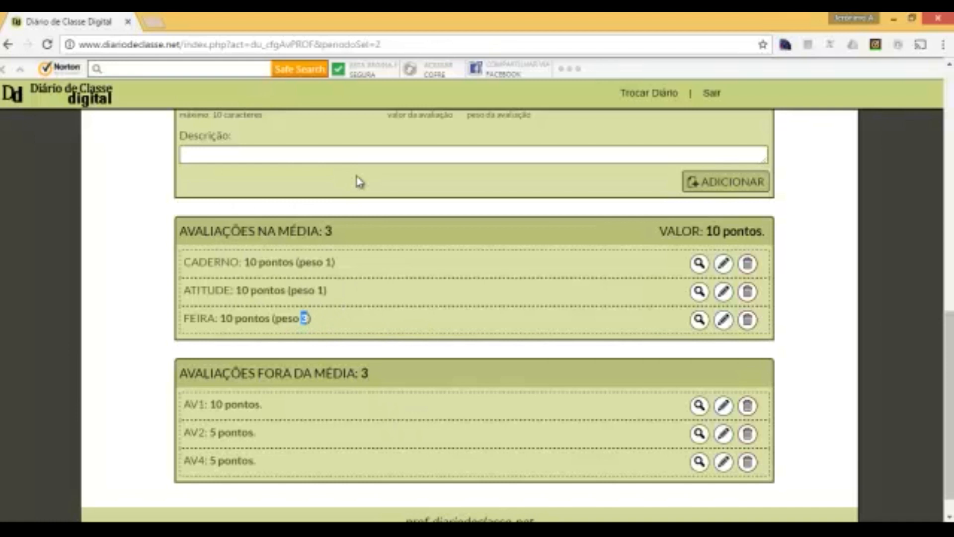
scroll(284, 336, "up", 1)
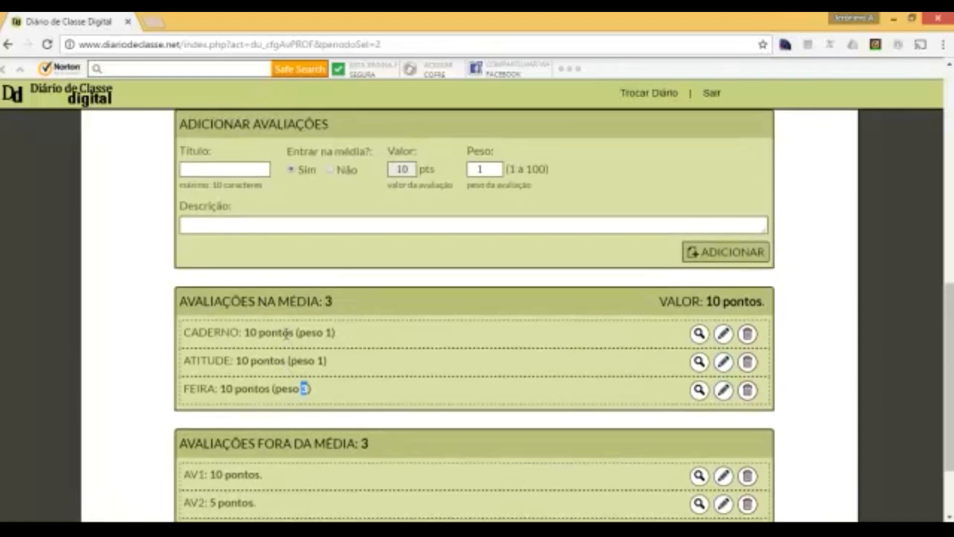
scroll(287, 334, "up", 2)
- Create the TRABALHO evaluation with peso 2 and add it as the fourth averaged evaluation
left_click(238, 314)
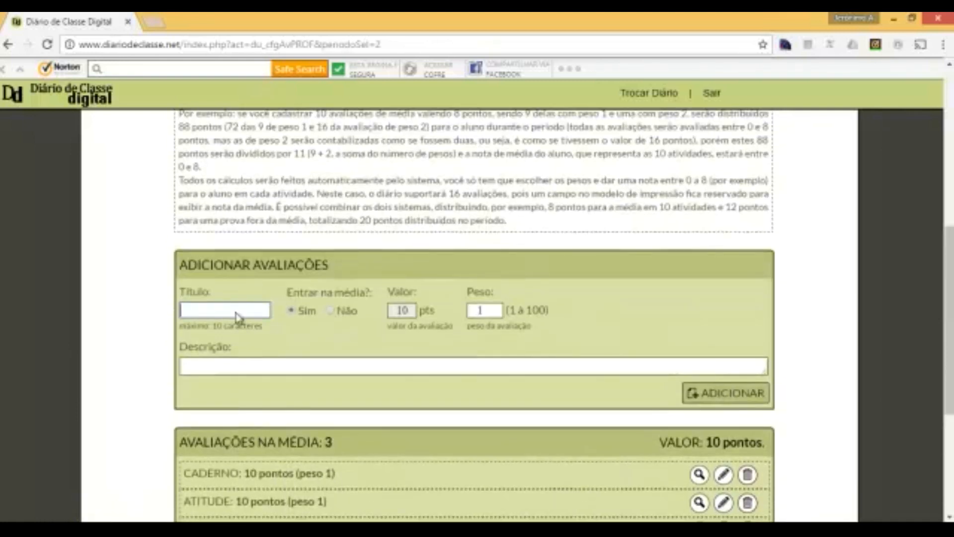
left_click(239, 314)
type("TRABALHO")
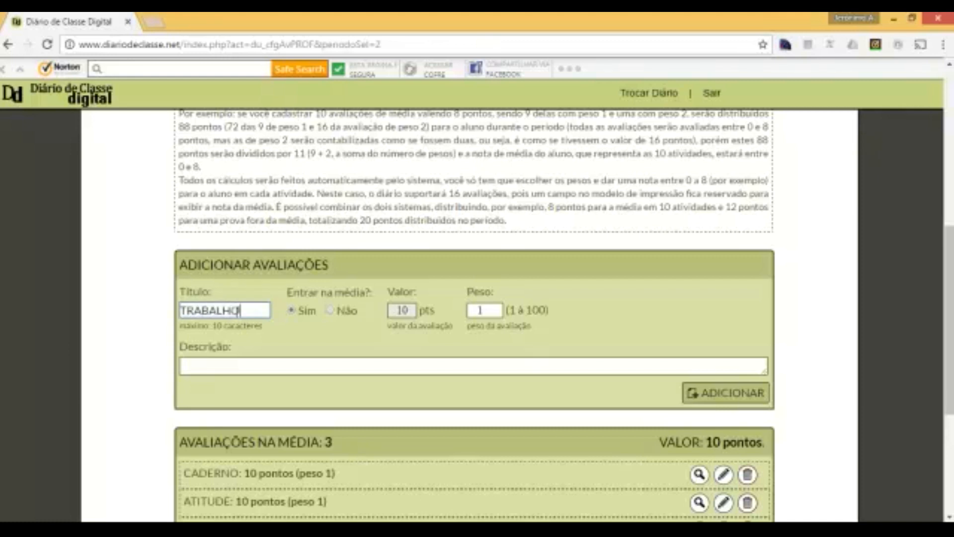
left_click(498, 309)
left_click(498, 309)
left_click(497, 306)
left_click(499, 307)
left_click(498, 313)
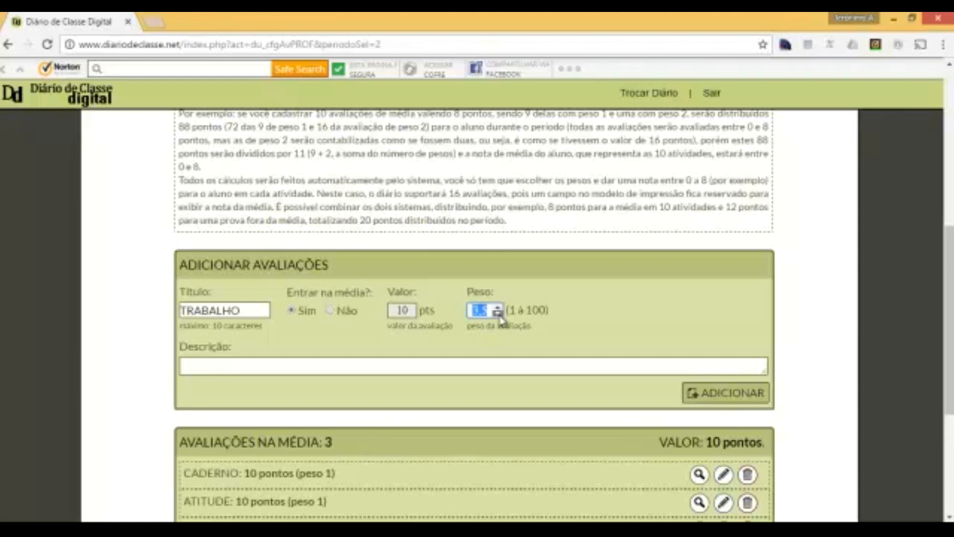
left_click_drag(488, 311, 476, 311)
type("2")
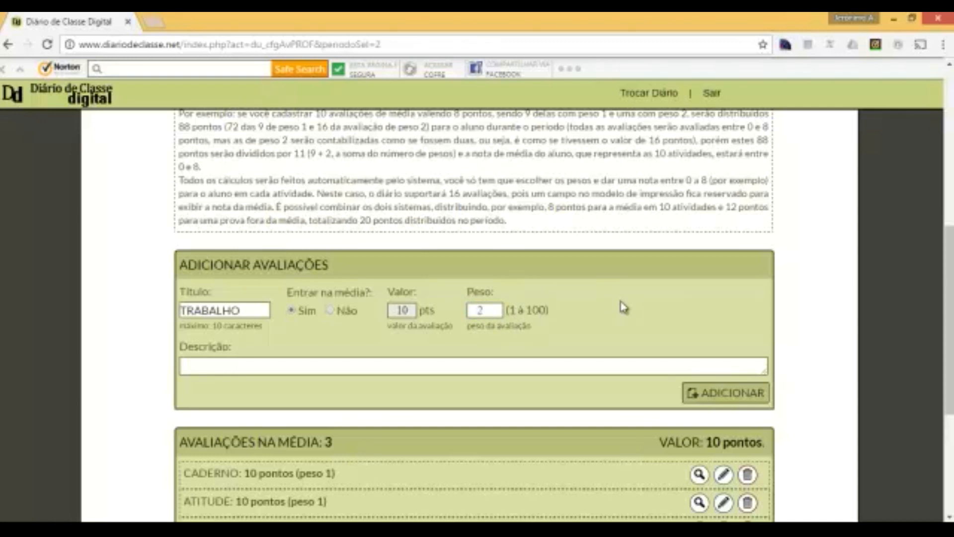
left_click(742, 395)
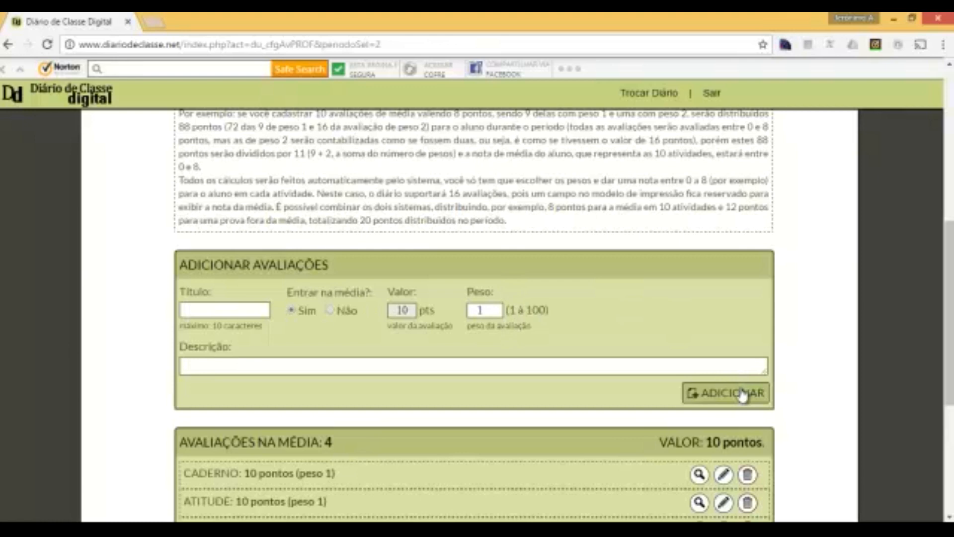
scroll(616, 350, "down", 5)
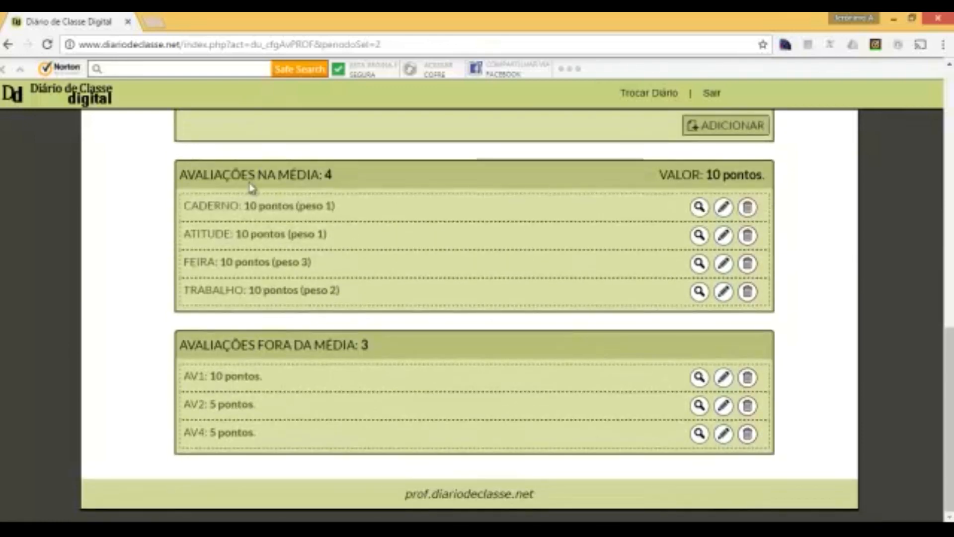
scroll(338, 261, "up", 7)
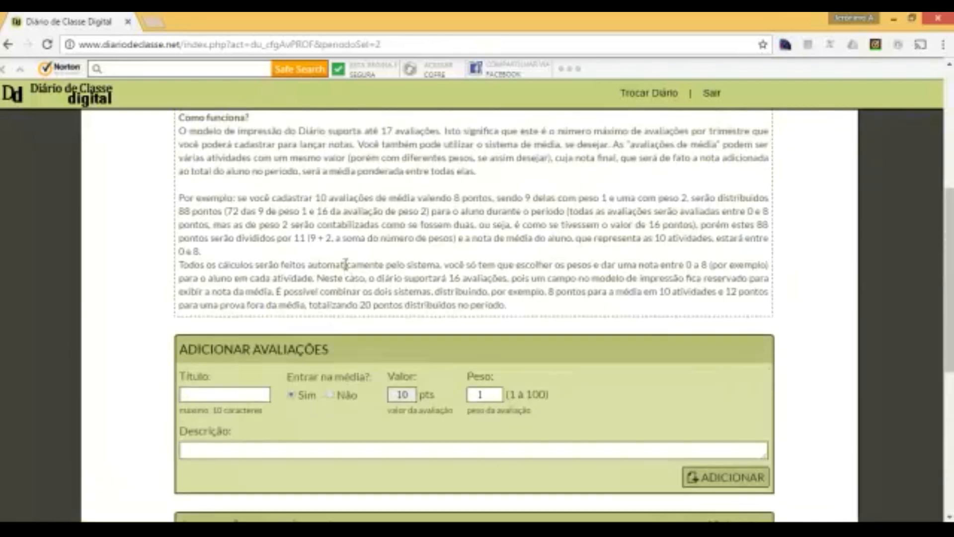
scroll(346, 263, "up", 6)
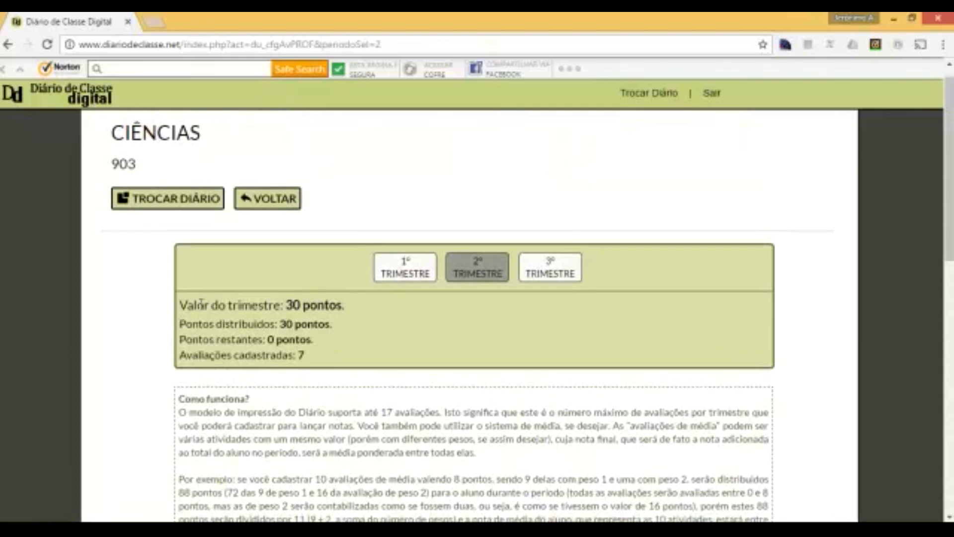
left_click_drag(187, 300, 346, 302)
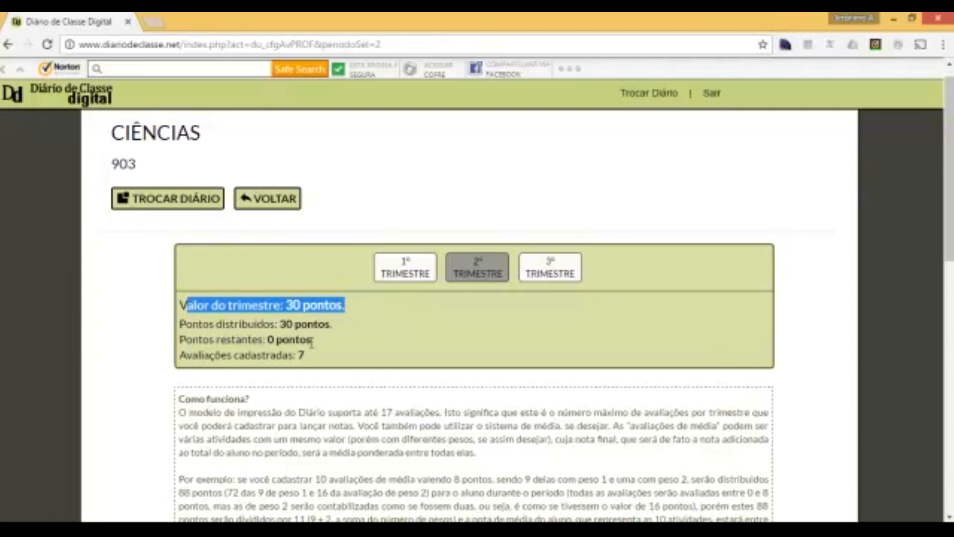
scroll(233, 341, "down", 10)
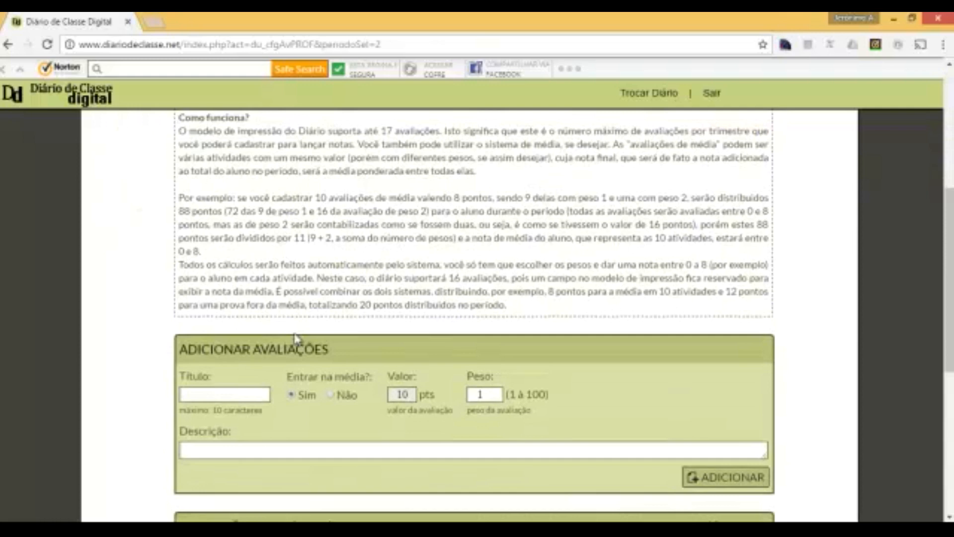
scroll(296, 338, "down", 3)
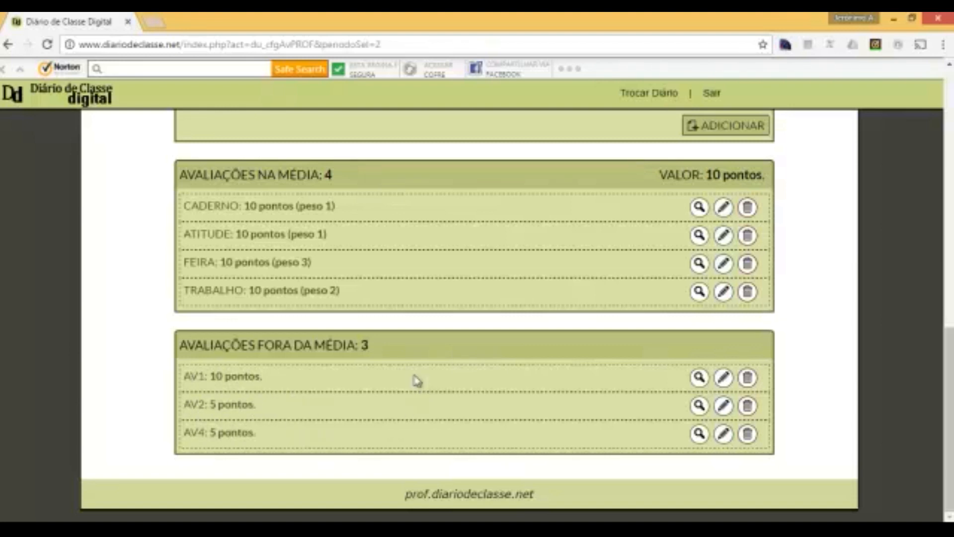
scroll(405, 379, "up", 3)
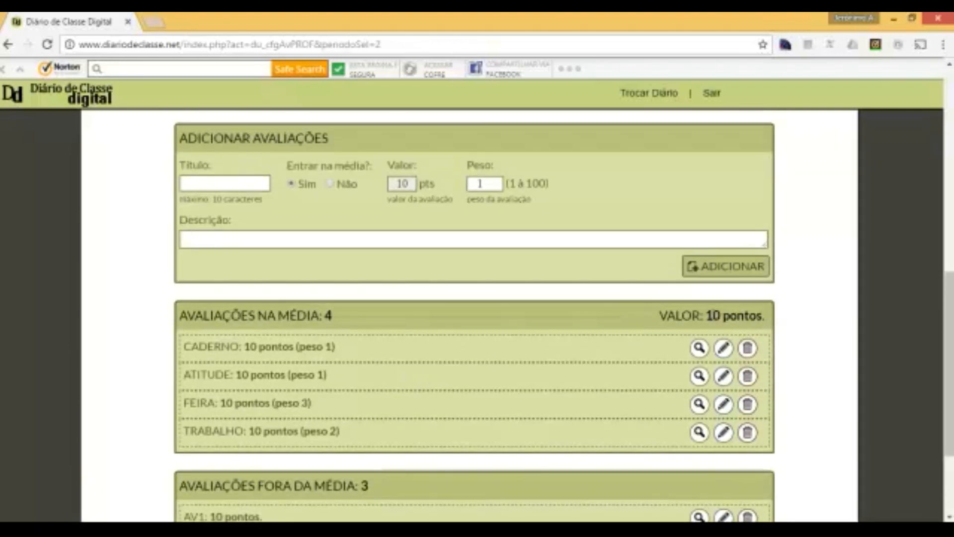
left_click_drag(760, 313, 661, 328)
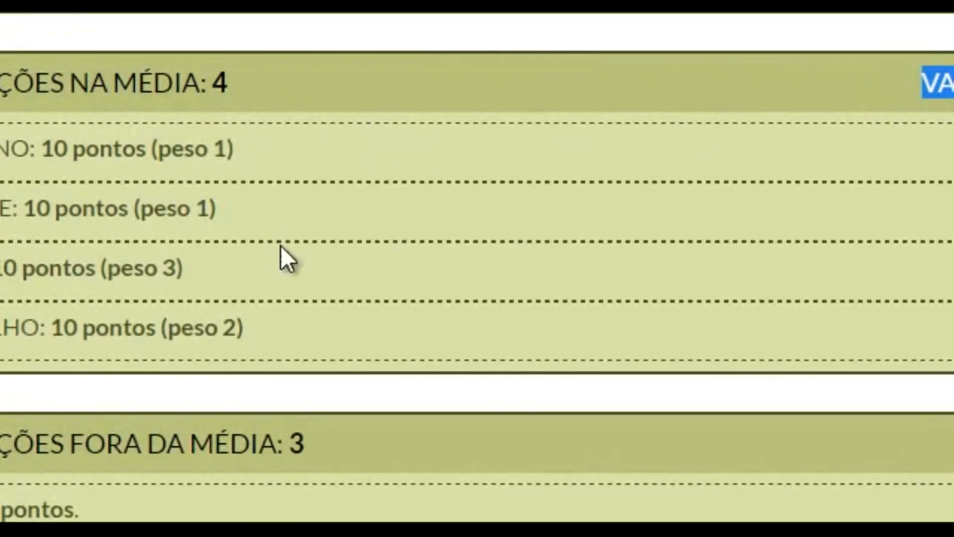
left_click_drag(194, 271, 109, 269)
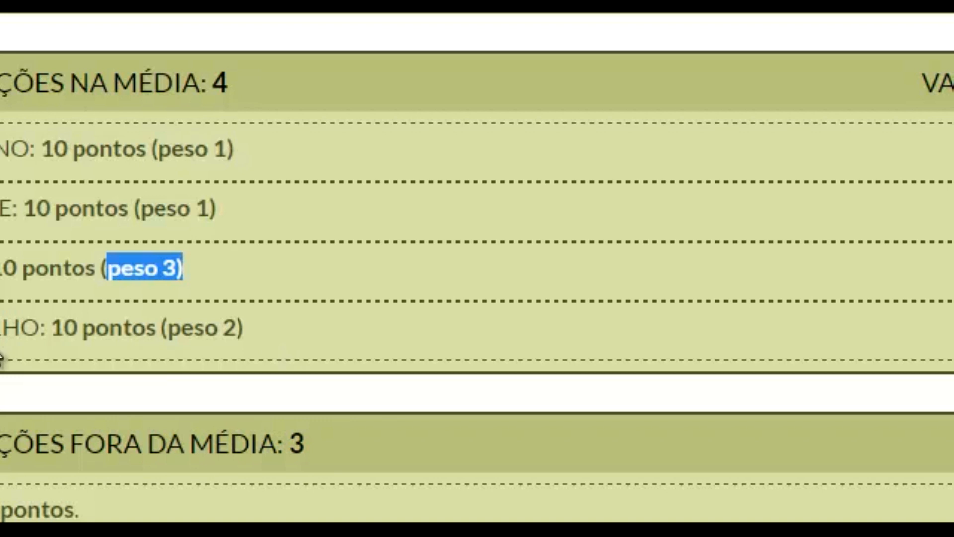
left_click_drag(156, 328, 244, 328)
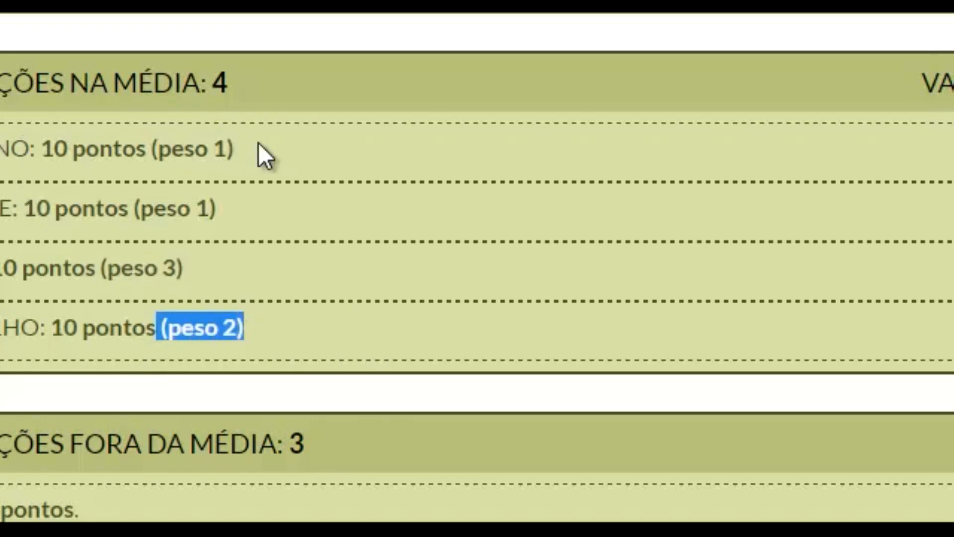
left_click_drag(219, 206, 201, 207)
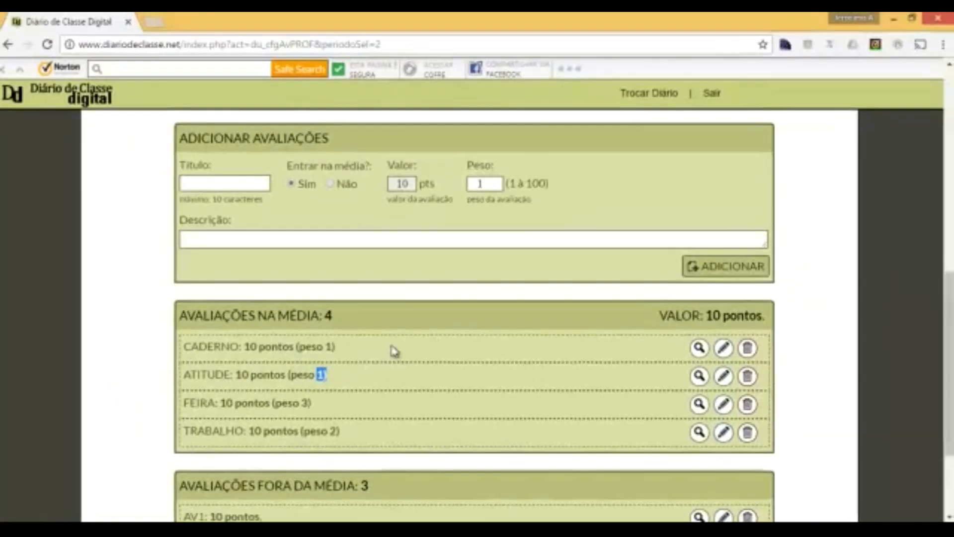
scroll(382, 307, "down", 3)
scroll(383, 312, "up", 5)
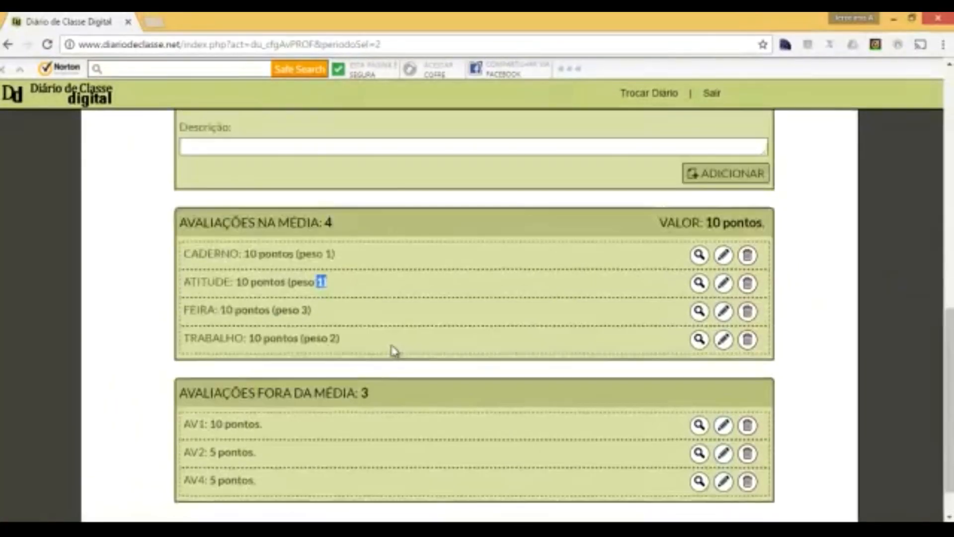
scroll(674, 267, "up", 5)
scroll(666, 266, "up", 2)
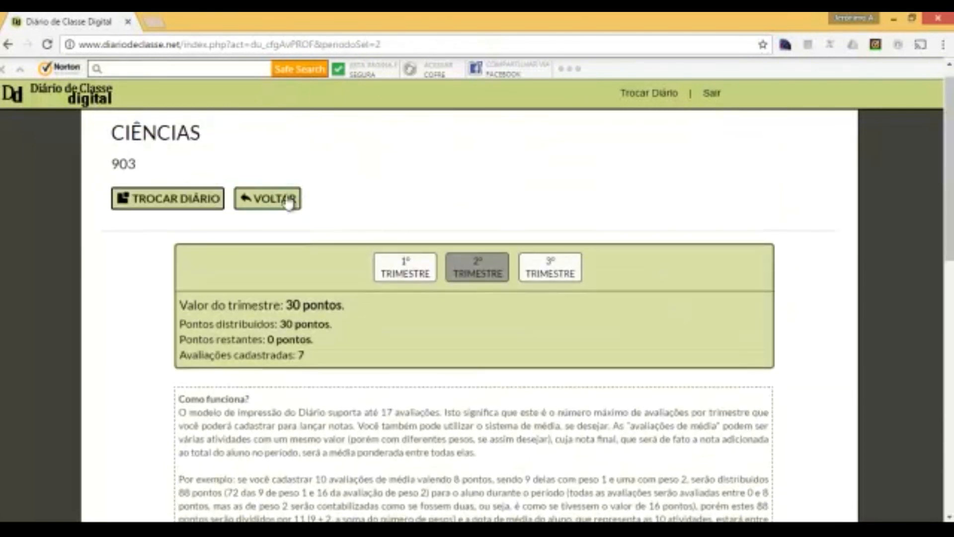
- Return to the main menu and open Lançar Notas for Ciências 903
left_click(288, 200)
scroll(304, 217, "down", 2)
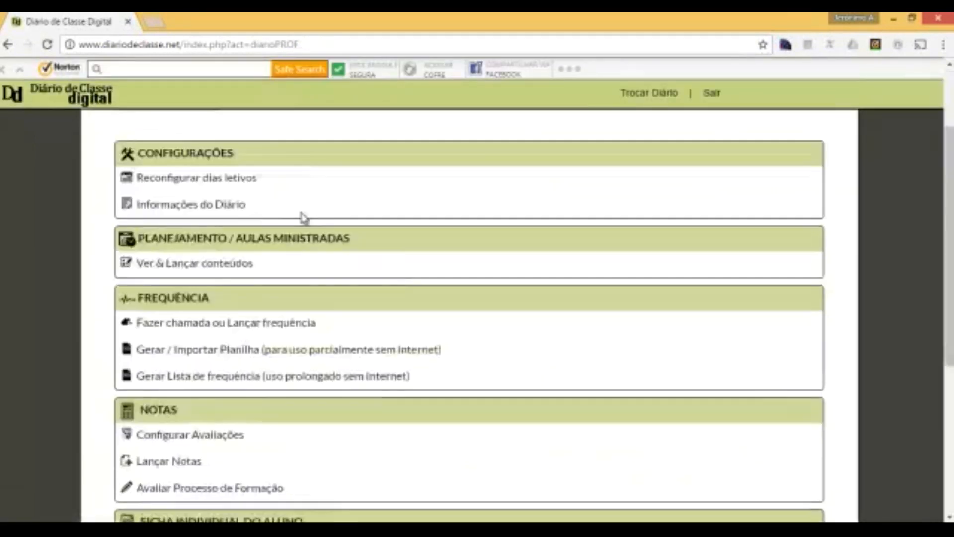
scroll(305, 217, "down", 3)
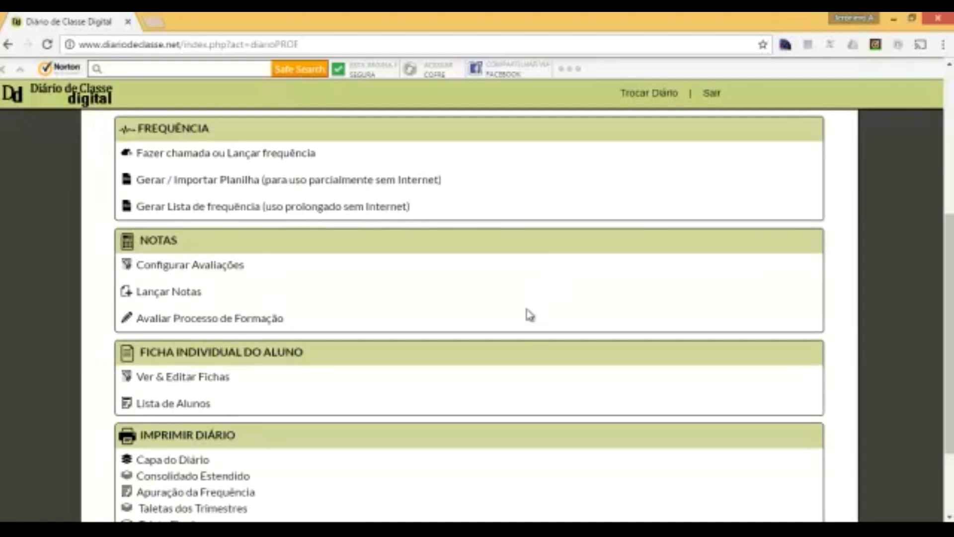
scroll(519, 312, "down", 2)
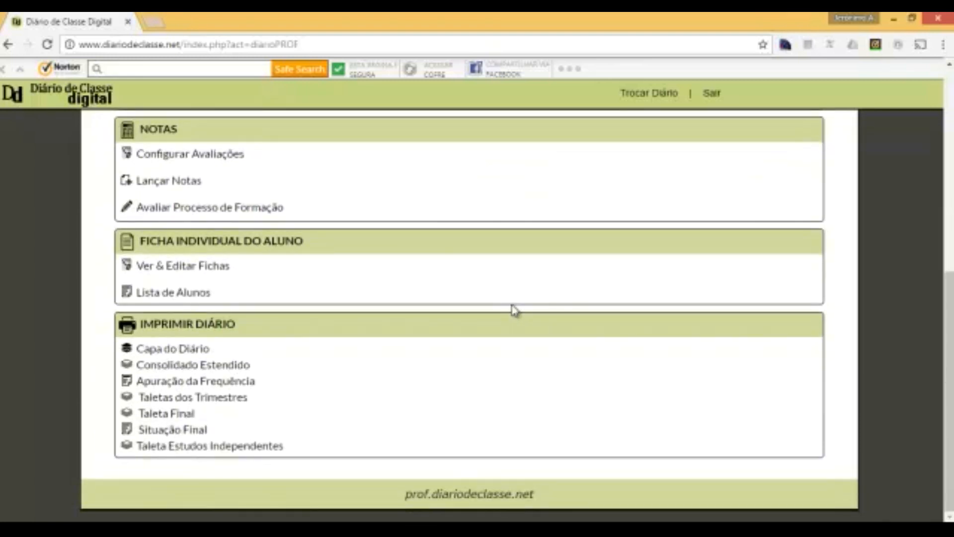
scroll(514, 307, "up", 3)
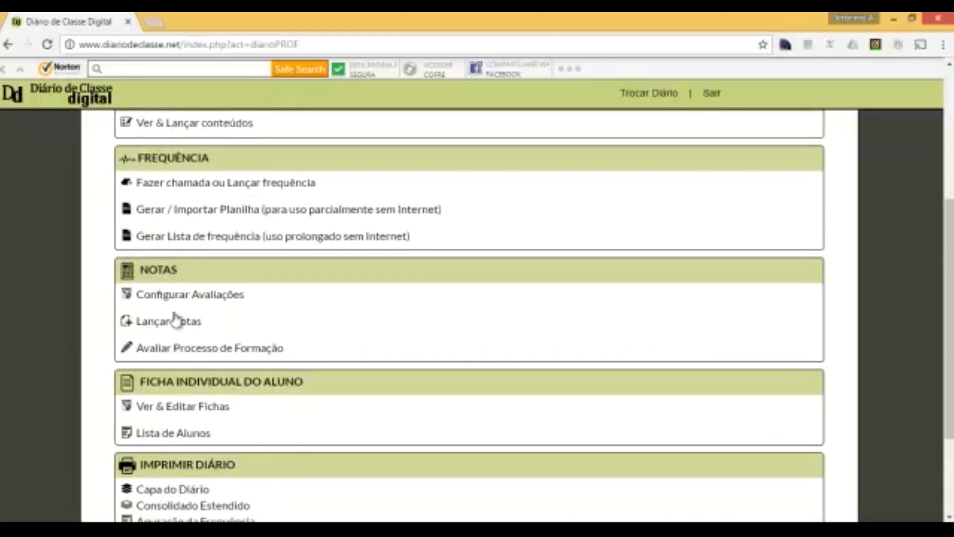
left_click(166, 326)
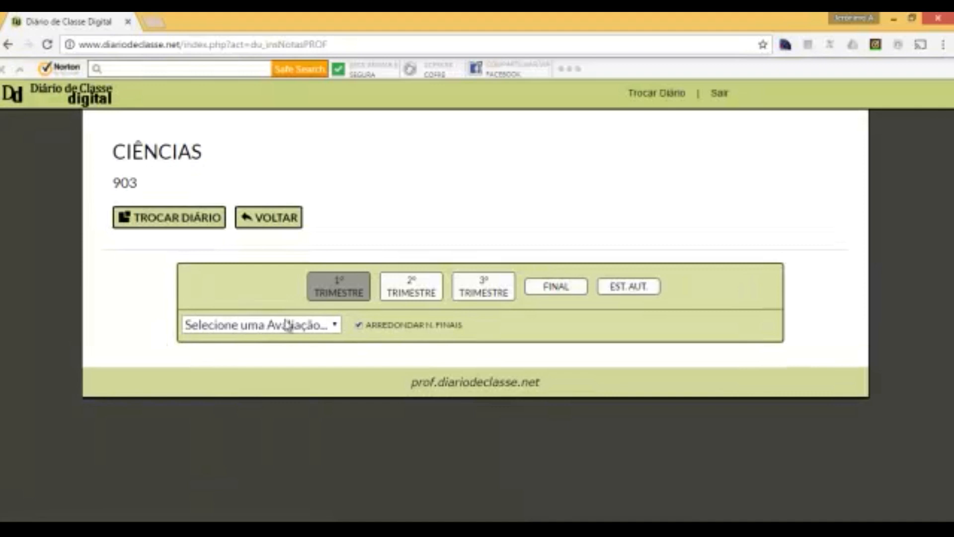
- Switch grade entry to the 2º trimestre and list its assessments, CADERNO through AV4
left_click(333, 325)
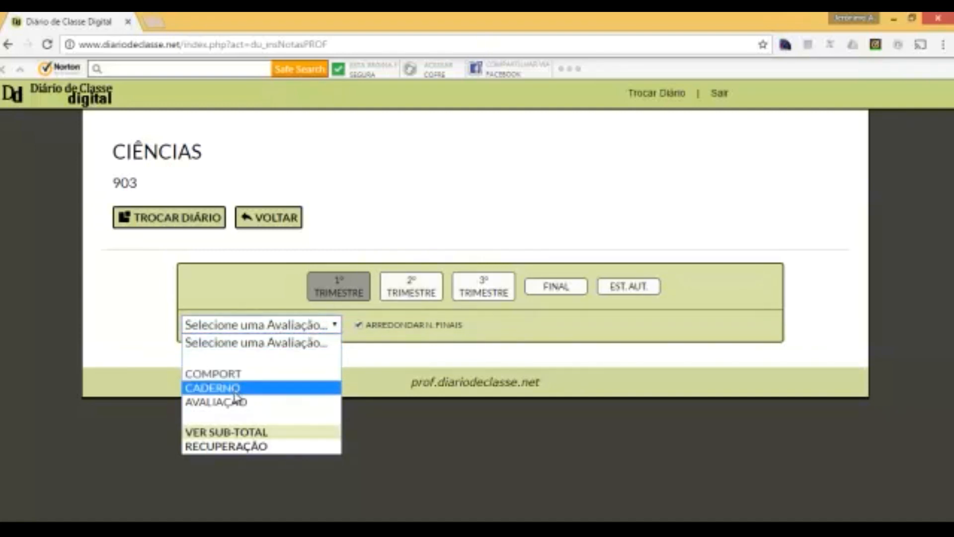
left_click(412, 288)
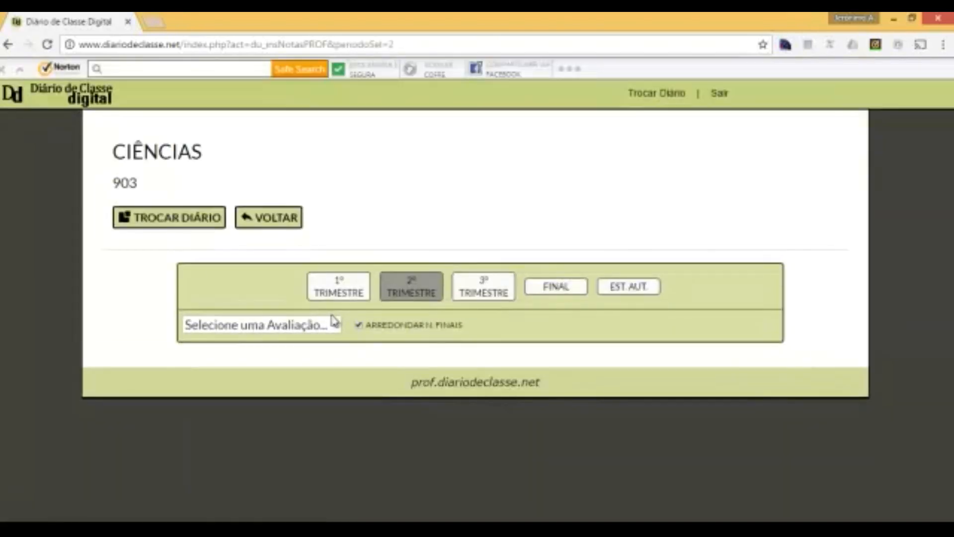
left_click(337, 325)
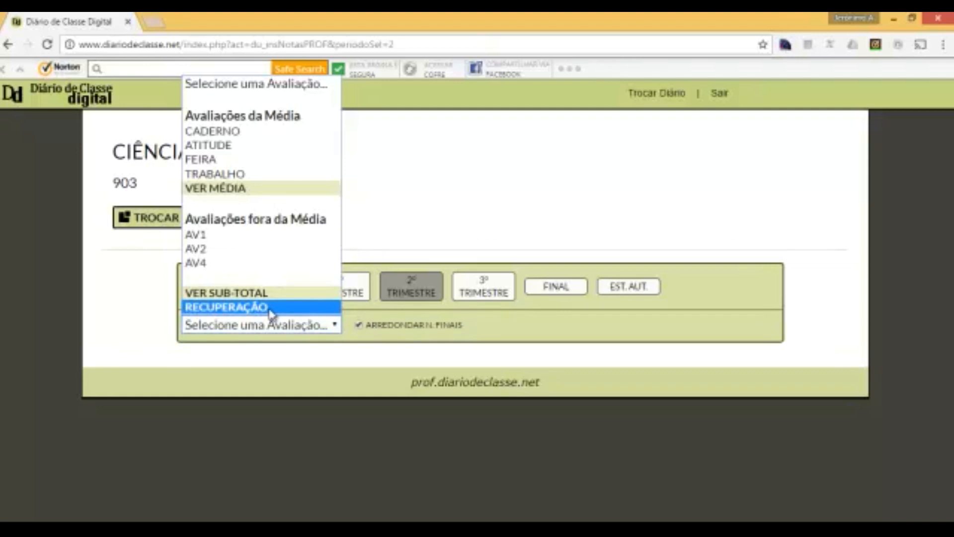
- Select CADERNO and enter grades 10, 5, 2 and 1 for students 01–04
left_click(231, 132)
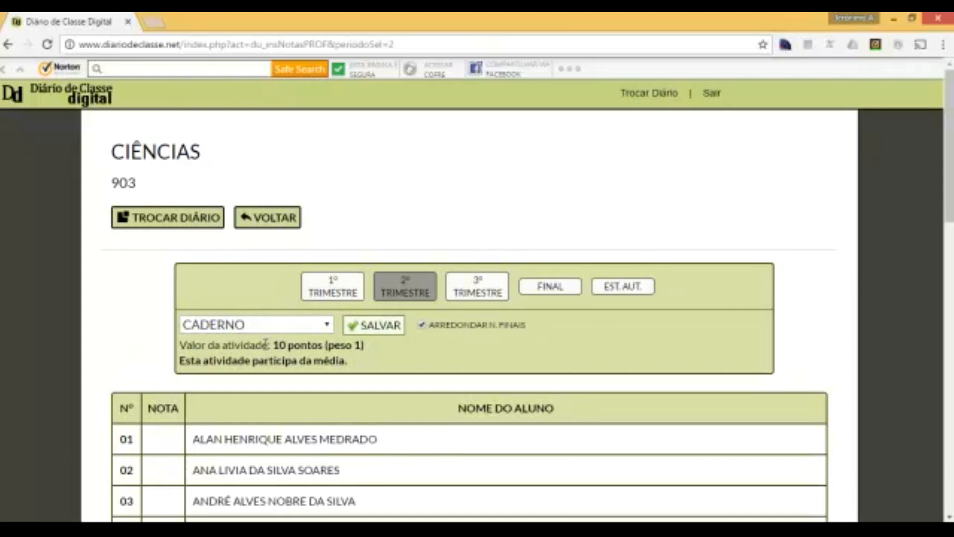
scroll(497, 340, "down", 3)
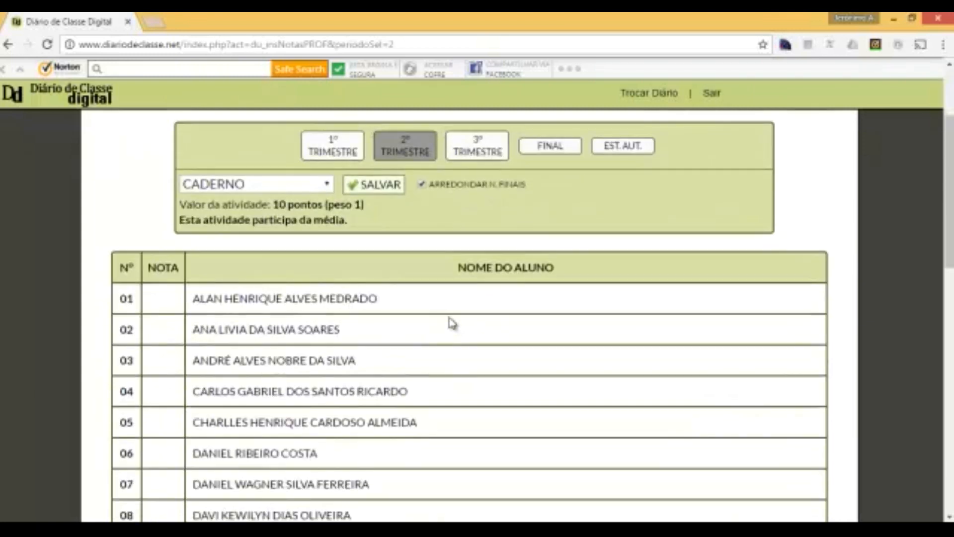
scroll(433, 322, "up", 3)
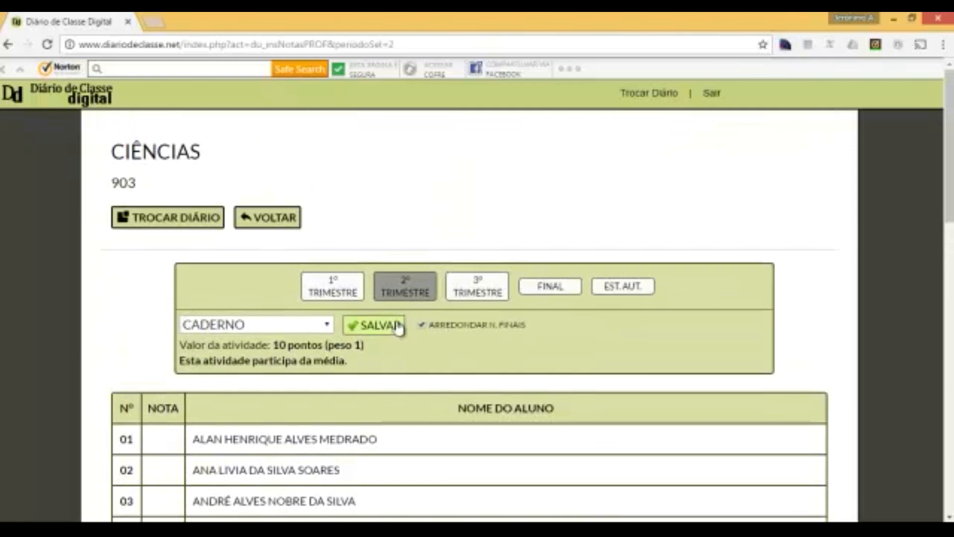
scroll(412, 321, "down", 5)
scroll(378, 318, "up", 3)
left_click(163, 366)
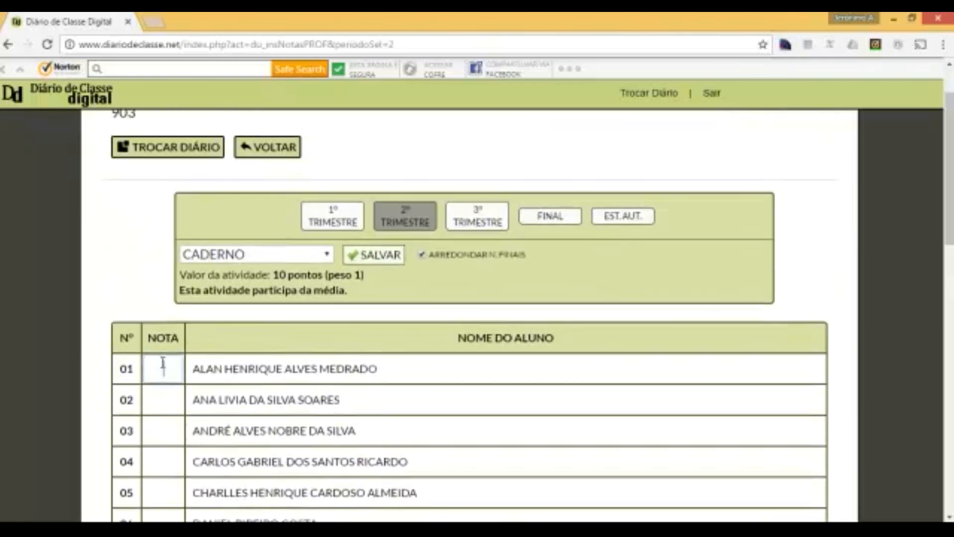
type("10")
left_click(167, 399)
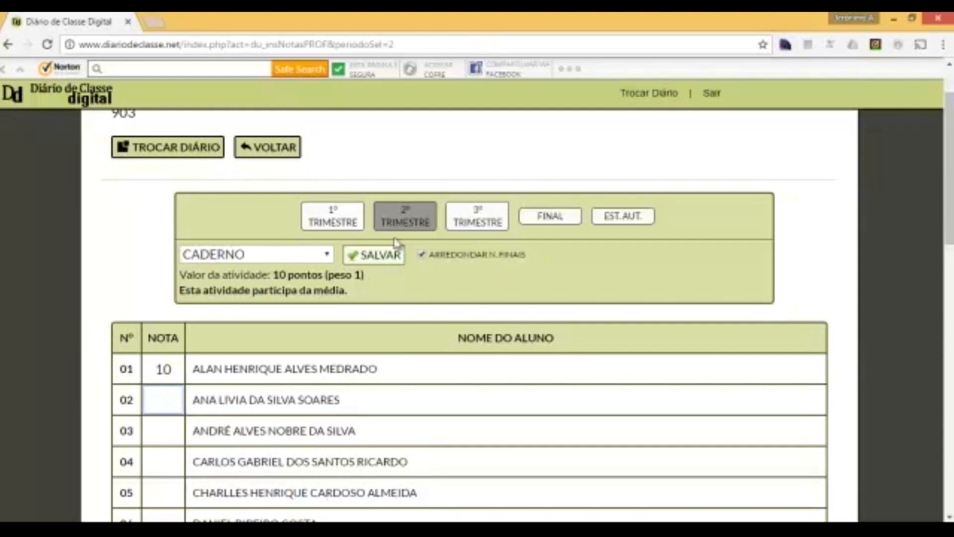
type("5")
left_click(177, 429)
type("2")
left_click(175, 454)
type("1")
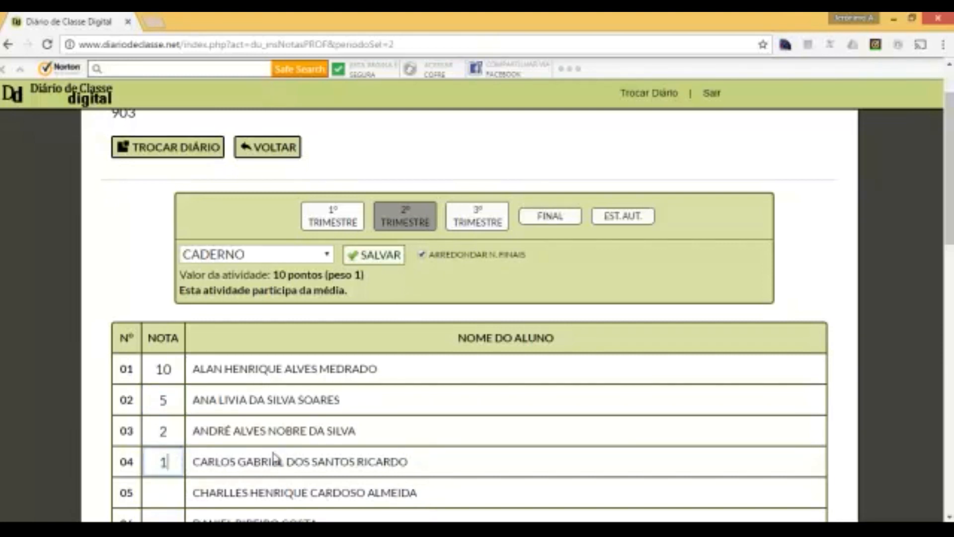
- Save the CADERNO grades and switch to the ATITUDE assessment
scroll(260, 420, "down", 10)
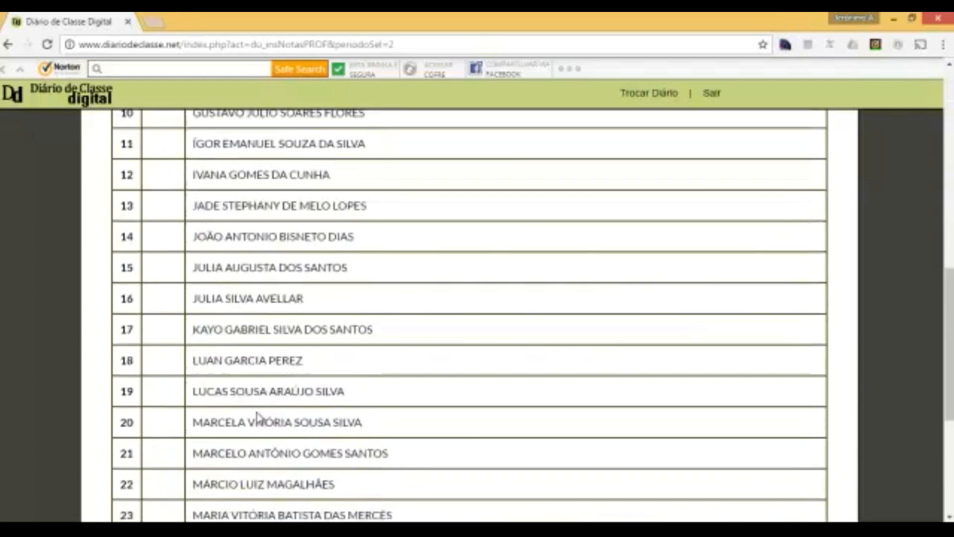
scroll(257, 415, "up", 10)
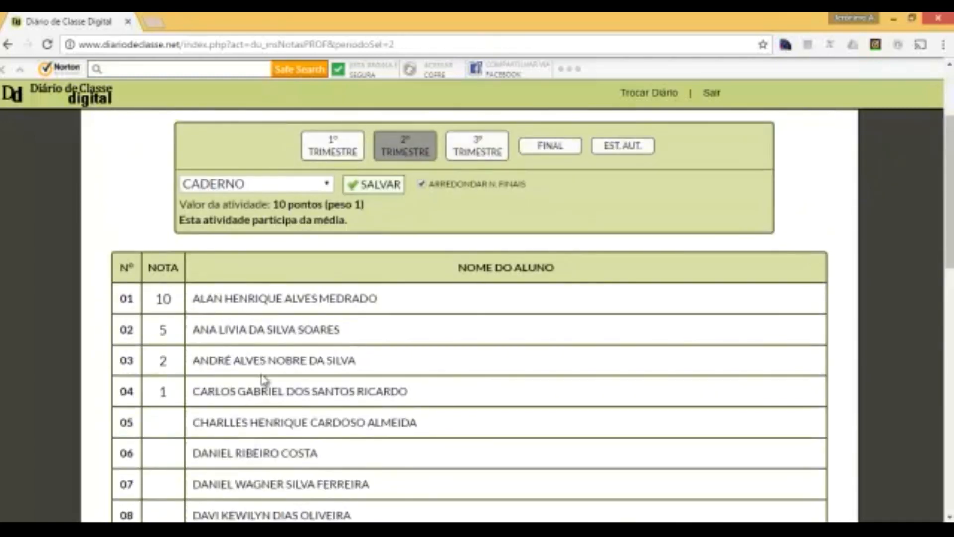
left_click(359, 185)
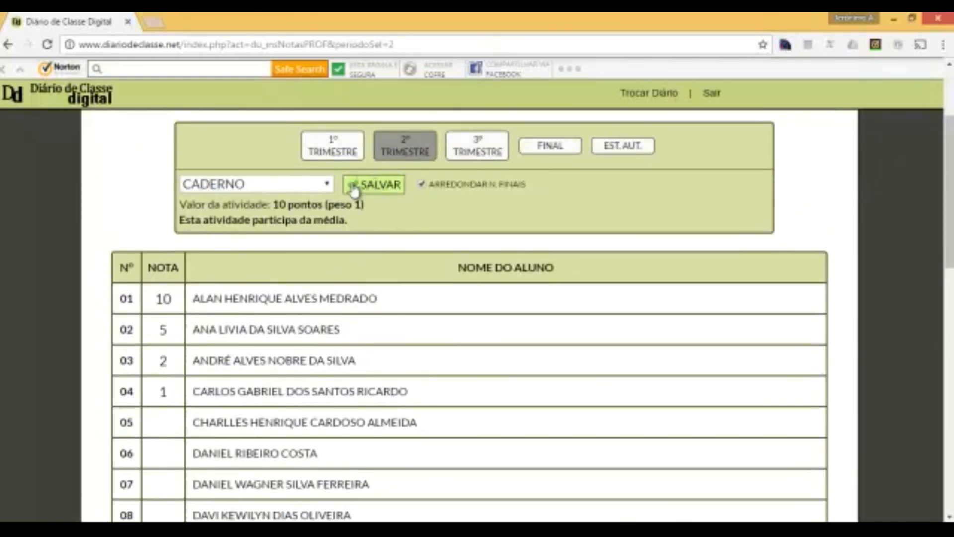
left_click(377, 190)
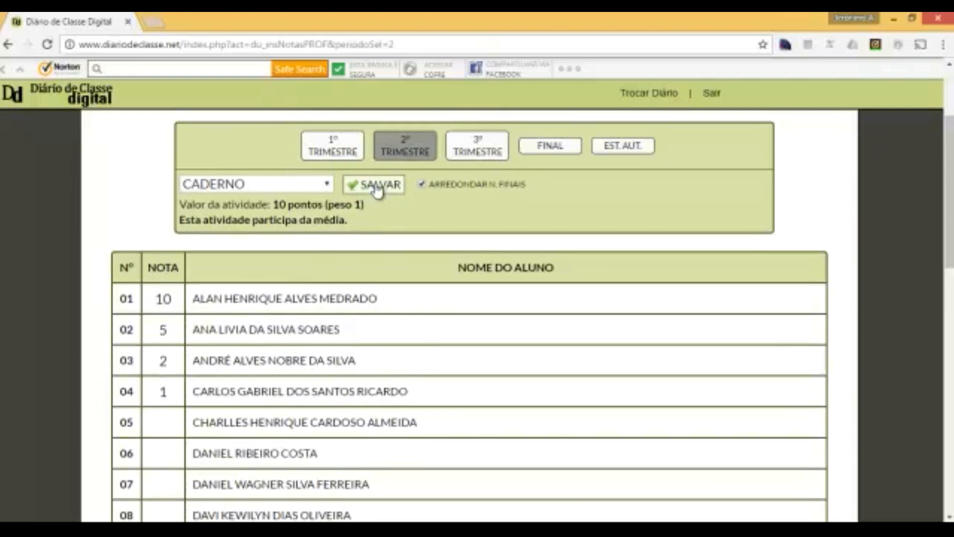
left_click(378, 190)
left_click(328, 186)
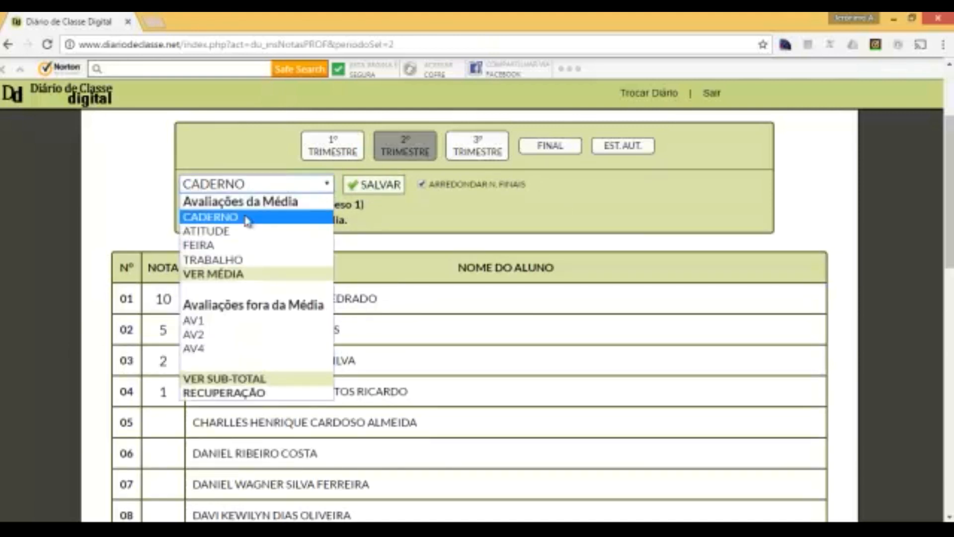
left_click(228, 231)
- Enter ATITUDE grades 10, 8, 6 and 5 for students 01–04 and save them
left_click(164, 298)
type("10")
key("Tab")
type("8")
key("Tab")
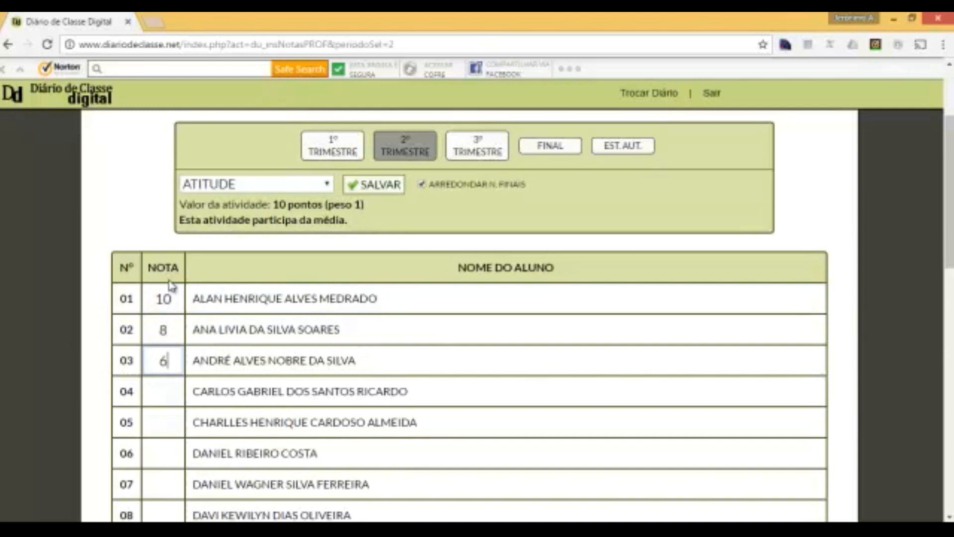
key("Tab")
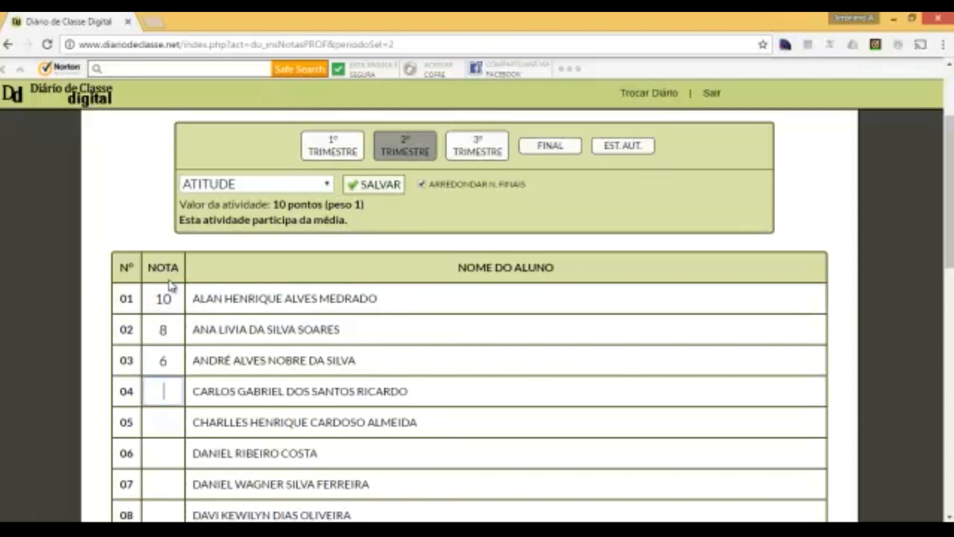
type("5")
key("Tab")
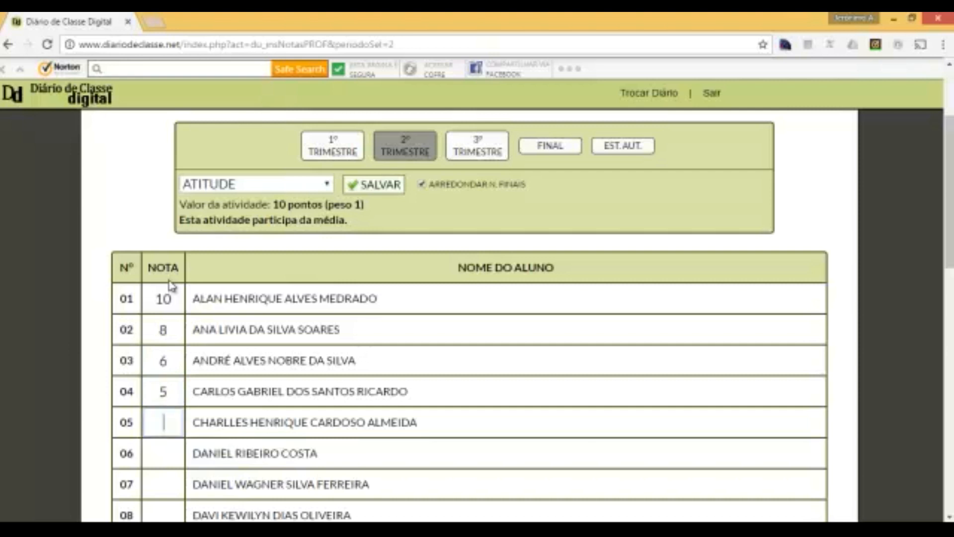
left_click(392, 185)
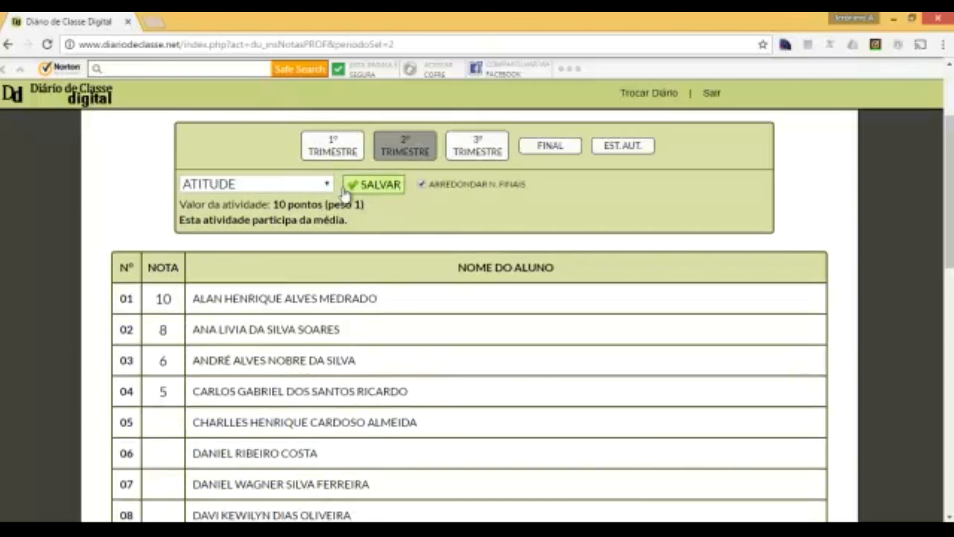
left_click(326, 184)
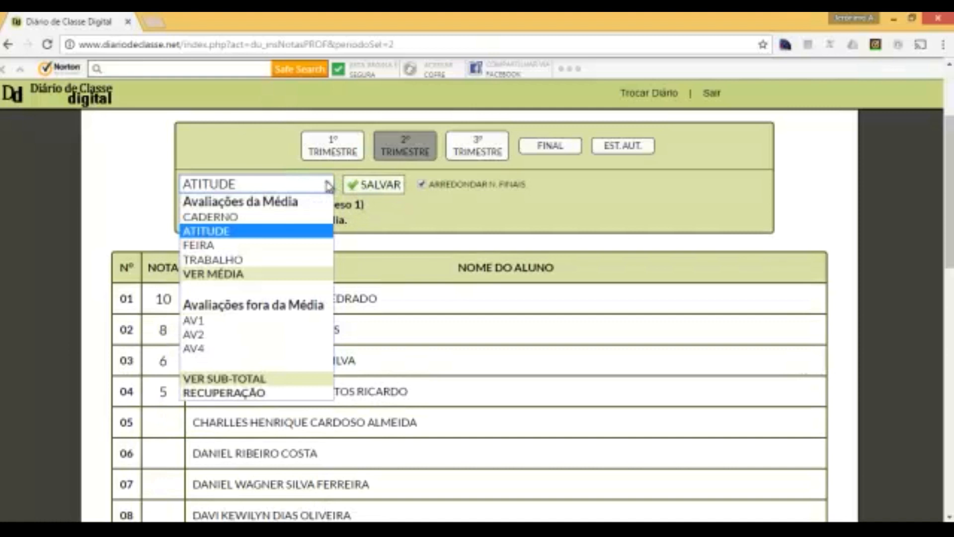
- Select FEIRA, enter grades 10, 6, 8 and 4 for students 01–04, and save
left_click(214, 245)
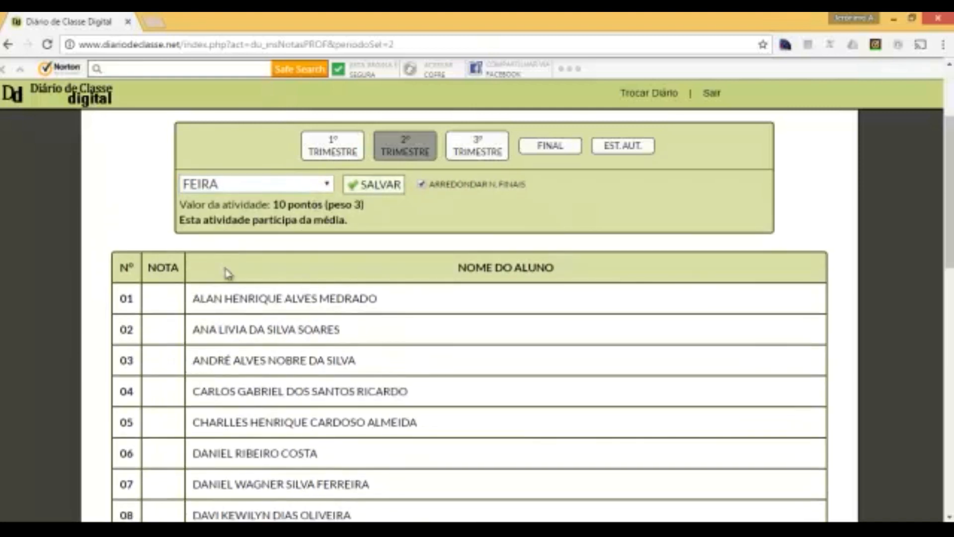
left_click(171, 290)
type("10")
key("Tab")
type("6")
key("Tab")
type("8")
key("Tab")
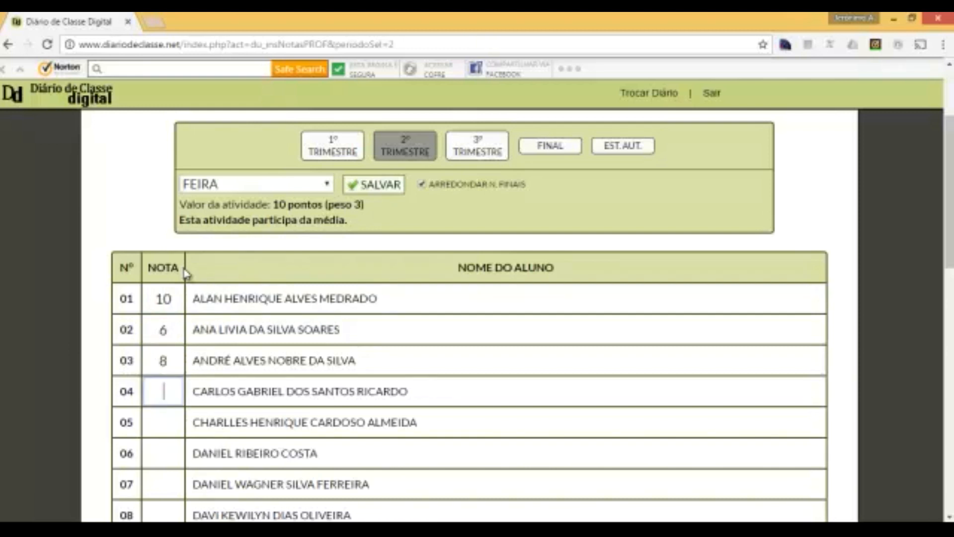
type("4")
key("Tab")
left_click(376, 186)
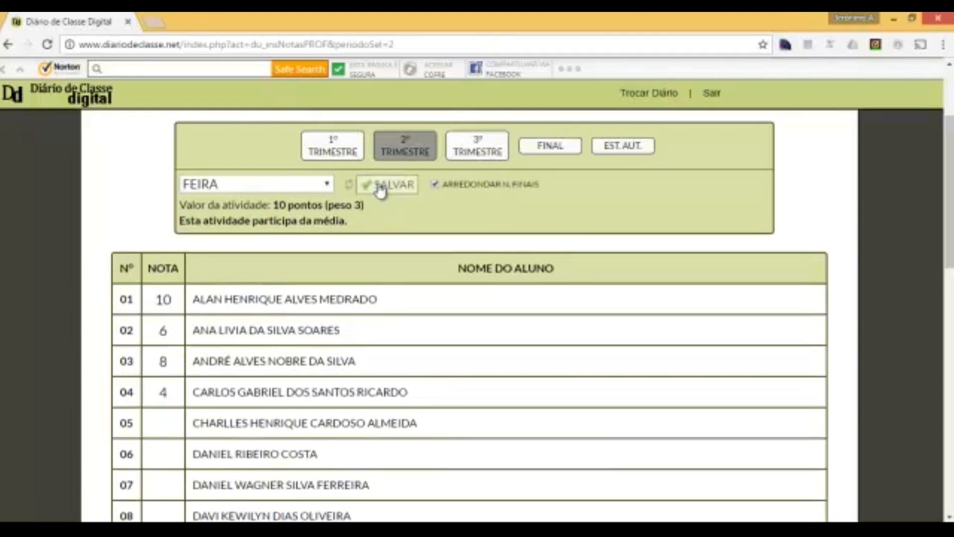
left_click(328, 184)
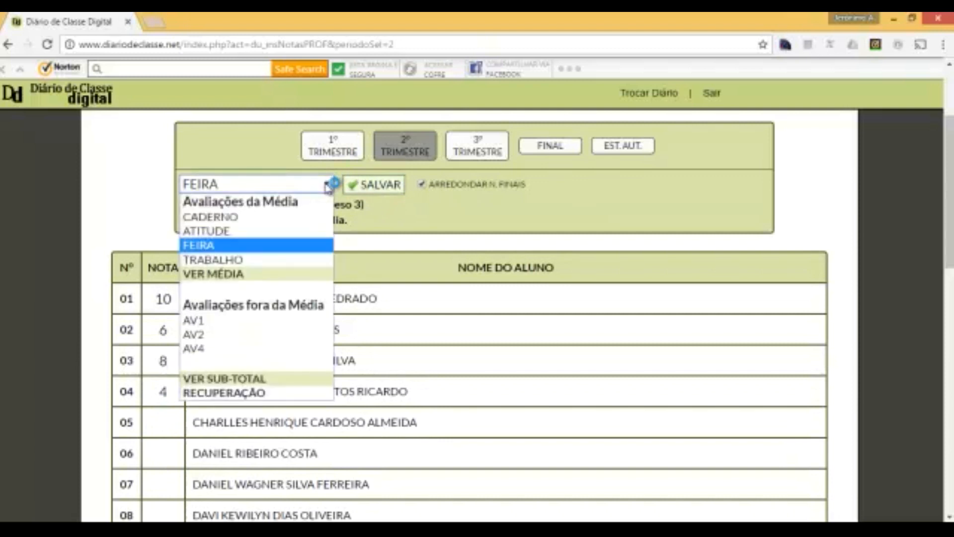
- Select TRABALHO, enter grades 10, 5, 8 and 5 for students 01–04, and save
left_click(255, 259)
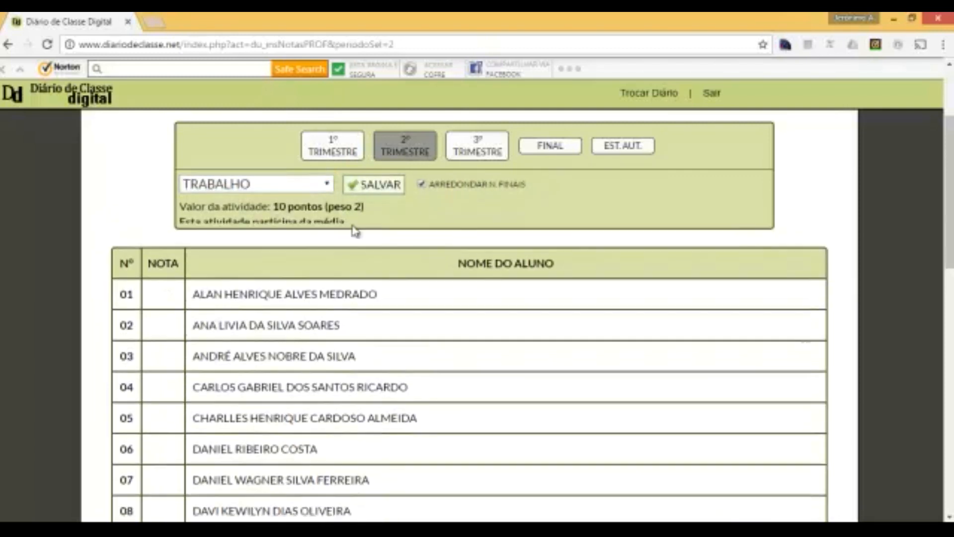
left_click(164, 298)
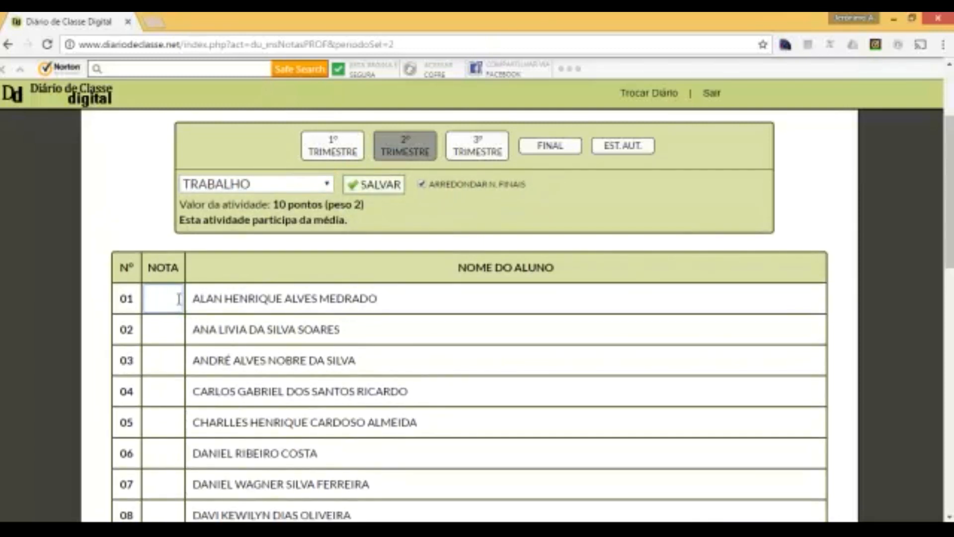
type("10")
key("Tab")
type("5")
key("Tab")
type("8")
key("Tab")
type("5")
key("Tab")
left_click(390, 187)
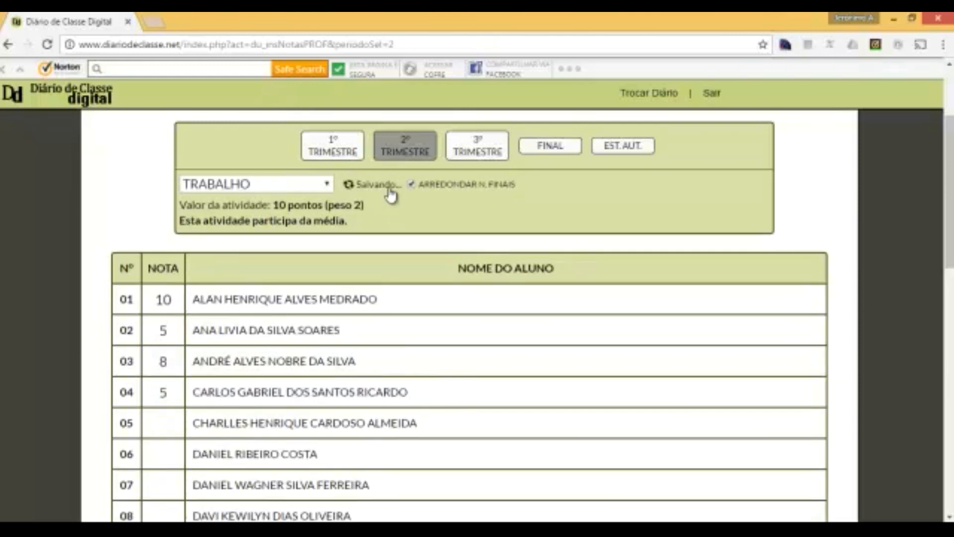
- Show the trimester sub-total, which reads 10, 6, 7 and 4
scroll(358, 219, "down", 5)
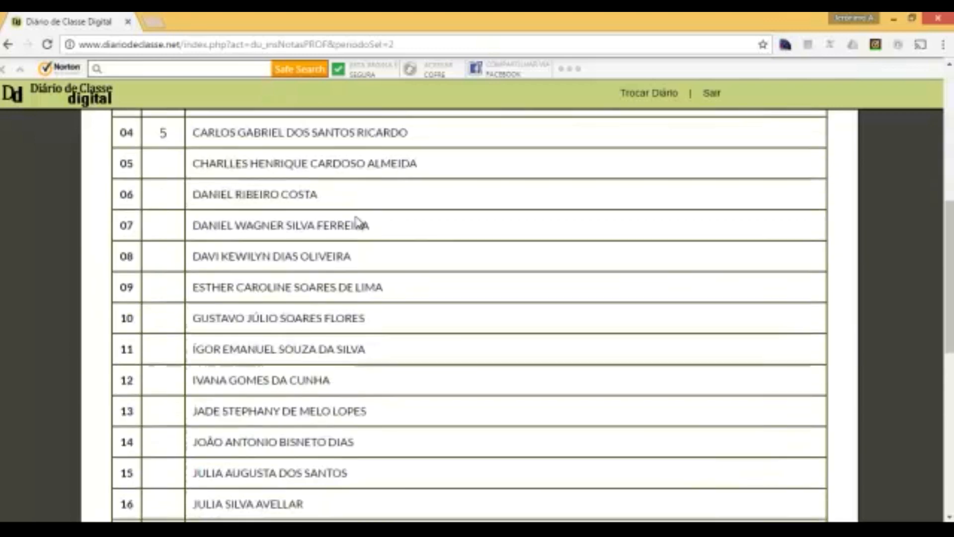
scroll(357, 221, "up", 7)
left_click(329, 255)
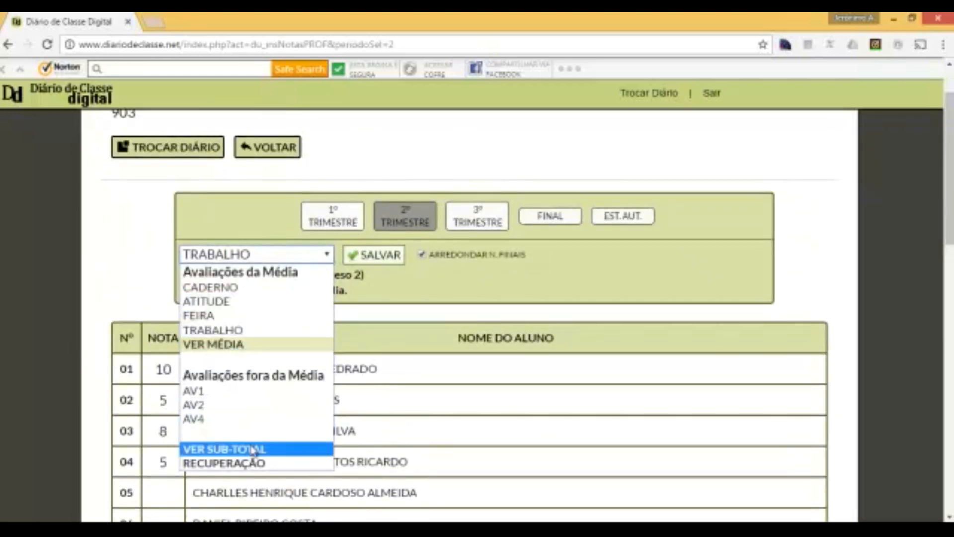
left_click(204, 450)
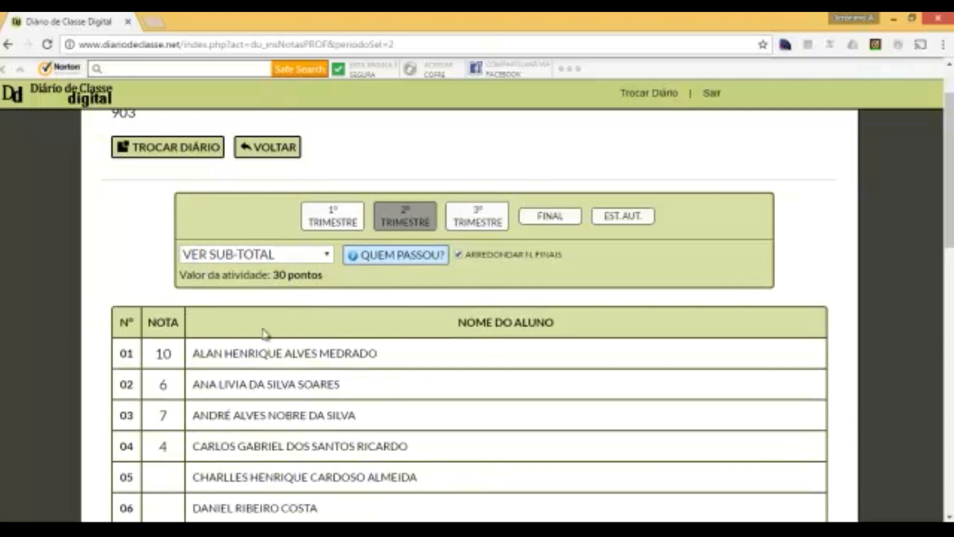
left_click(331, 255)
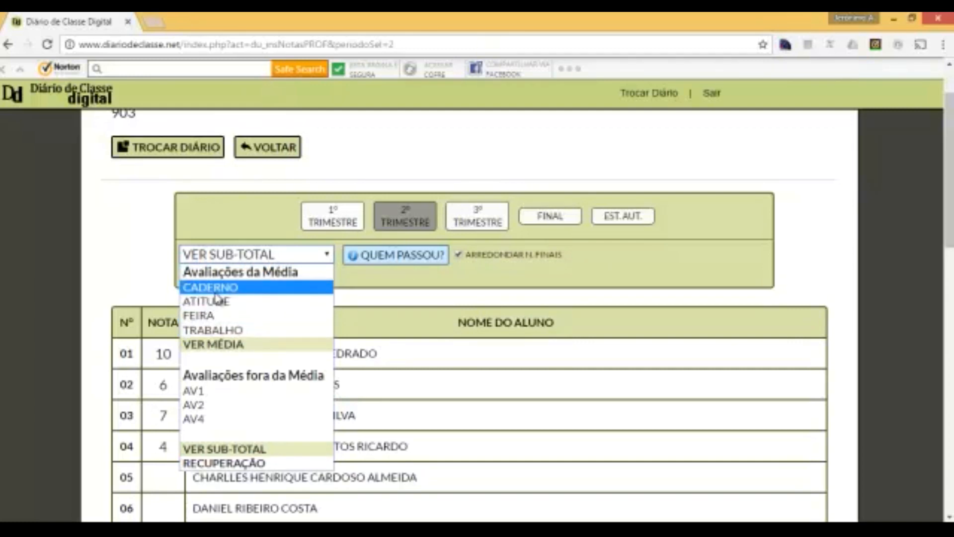
left_click(372, 283)
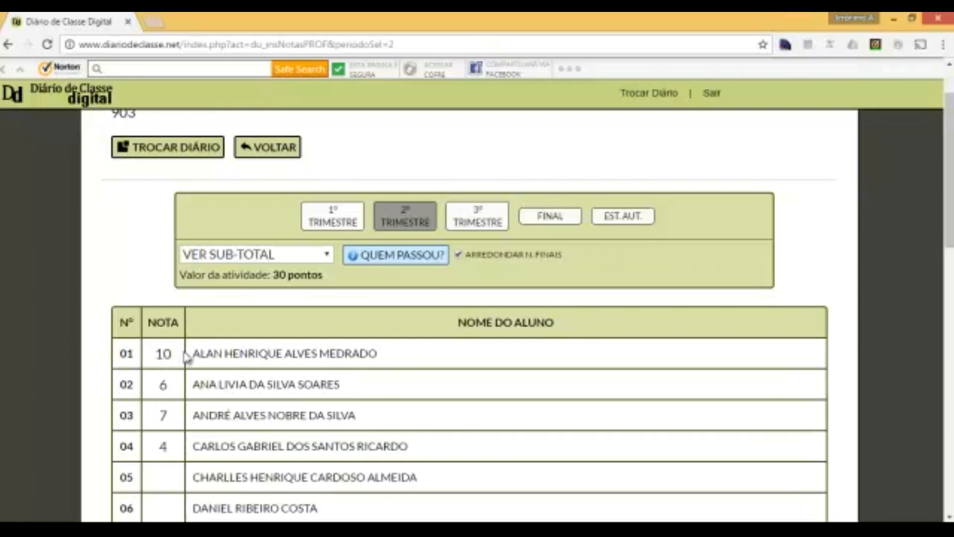
left_click(329, 257)
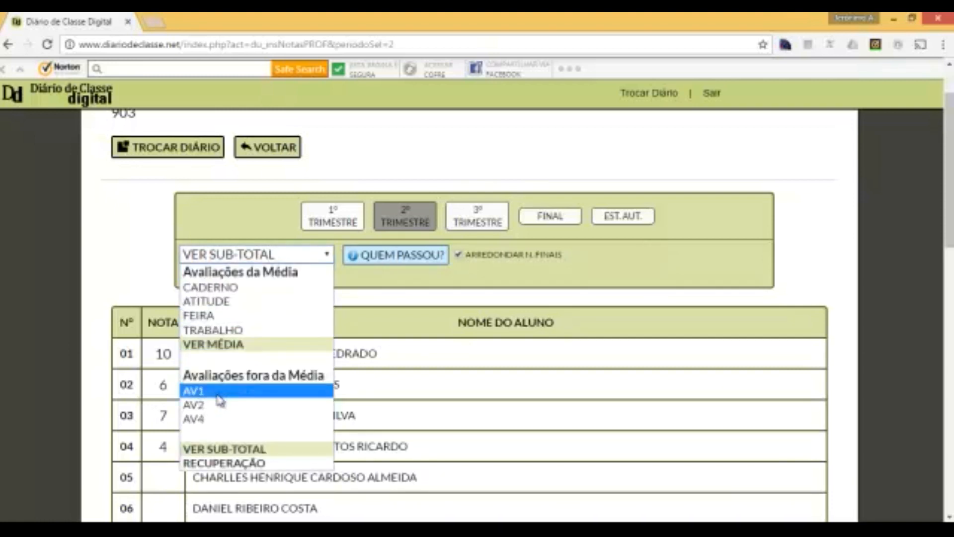
- Select AV1, enter grades 10, 8, 5 and 3 for students 01–04, and save
left_click(201, 393)
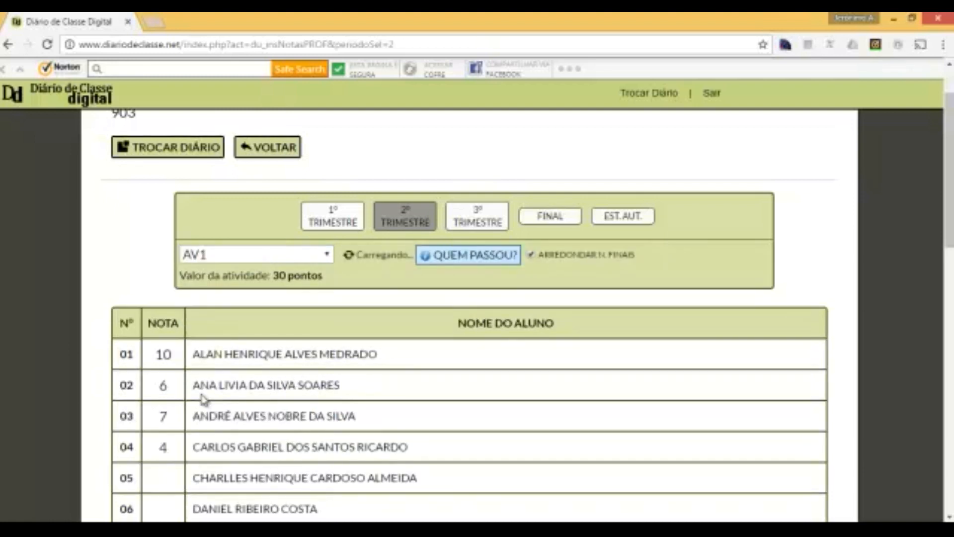
left_click(163, 366)
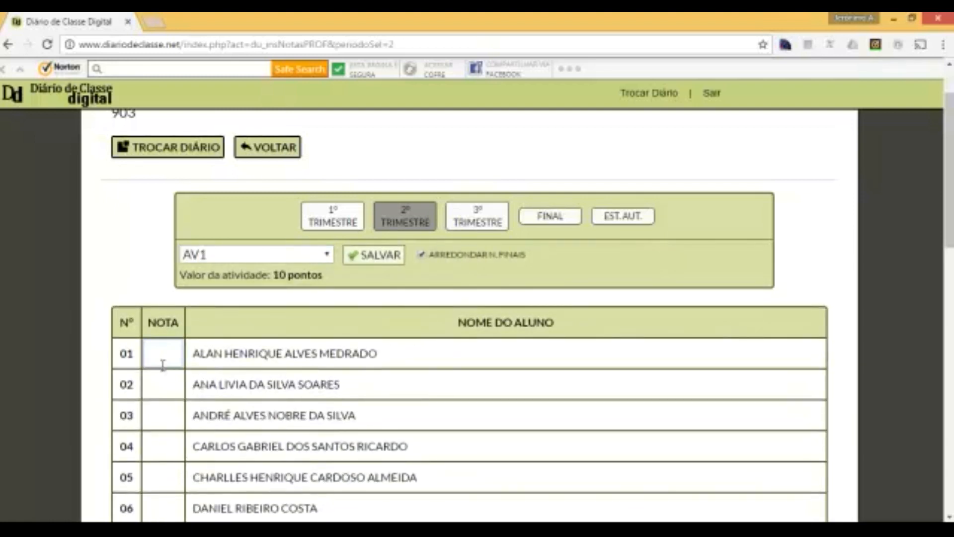
type("10")
key("Tab")
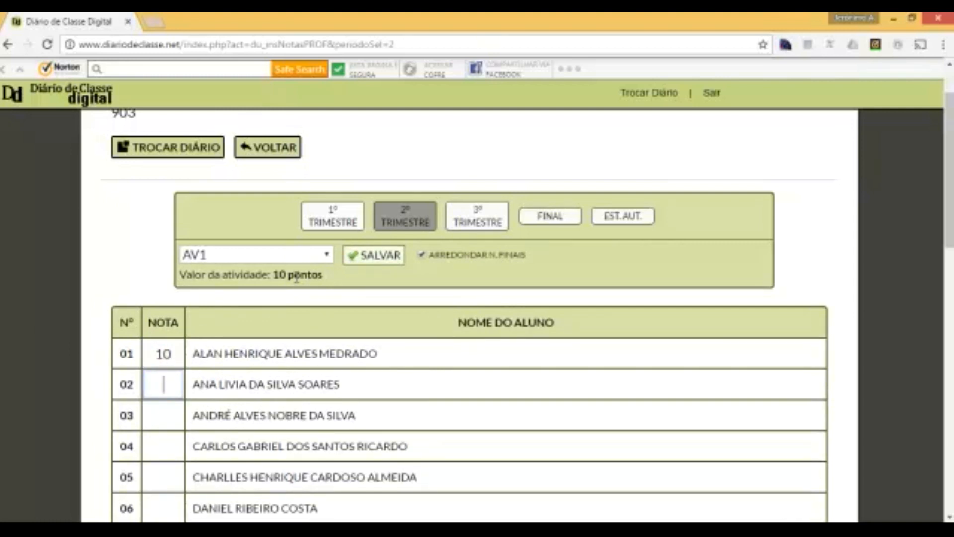
type("8")
key("Tab")
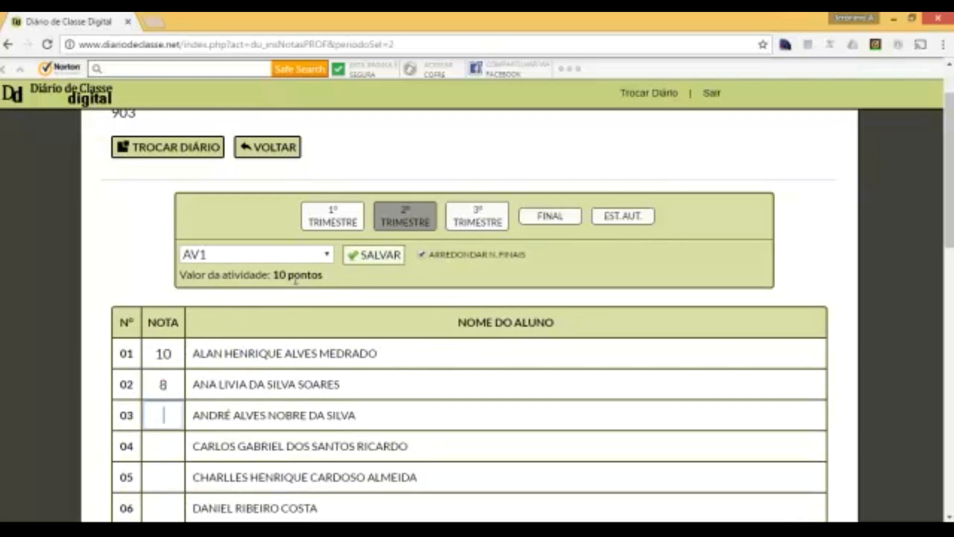
key("Tab")
type("3")
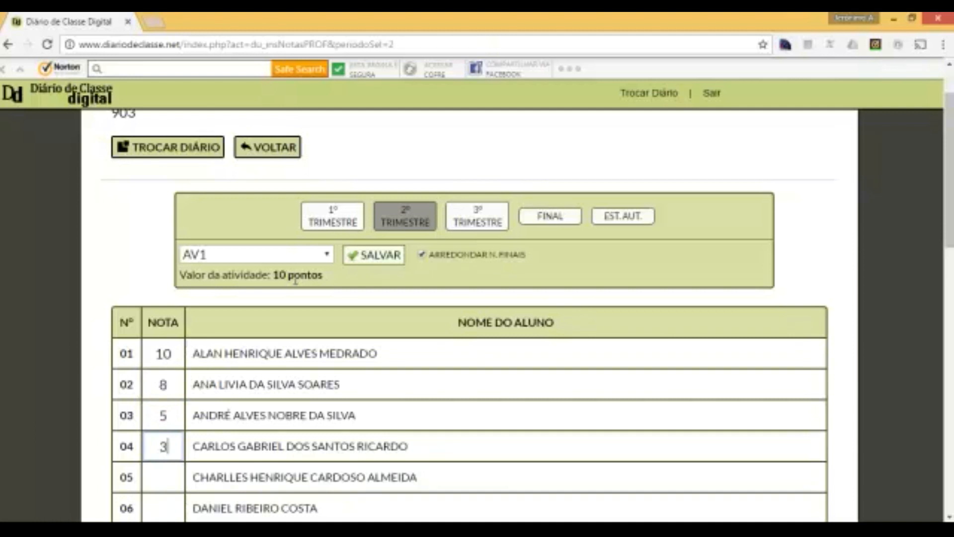
key("Tab")
left_click(381, 262)
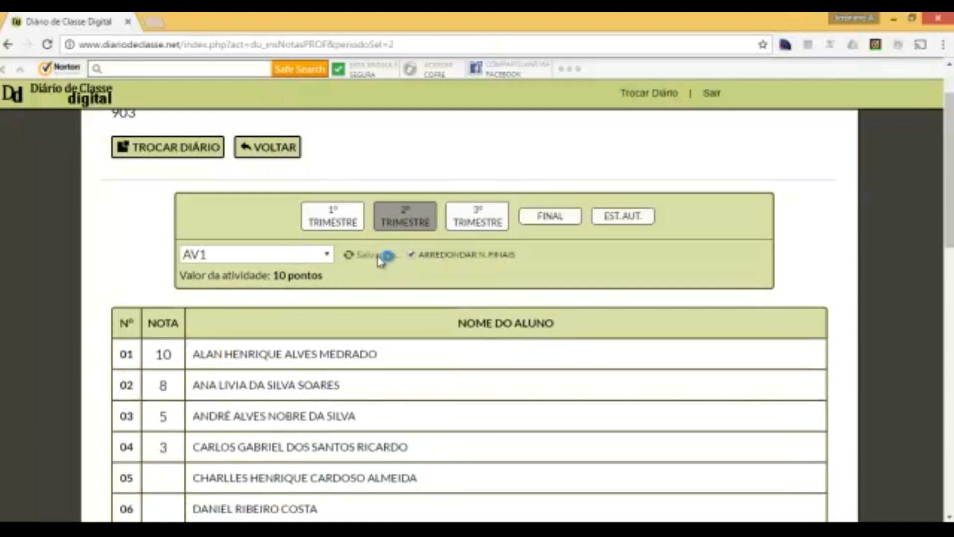
left_click(326, 255)
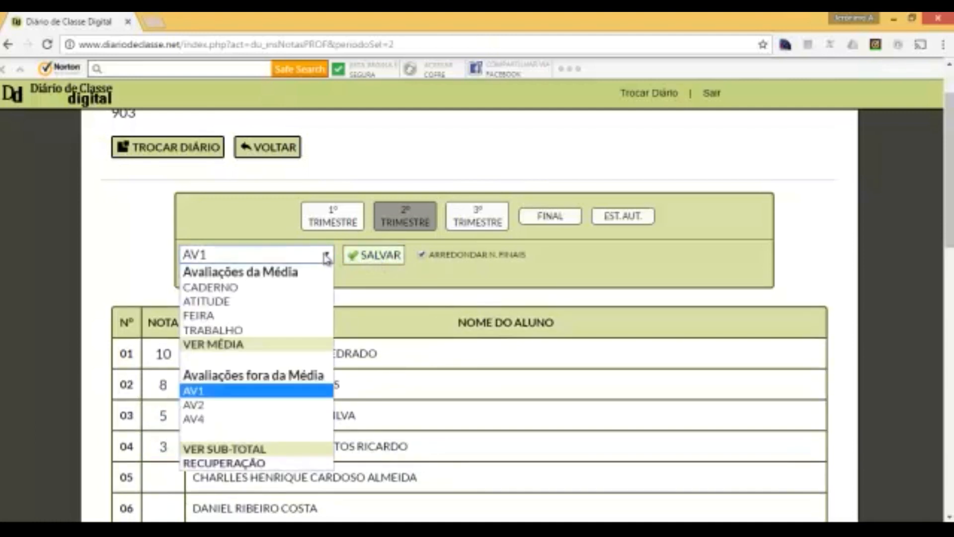
- Enter AV2 grades 6, 5, 5 and 1 for students 01–04 and save them
left_click(222, 405)
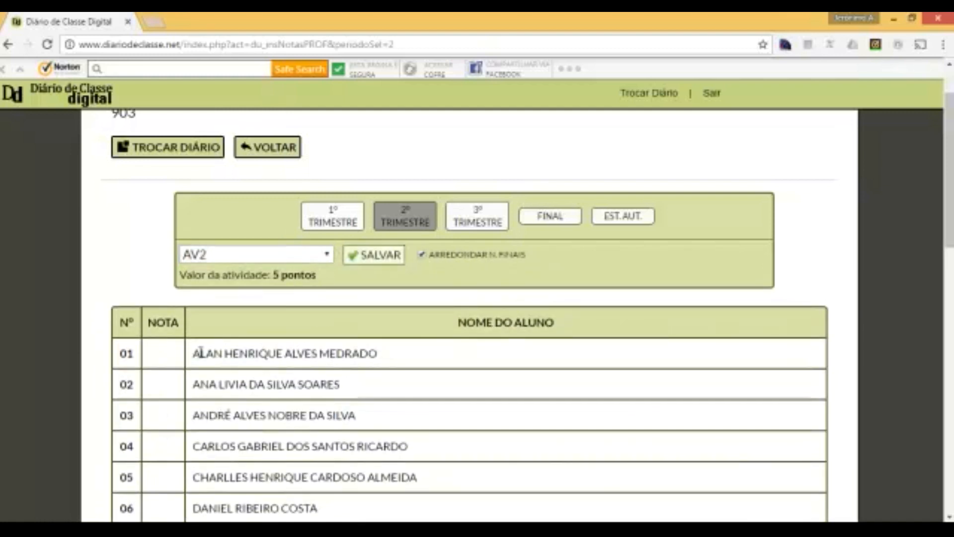
left_click(166, 356)
type("6")
key("Tab")
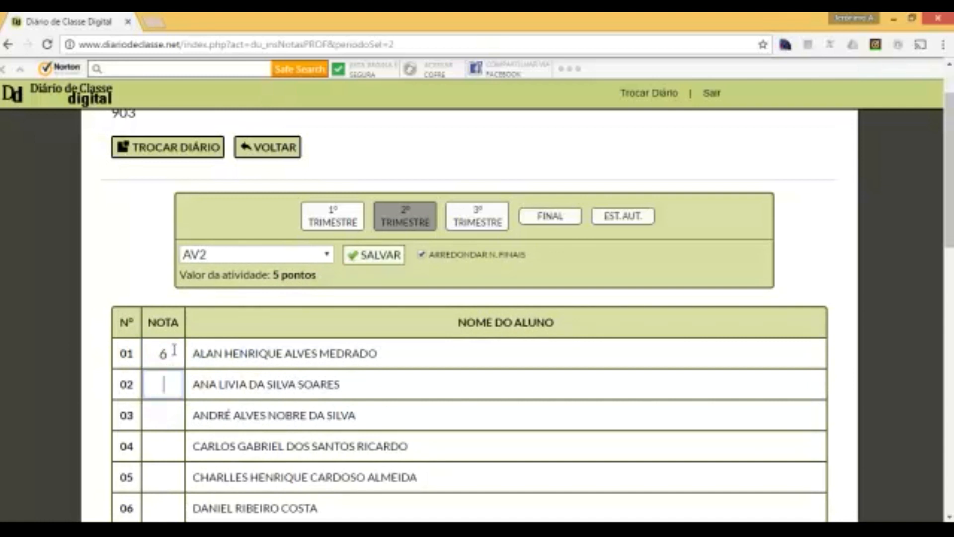
type("5")
key("Tab")
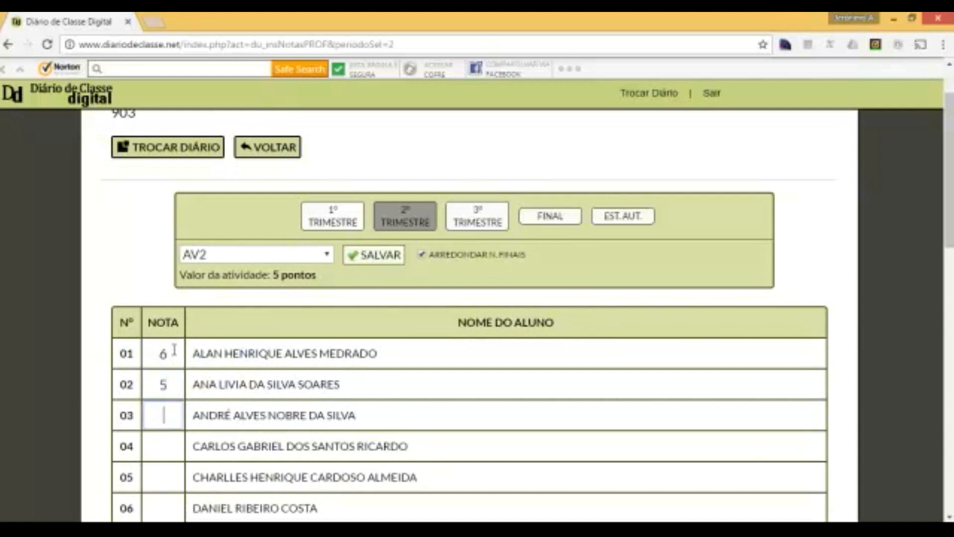
type("5")
key("Tab")
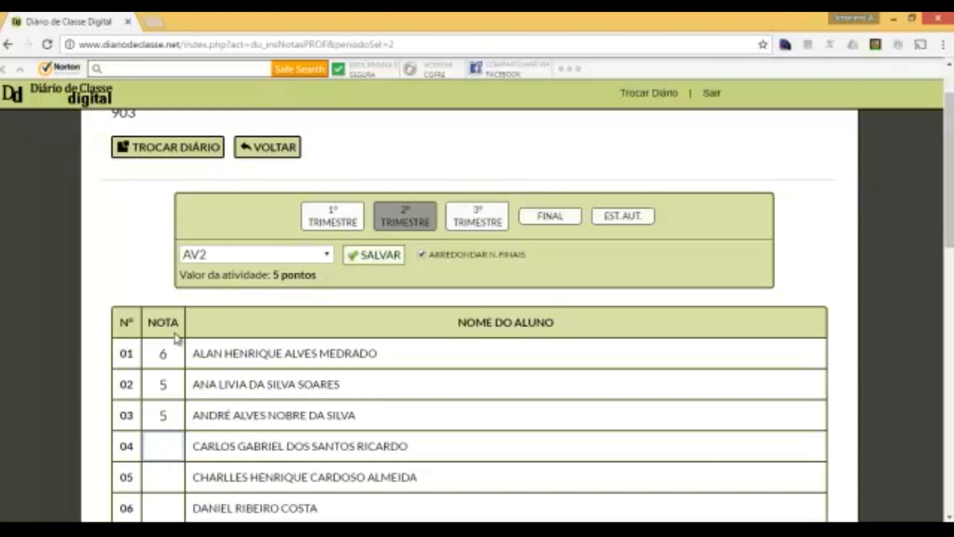
type("1")
left_click(374, 262)
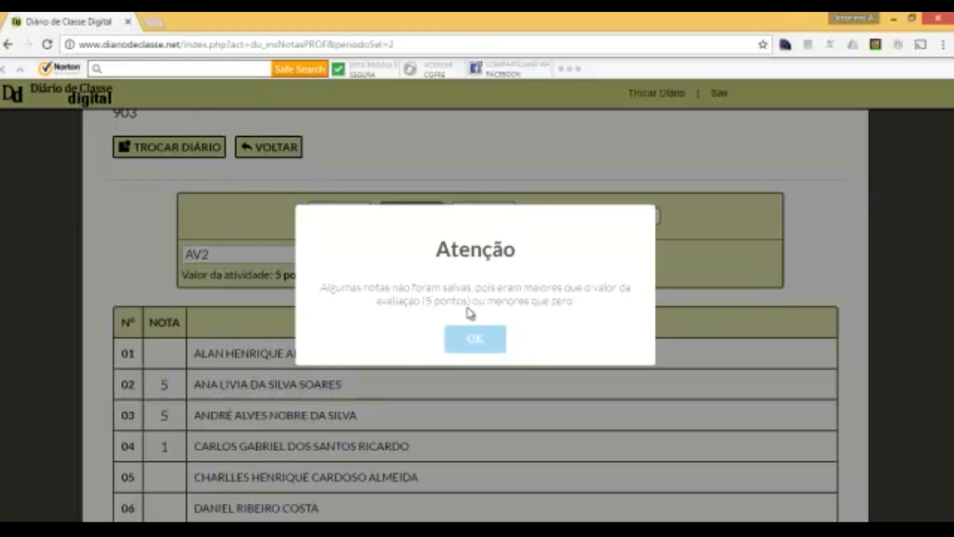
- After the Atenção warning, lower student 01's AV2 grade to 5 and save again
left_click(481, 339)
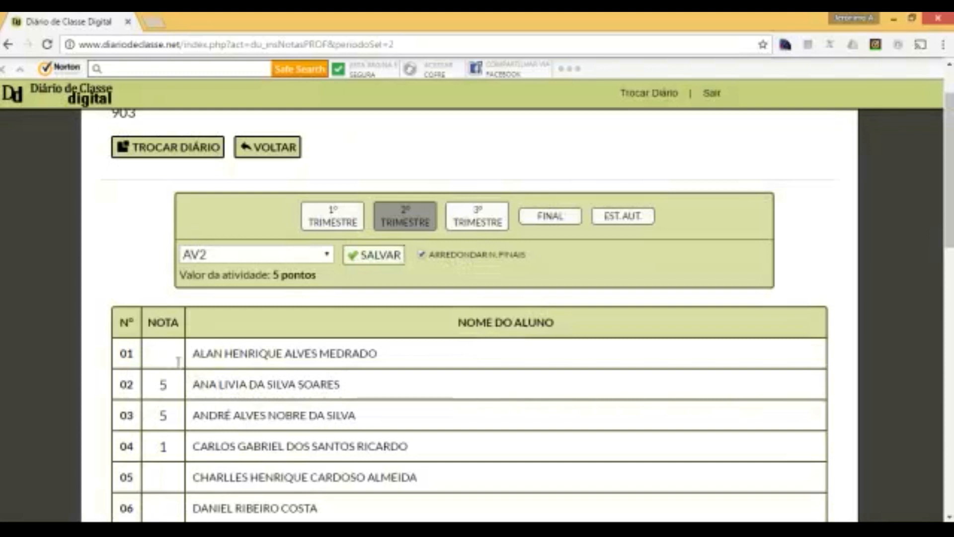
left_click(162, 348)
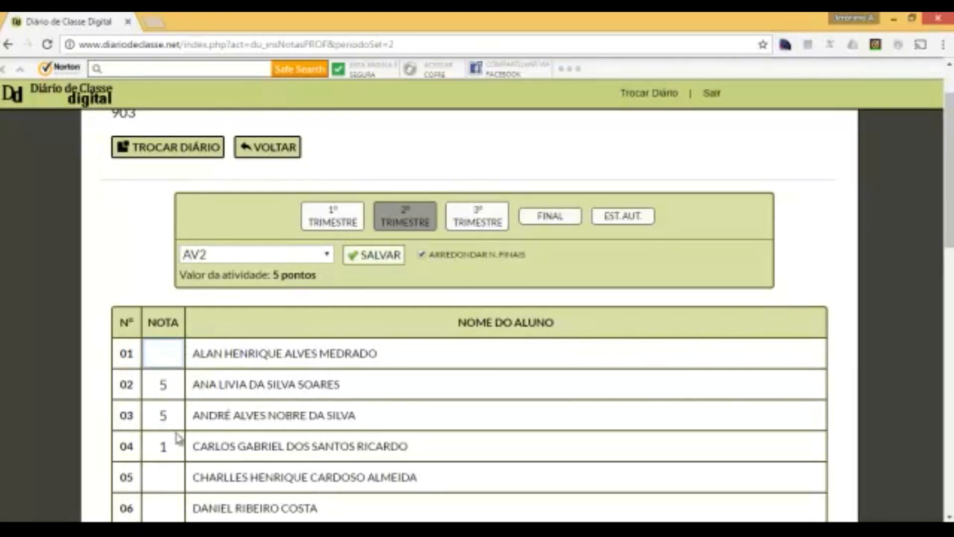
type("5")
left_click(373, 254)
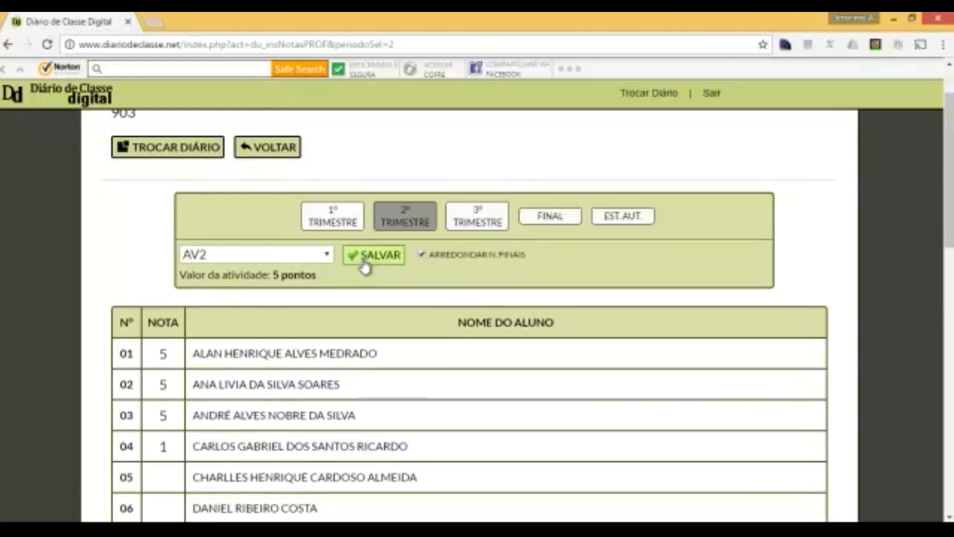
left_click(321, 254)
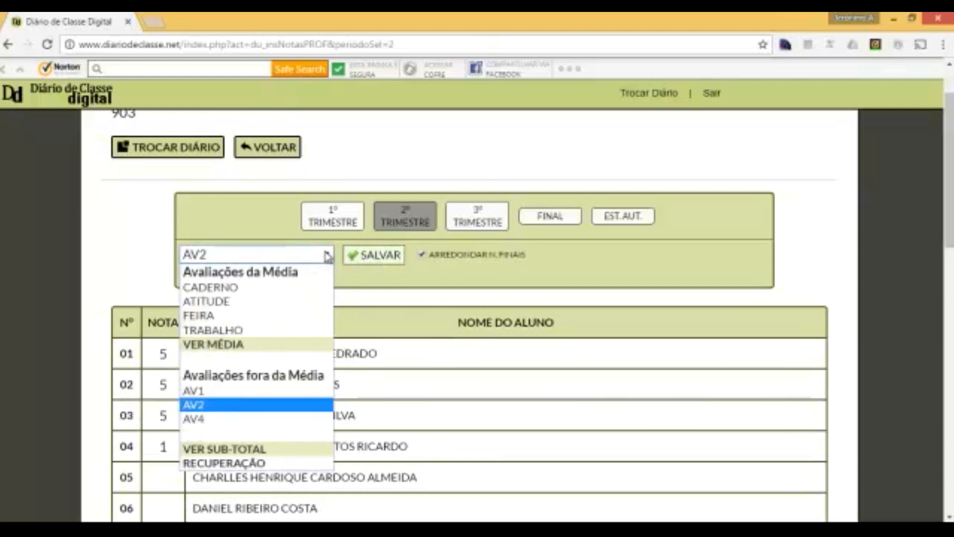
- Enter an AV4 grade of 5 for students 01 to 04 and save
left_click(204, 419)
left_click(165, 364)
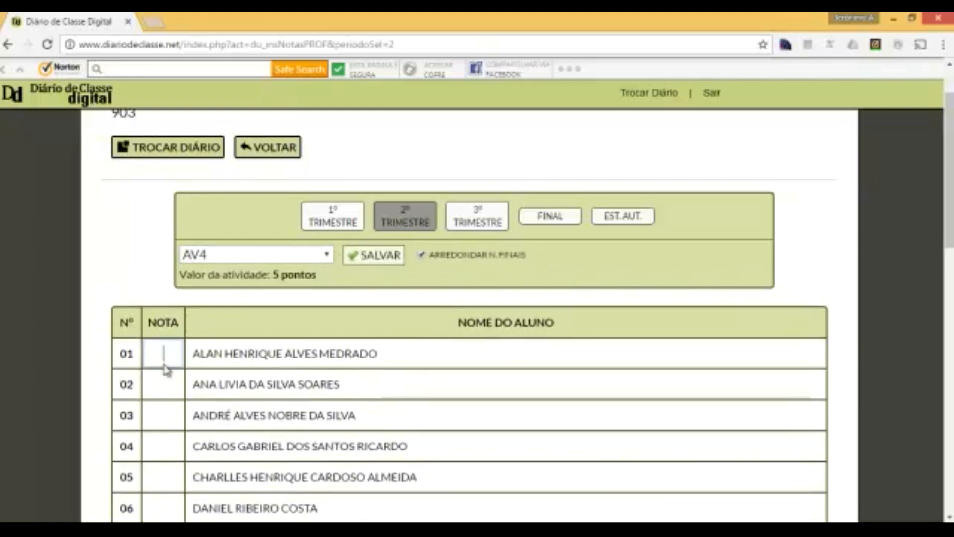
type("5")
key("Tab")
type("5")
key("Tab")
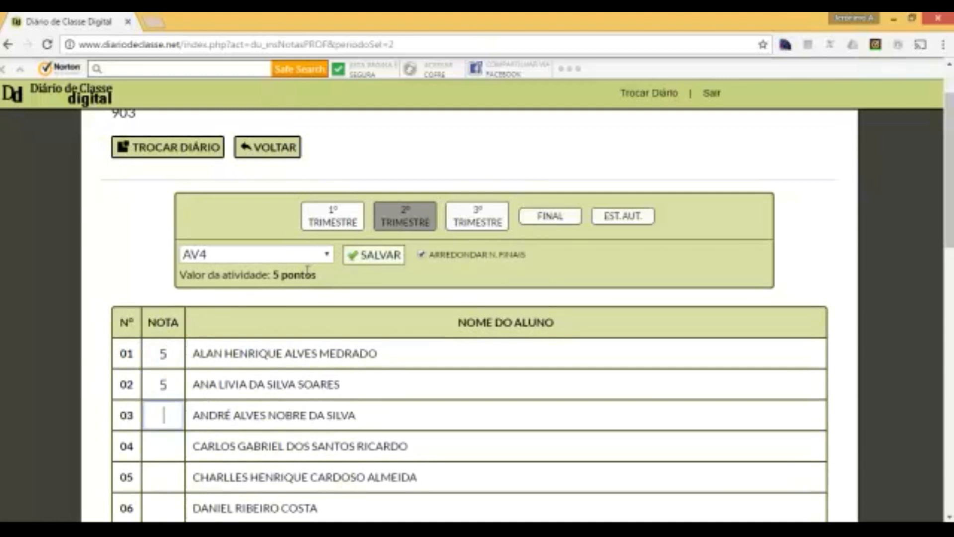
key("Tab")
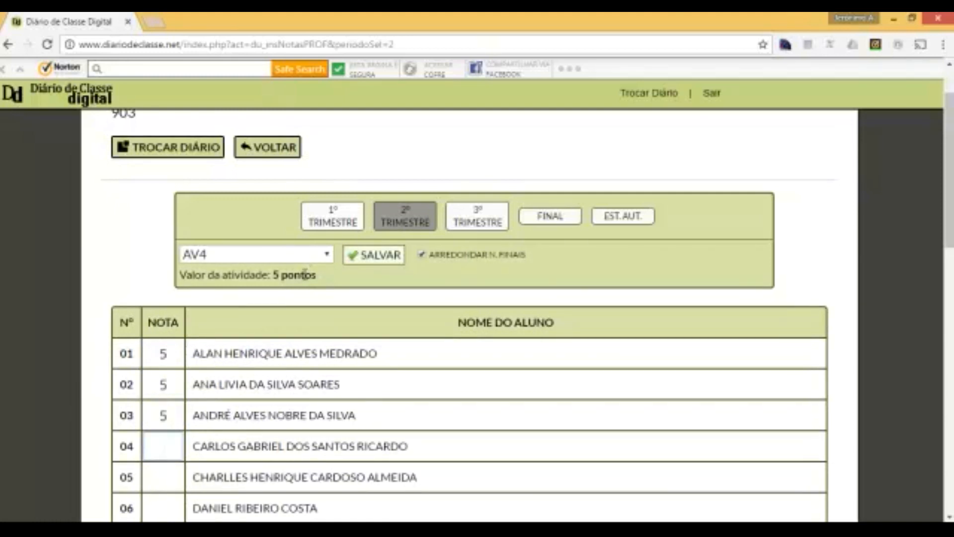
key("Tab")
left_click(368, 256)
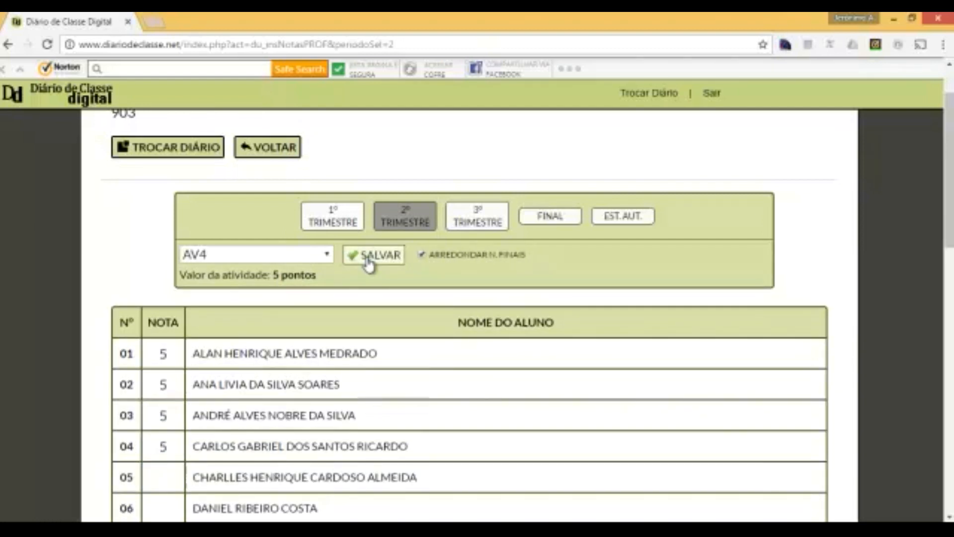
left_click(328, 257)
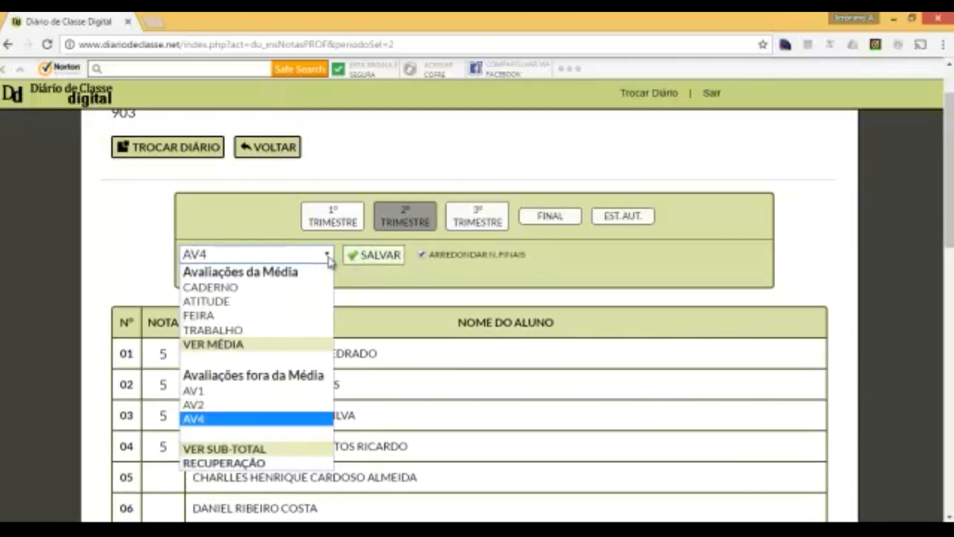
- Show the VER SUB-TOTAL view with trimester subtotals 30, 24, 22 and 13
left_click(256, 450)
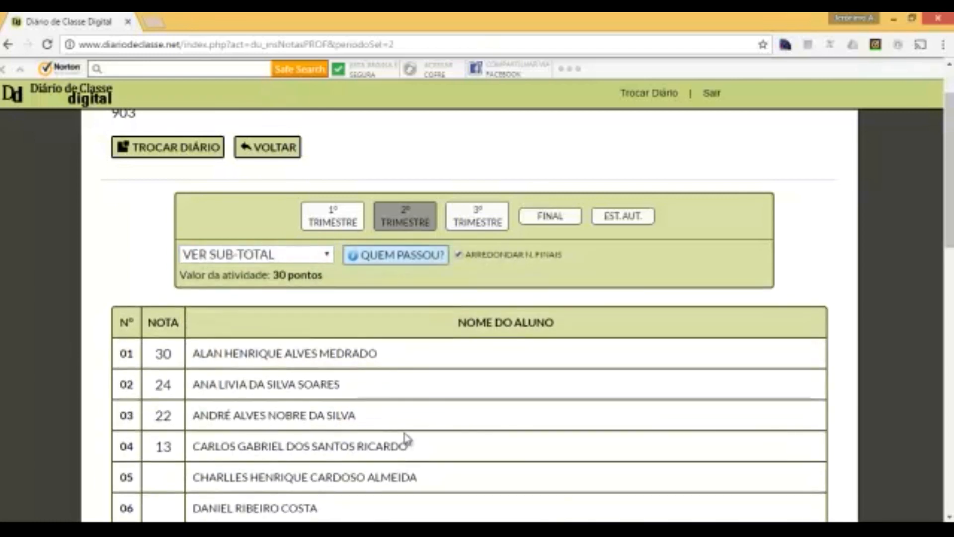
left_click_drag(155, 355, 185, 357)
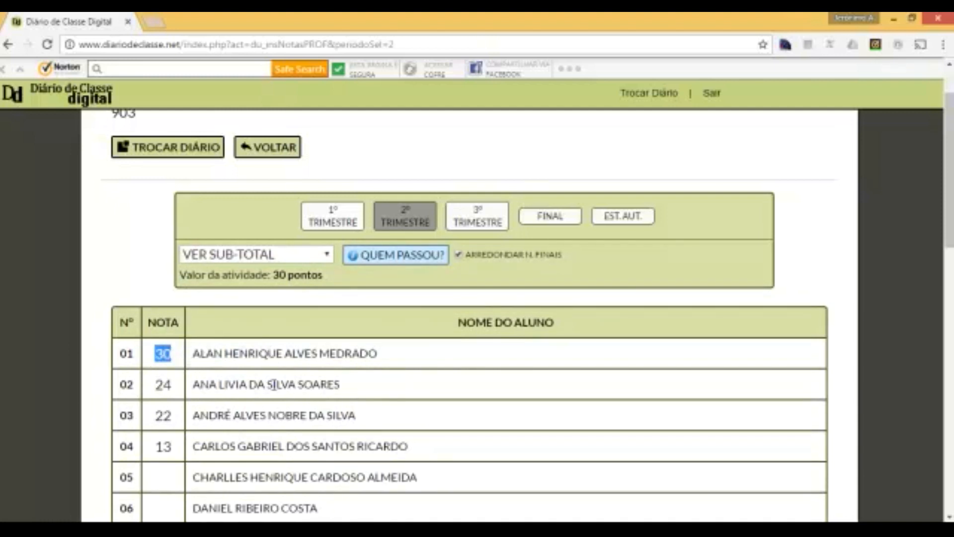
scroll(276, 395, "up", 3)
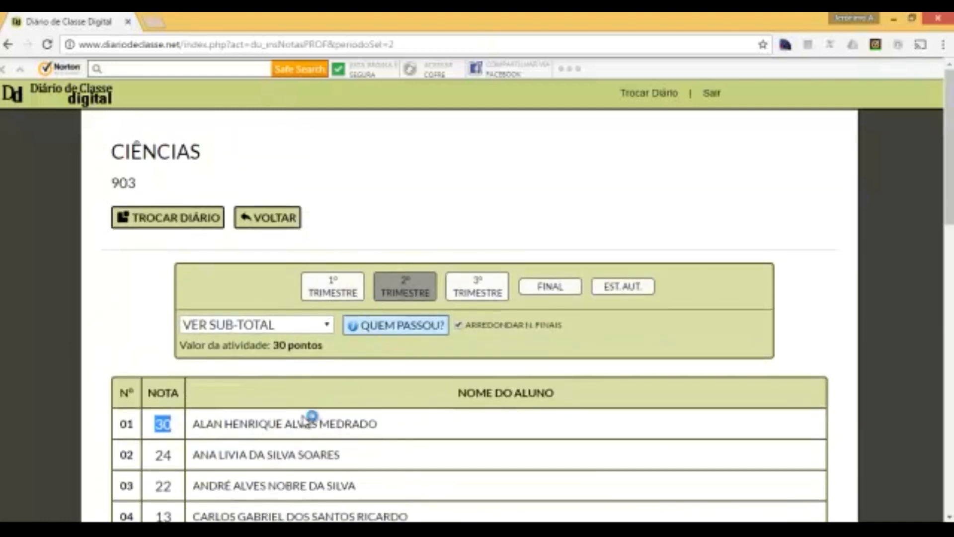
scroll(311, 420, "down", 3)
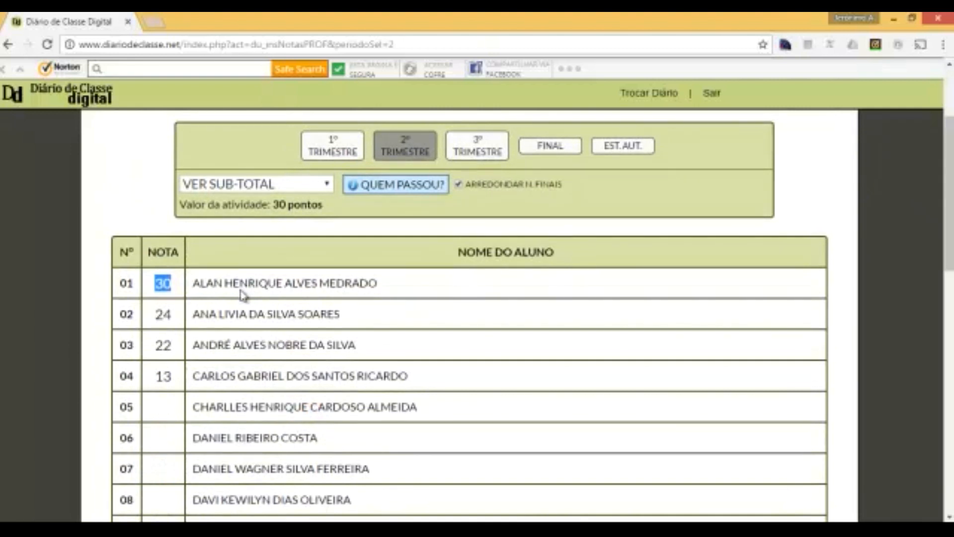
left_click(168, 324)
- Use QUEM PASSOU? to mark passing students green and failing ones red
left_click(389, 192)
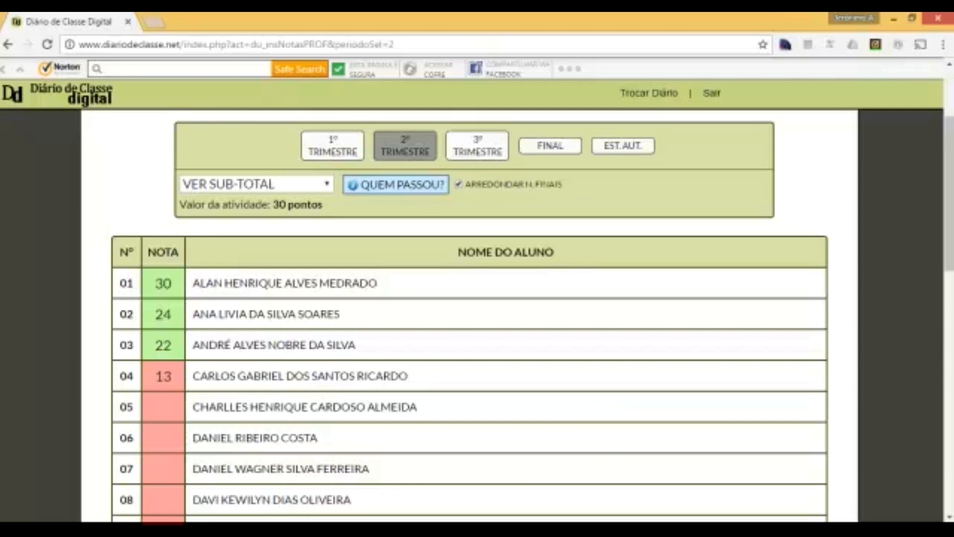
left_click(870, 525)
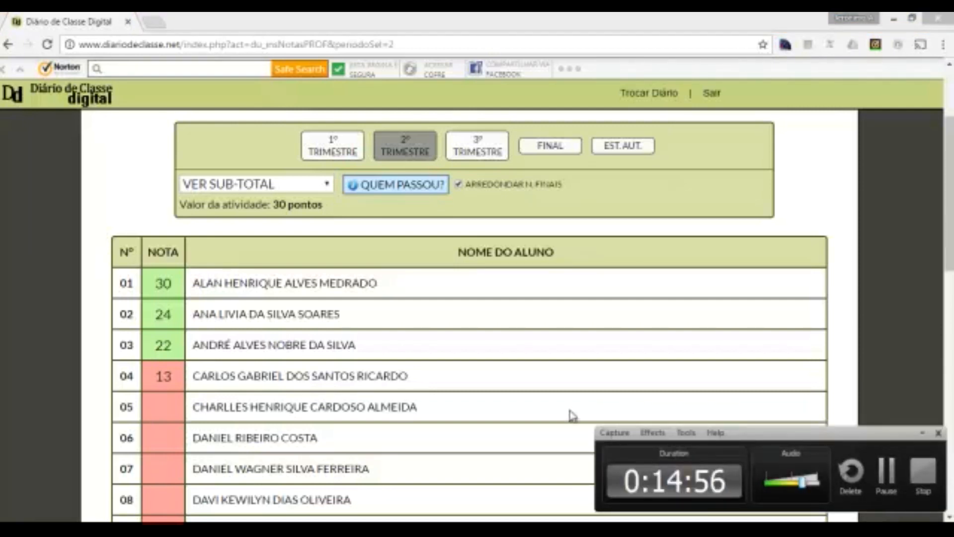
left_click(505, 410)
left_click(922, 433)
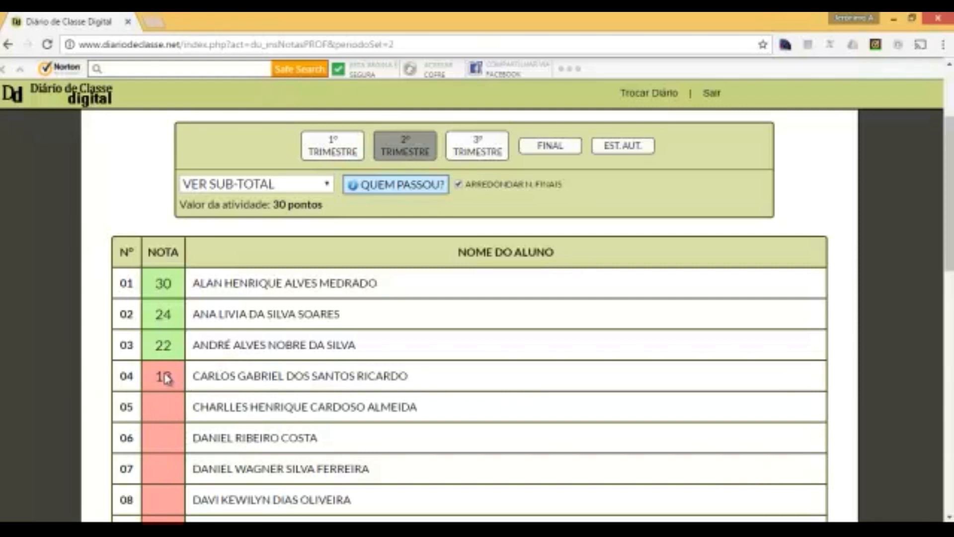
left_click(327, 187)
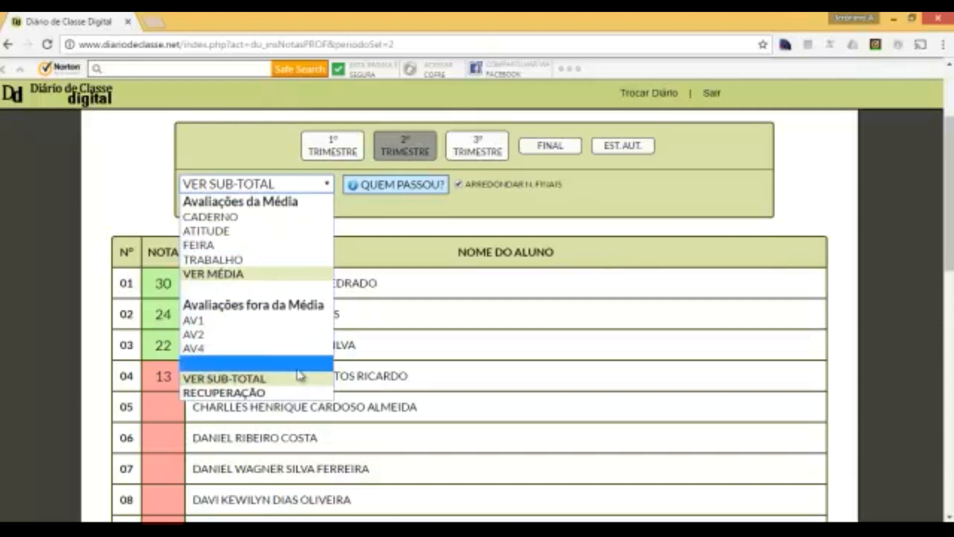
- Enter a Recuperação grade of 12 for student 04 and save it
left_click(265, 395)
left_click(171, 376)
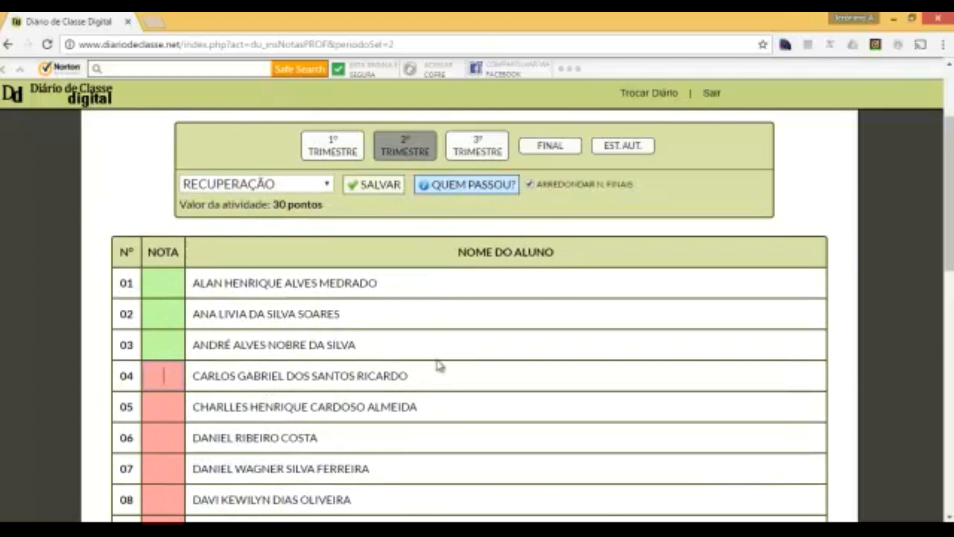
type("12")
key("Tab")
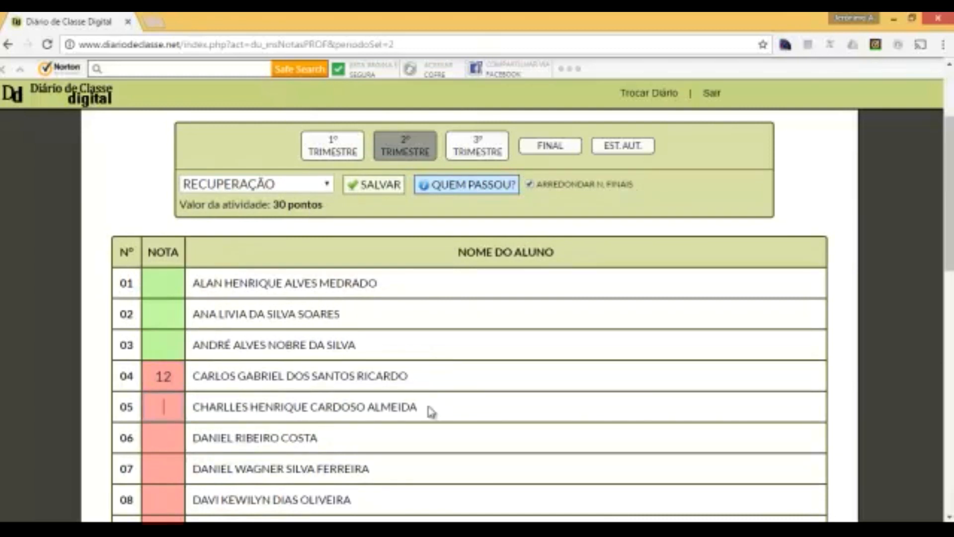
left_click(375, 186)
- Toggle QUEM PASSOU? until the green/red pass-fail colouring shows
left_click(456, 190)
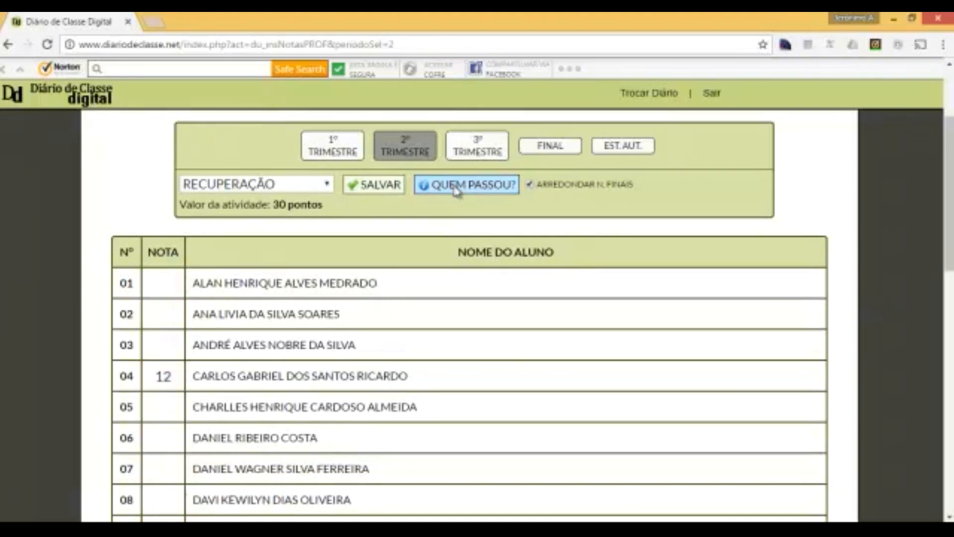
left_click(456, 190)
left_click(456, 190)
left_click(456, 190)
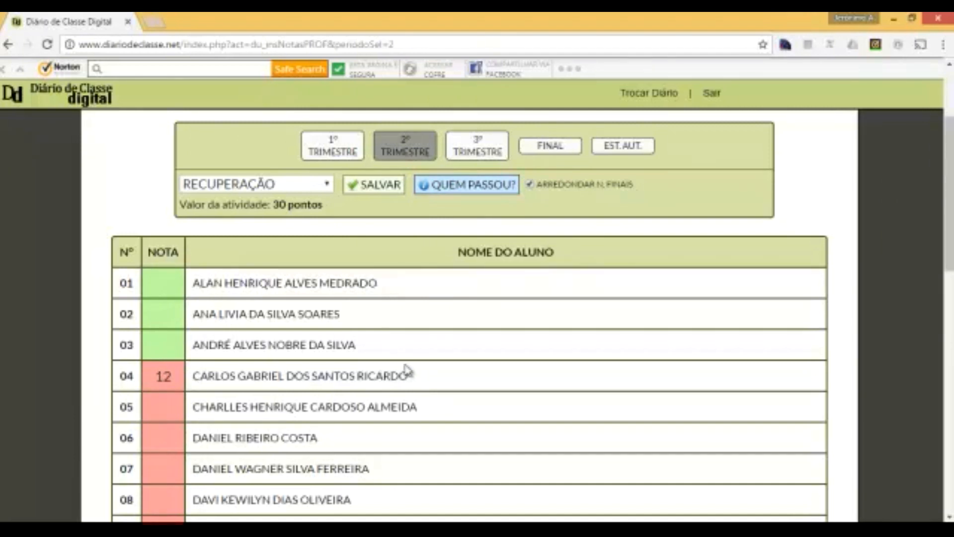
left_click_drag(149, 374, 174, 376)
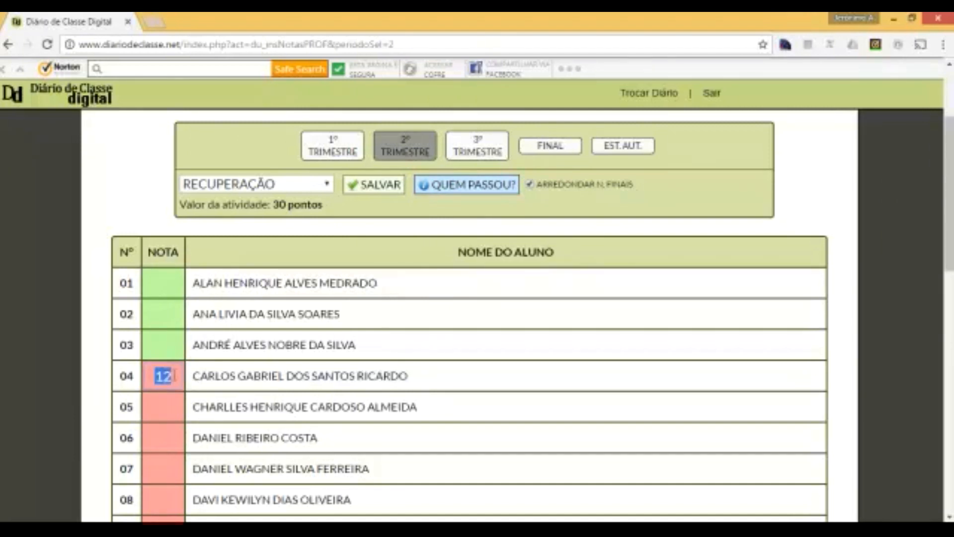
left_click(361, 366)
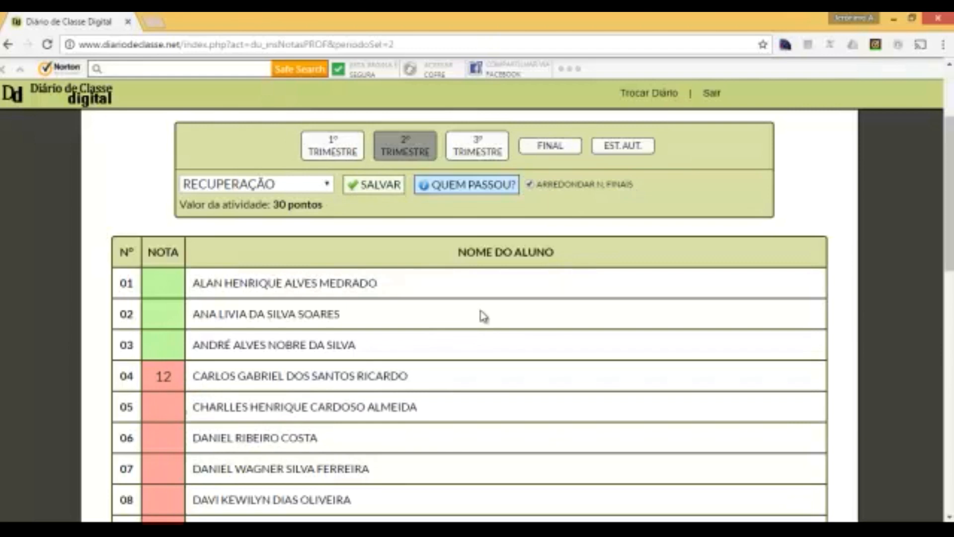
scroll(370, 324, "up", 3)
- Return to the Ciências 903 diary menu and open the Taletas dos Trimestres print page
left_click(272, 225)
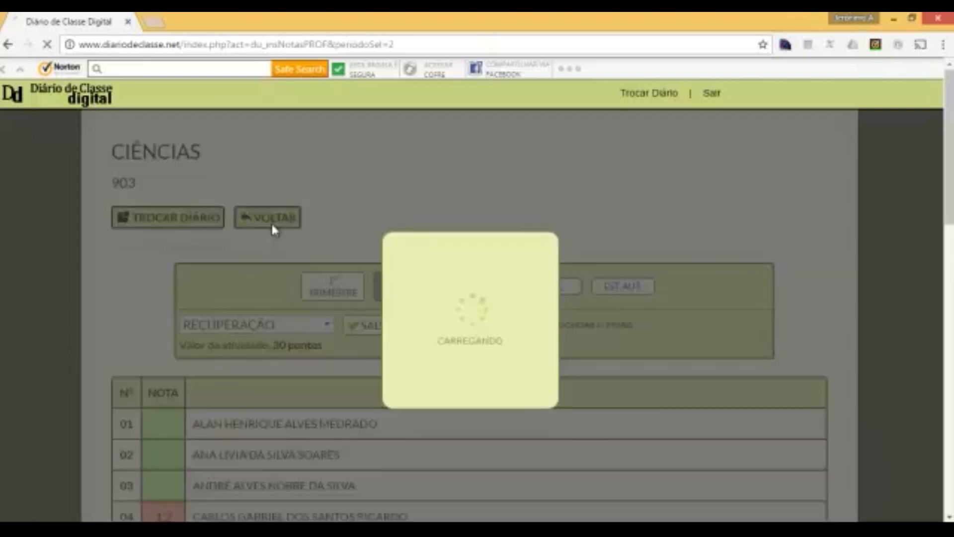
scroll(272, 228, "down", 5)
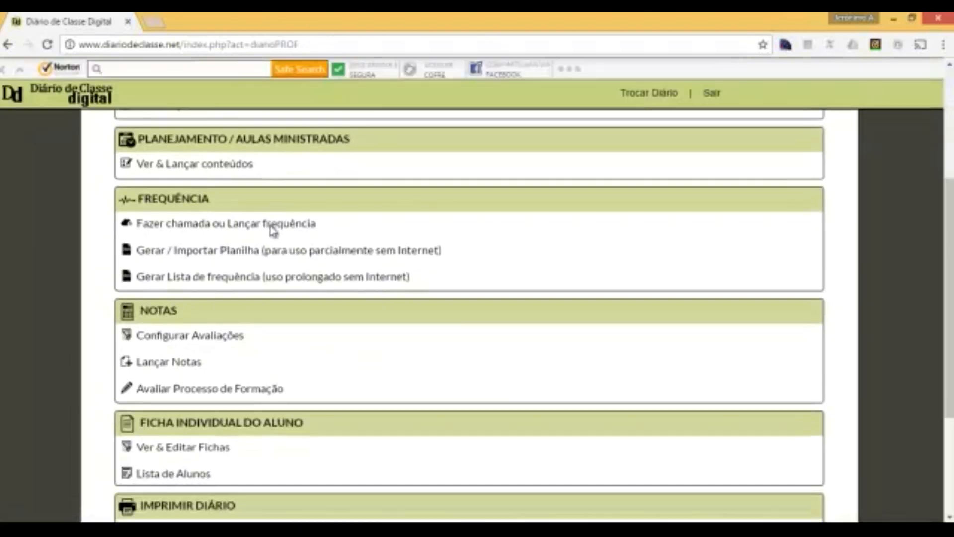
scroll(271, 231, "down", 3)
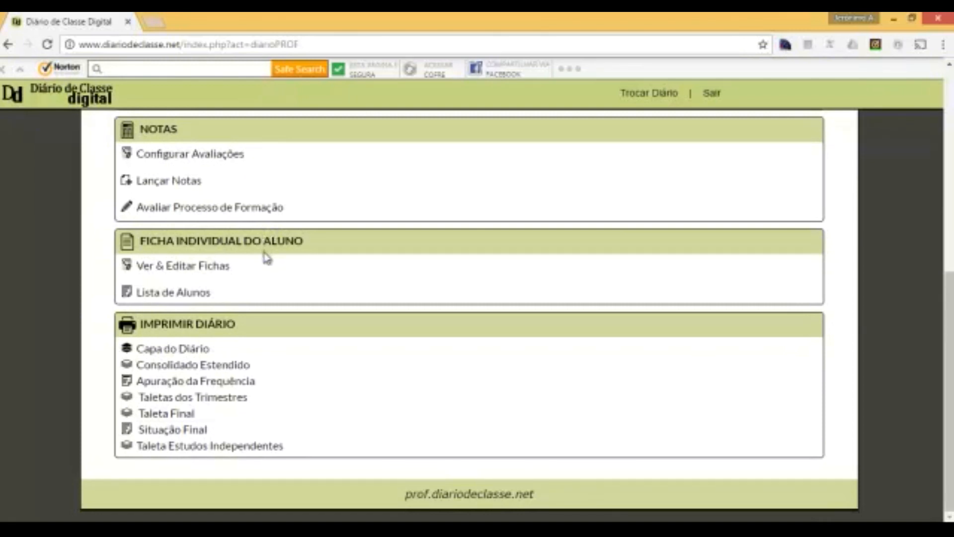
left_click(198, 401)
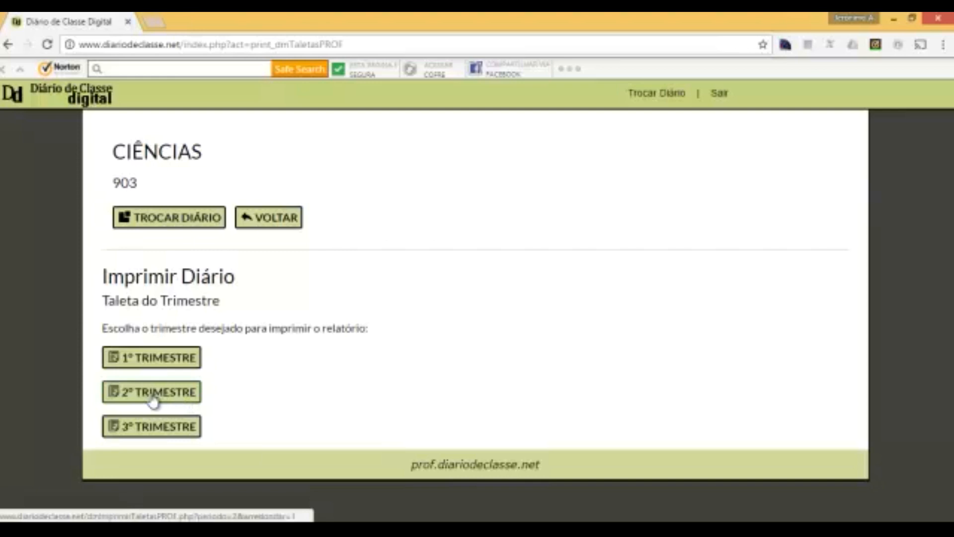
- Generate the 2º TRIMESTRE Taleta report and cancel printing to view it
left_click(153, 393)
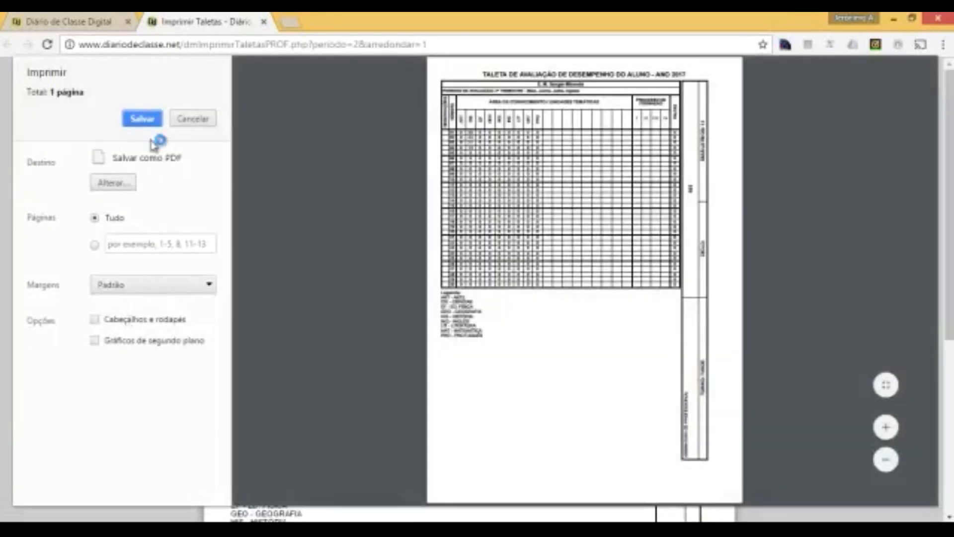
left_click(194, 119)
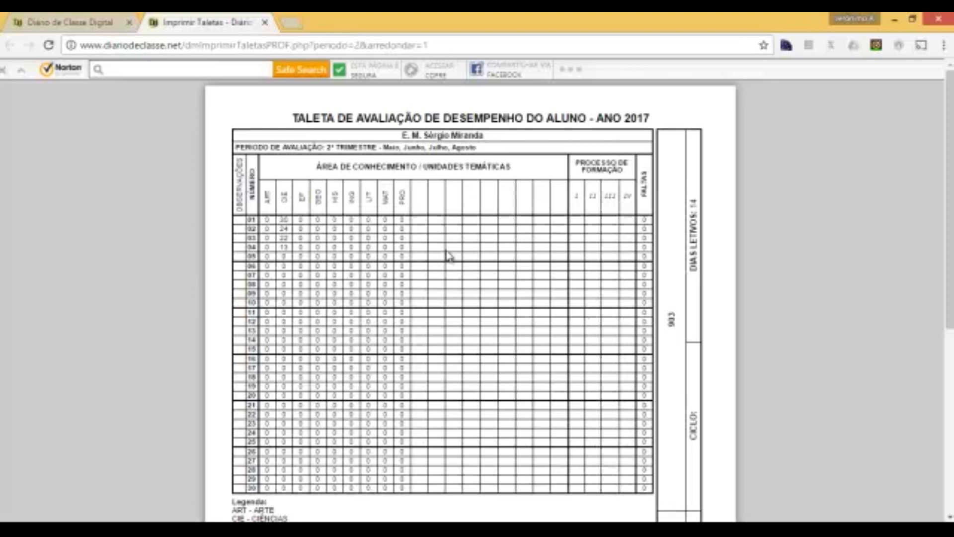
left_click(308, 131)
- Go back to the diary and open the 2º TRIMESTRE RECUPERAÇÃO grade entry
left_click(75, 22)
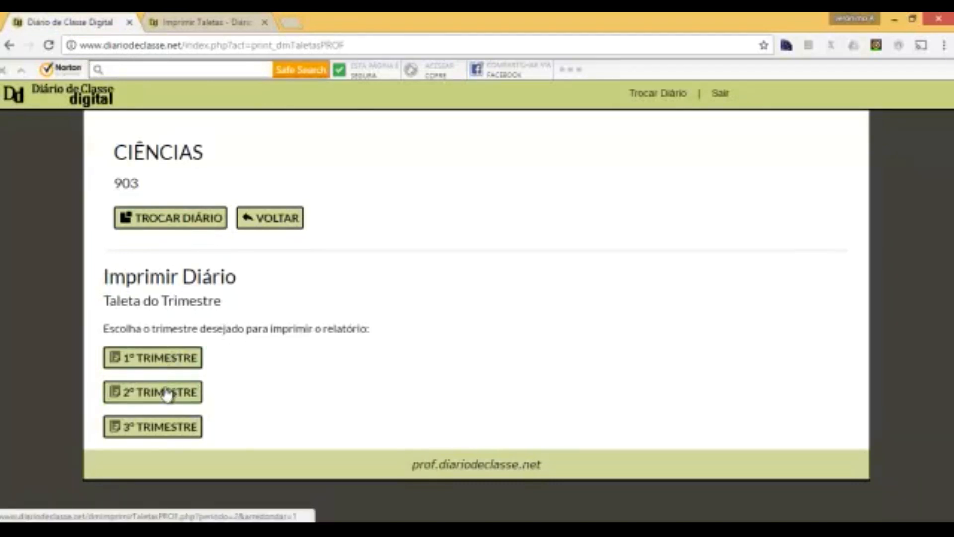
left_click(270, 222)
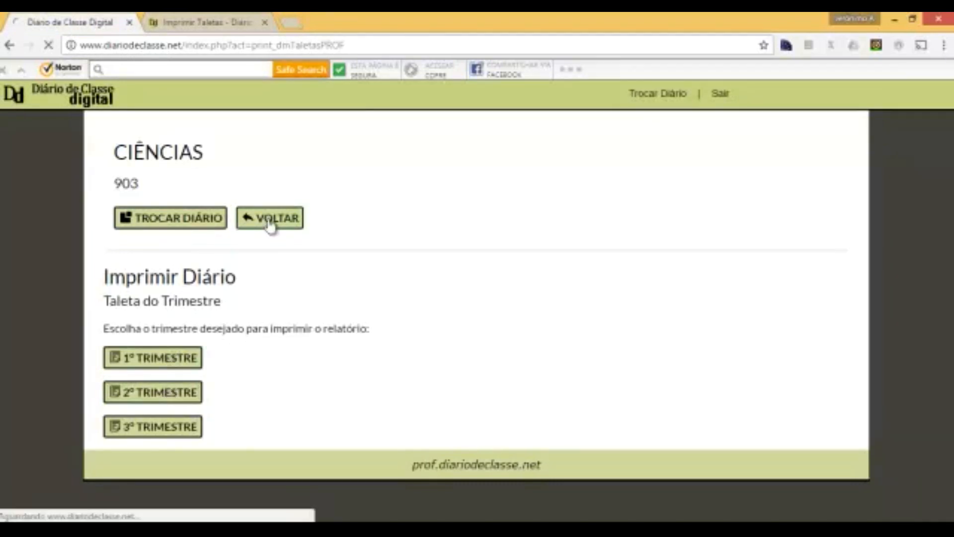
scroll(270, 225, "down", 5)
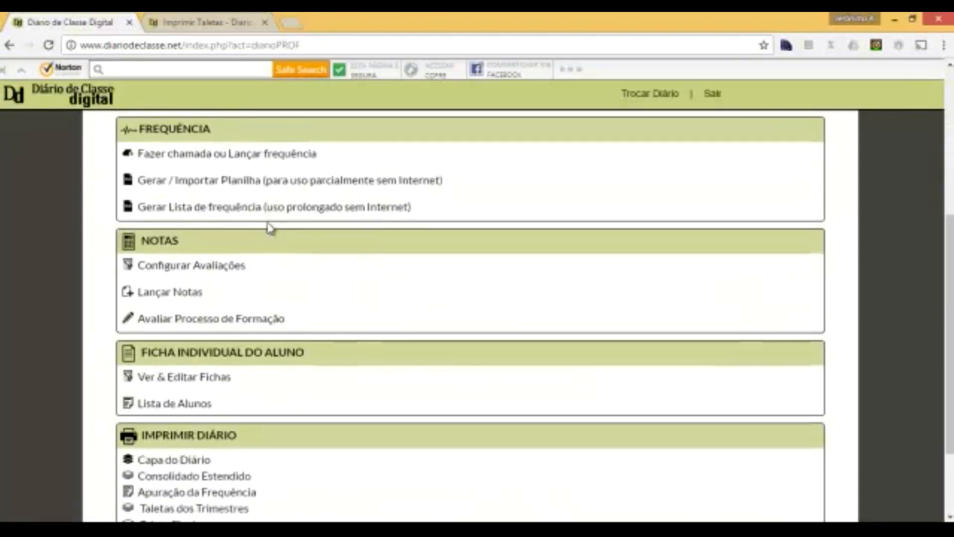
left_click(191, 293)
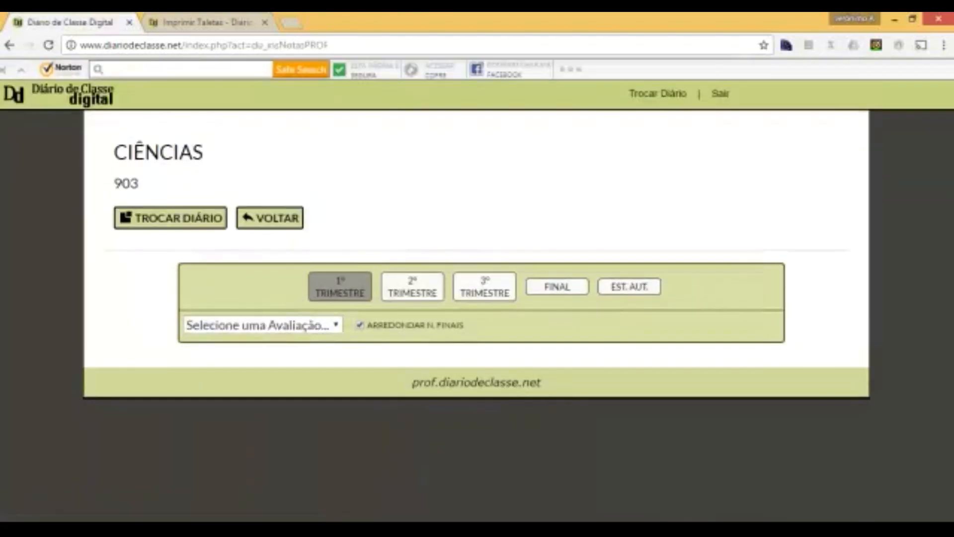
left_click(389, 296)
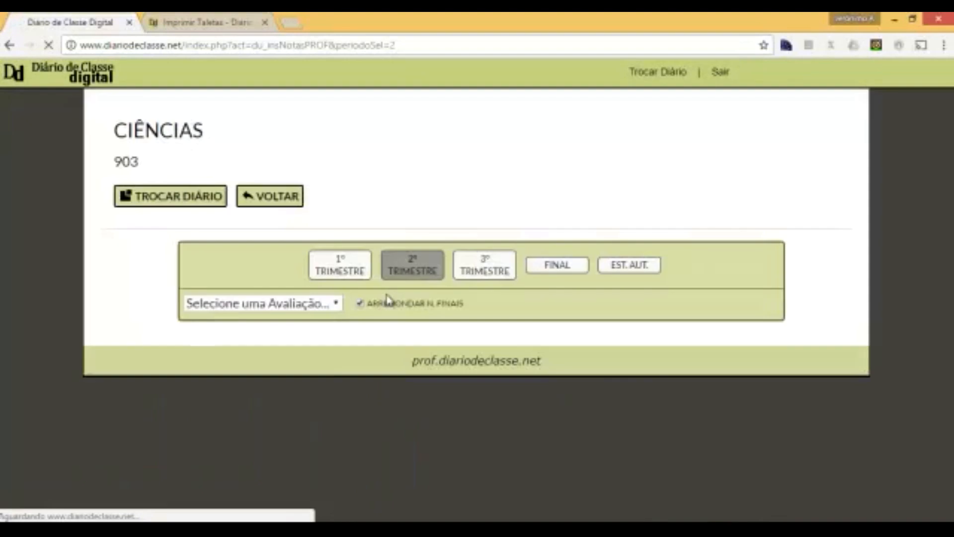
left_click(329, 332)
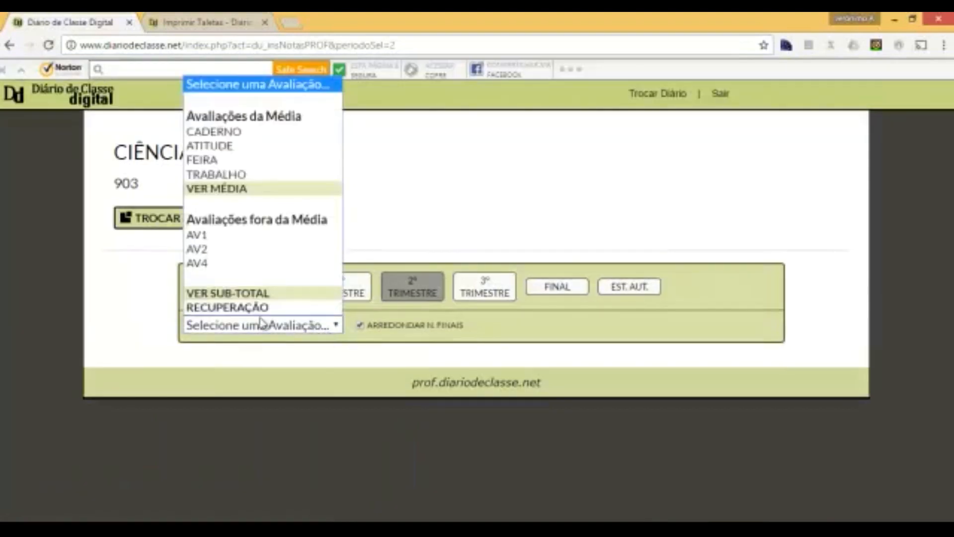
left_click(249, 308)
- Change student 04's Recuperação grade from 12 to 18, save, and recheck QUEM PASSOU?
scroll(245, 320, "down", 5)
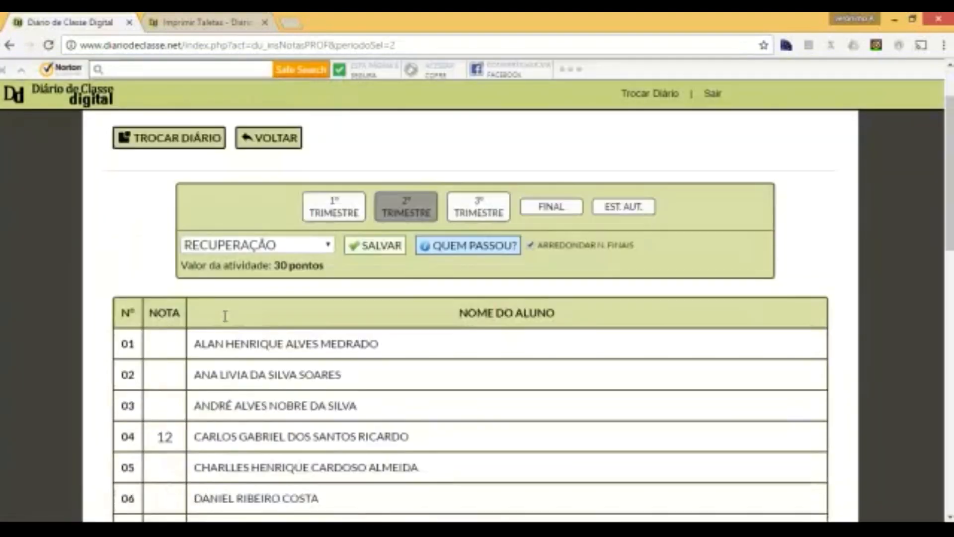
double_click(166, 236)
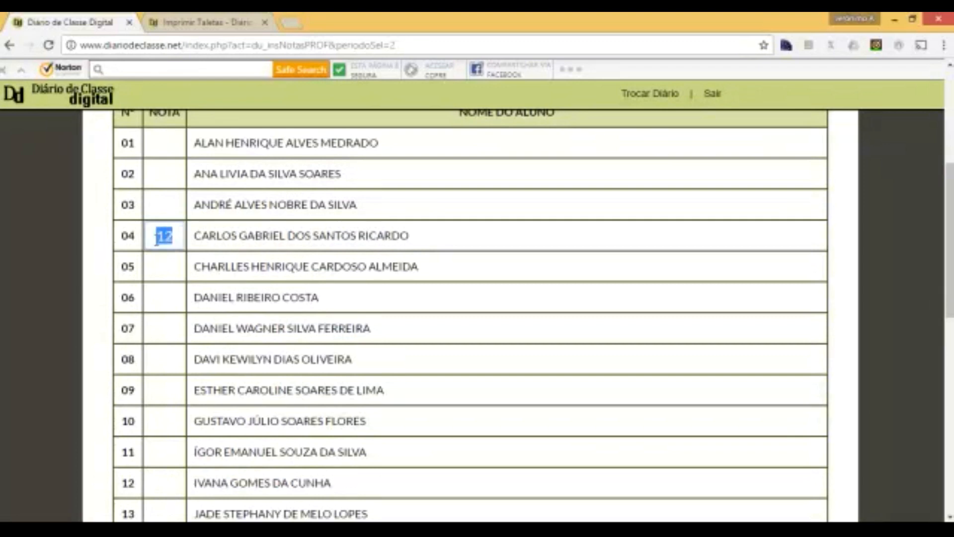
type("18")
key("Tab")
scroll(155, 241, "up", 3)
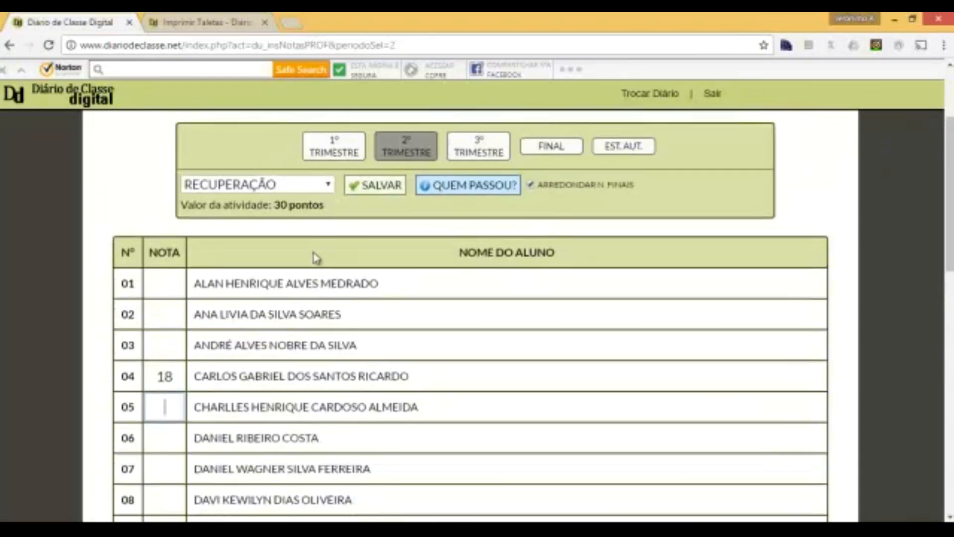
left_click(363, 187)
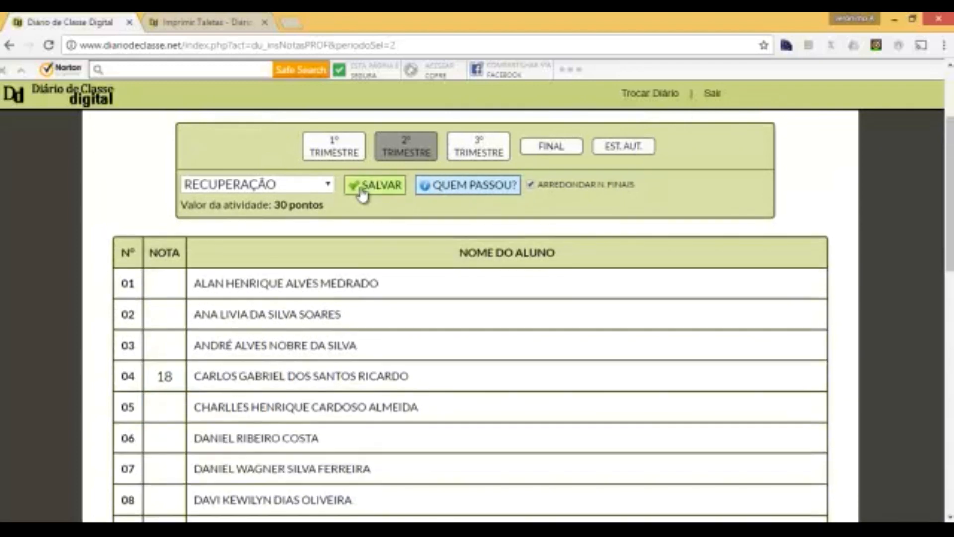
left_click(444, 185)
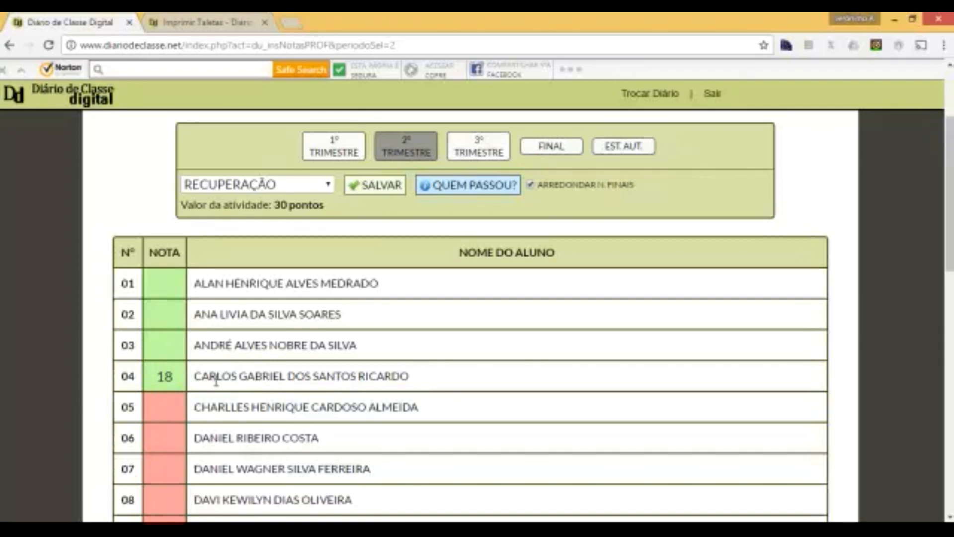
scroll(216, 380, "up", 3)
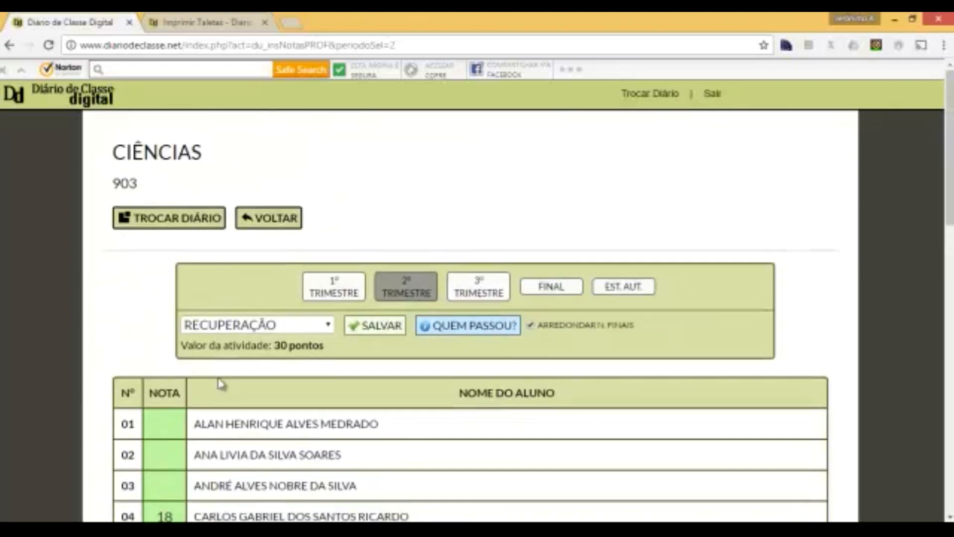
- From the main menu, open Taletas dos Trimestres and request the 2º TRIMESTRE report
left_click(277, 225)
scroll(286, 294, "down", 4)
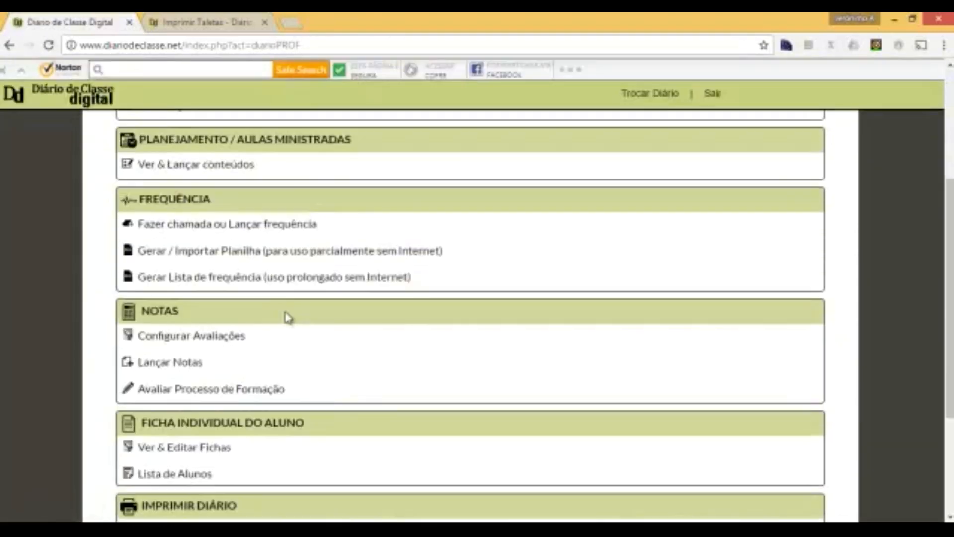
scroll(288, 318, "down", 3)
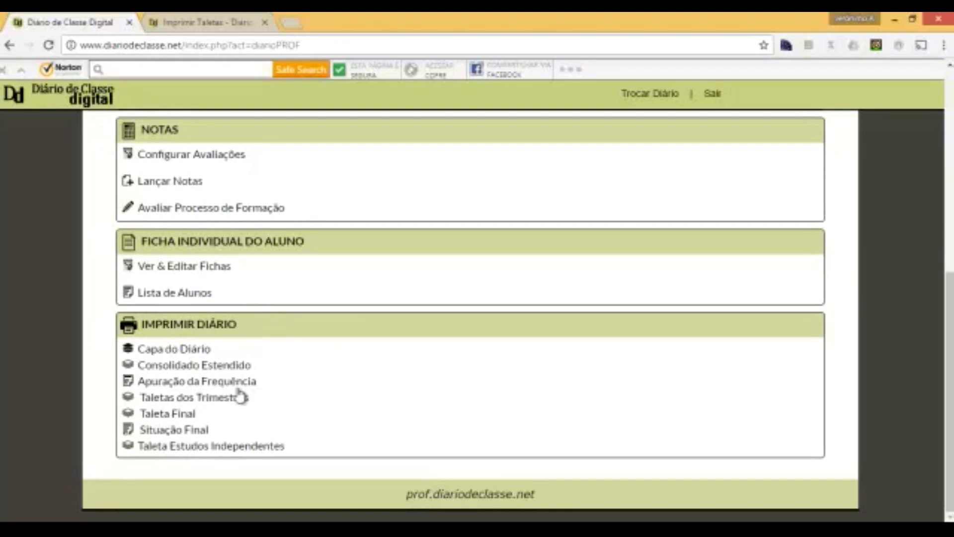
left_click(175, 399)
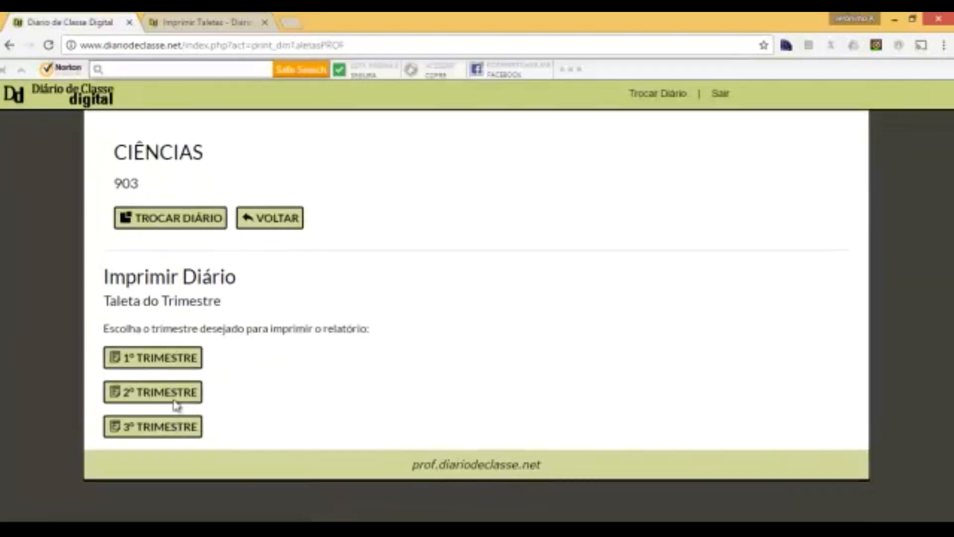
left_click(140, 396)
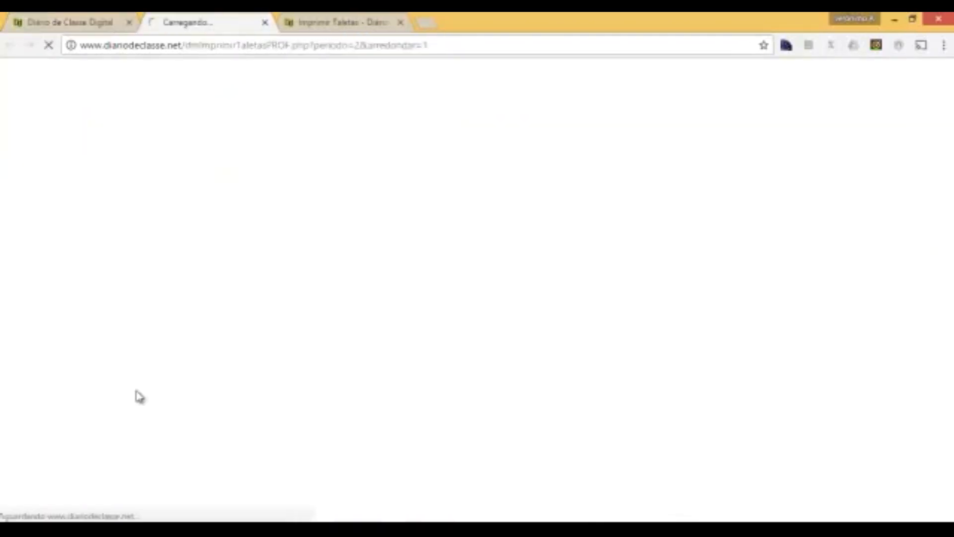